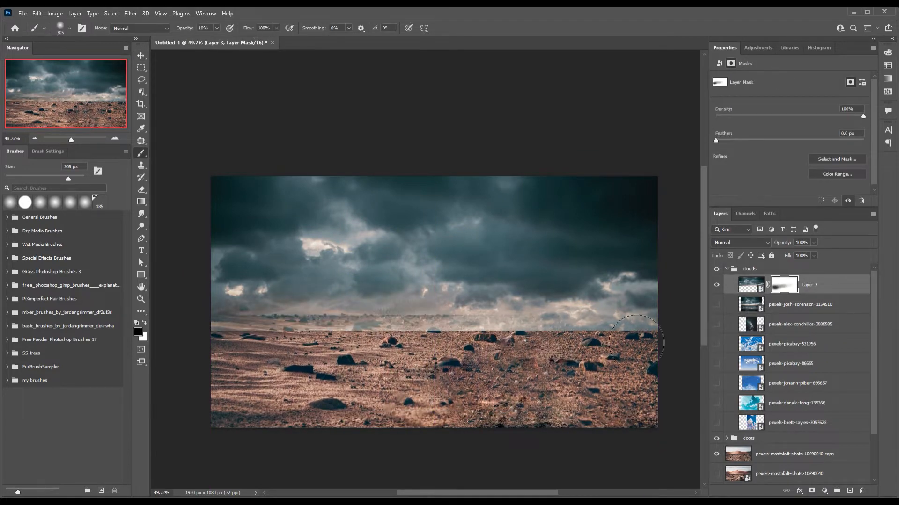
Distort the masked cloud layer into a perspective shape, much wider at the sky's upper edge than at the horizon, covering the full canvas width
{"action": "key", "text": "ctrl+t"}
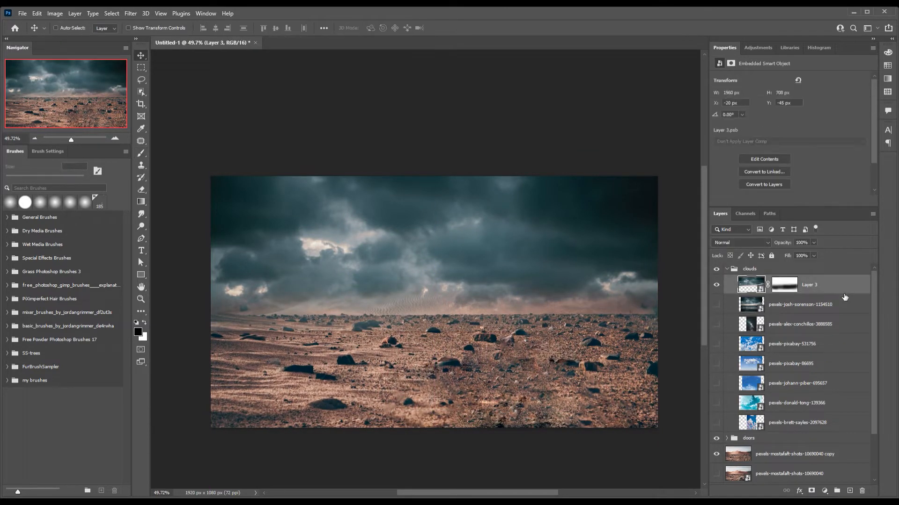
{"action": "left_click_drag", "start_coordinate": [204, 332], "coordinate": [211, 260]}
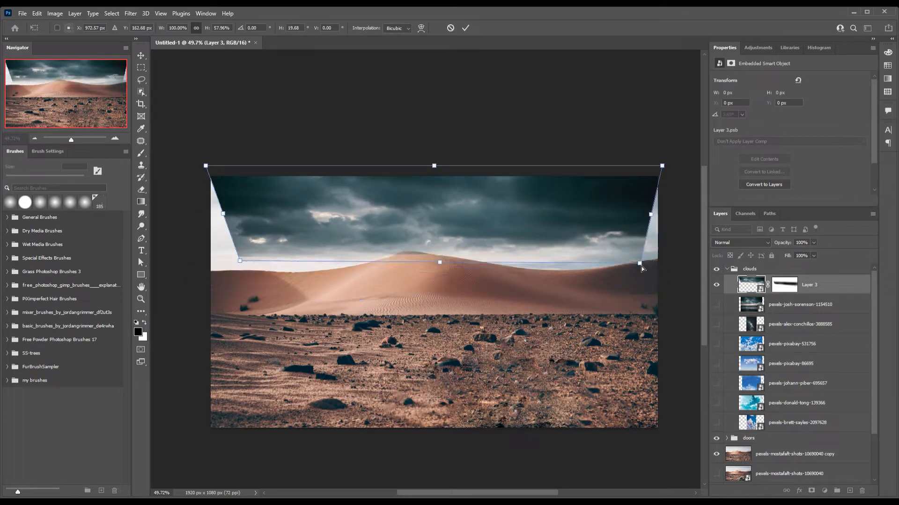
{"action": "scroll", "coordinate": [663, 166], "scroll_direction": "down", "scroll_amount": 2}
{"action": "left_click_drag", "start_coordinate": [662, 167], "coordinate": [673, 197]}
{"action": "left_click_drag", "start_coordinate": [646, 311], "coordinate": [612, 293]}
{"action": "left_click_drag", "start_coordinate": [207, 308], "coordinate": [231, 296]}
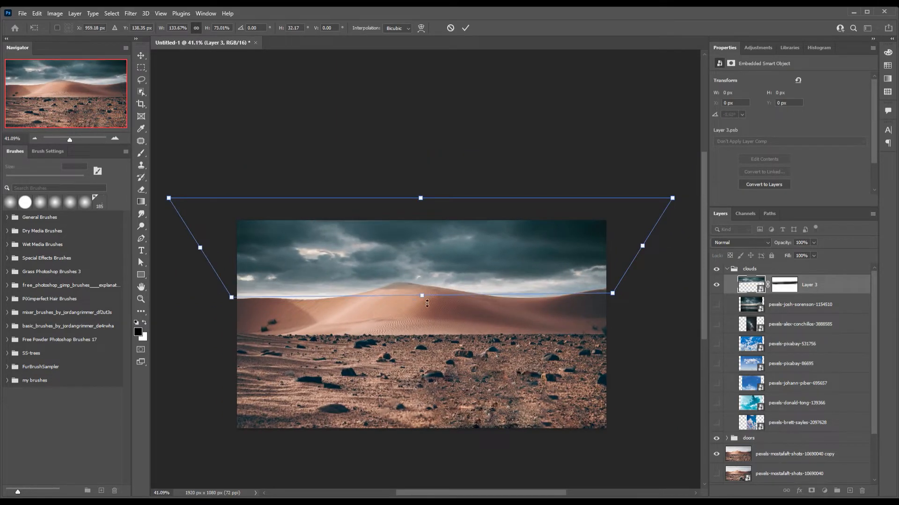
{"action": "mouse_move", "coordinate": [169, 198]}
{"action": "left_mouse_down"}
{"action": "mouse_move", "coordinate": [187, 196]}
{"action": "mouse_move", "coordinate": [159, 192]}
{"action": "left_mouse_up"}
{"action": "key", "text": "Return"}
{"action": "scroll", "coordinate": [411, 345], "scroll_direction": "up", "scroll_amount": 2}
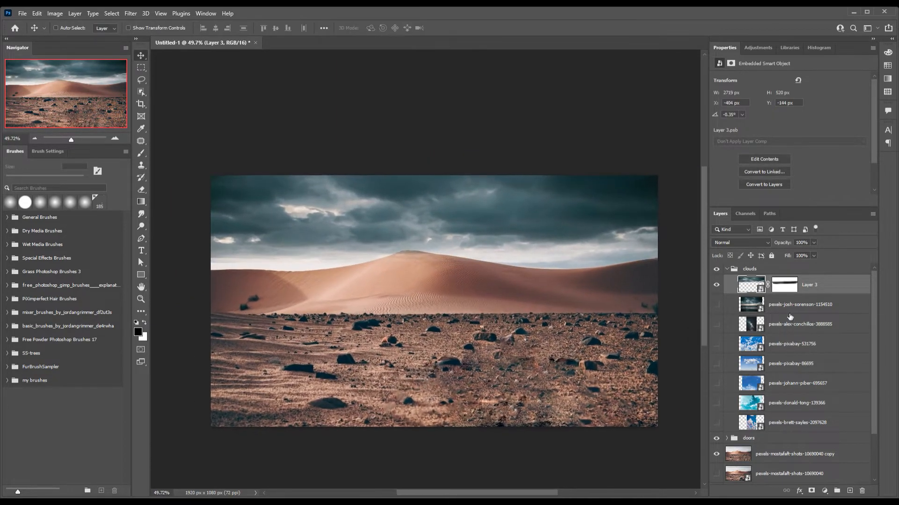
Fill Layer 4, the backdrop behind the clouds and ground, with a dark colour sampled from the scene
{"action": "left_click", "coordinate": [841, 453]}
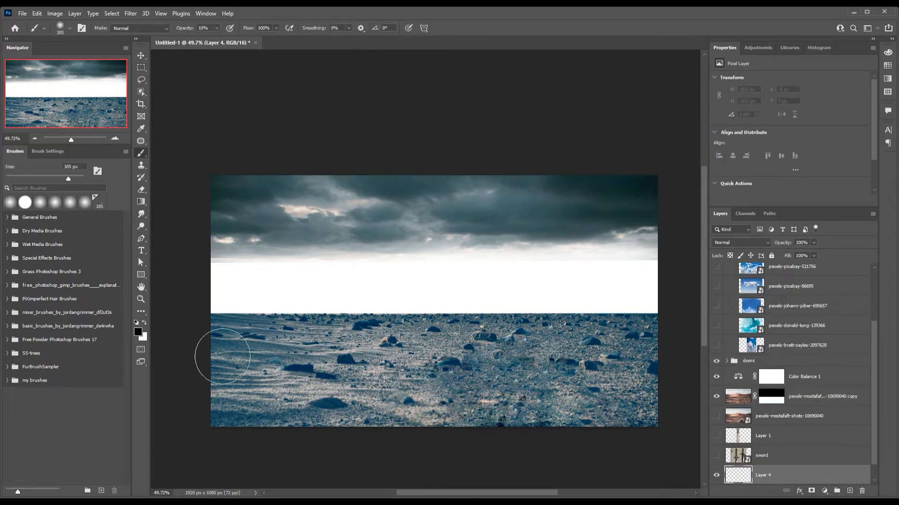
{"action": "left_click", "coordinate": [223, 357], "text": "alt"}
{"action": "key", "text": "alt+BackSpace"}
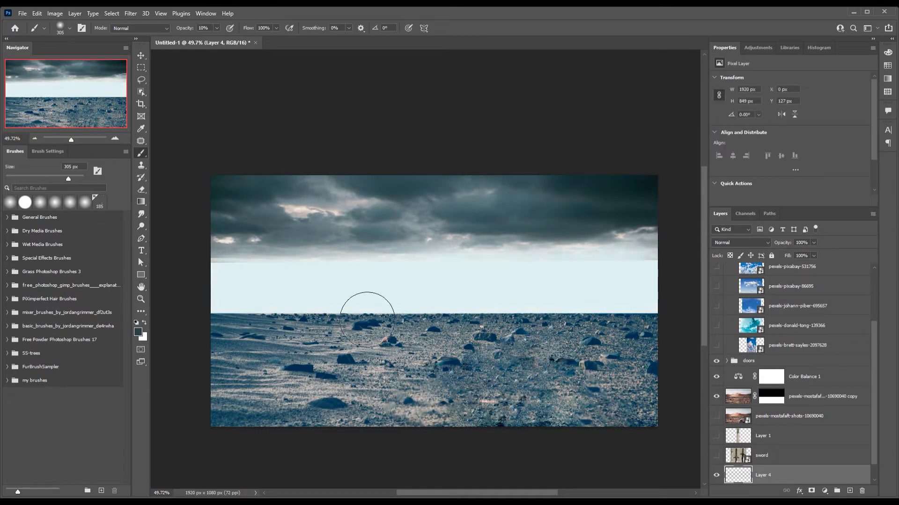
{"action": "left_click", "coordinate": [463, 274]}
{"action": "key", "text": "alt+BackSpace"}
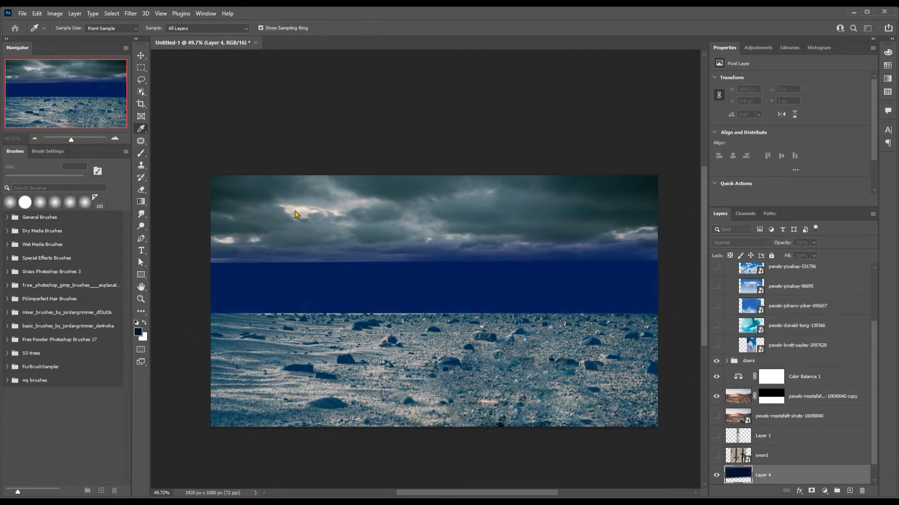
{"action": "key", "text": "b"}
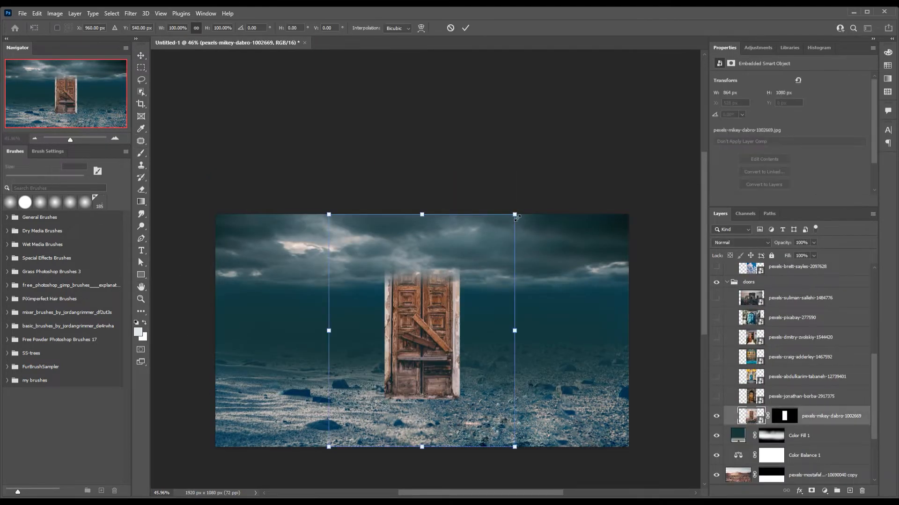
Place the boarded wooden door near the canvas's right edge and distort it into perspective
{"action": "left_click_drag", "start_coordinate": [532, 422], "coordinate": [546, 423]}
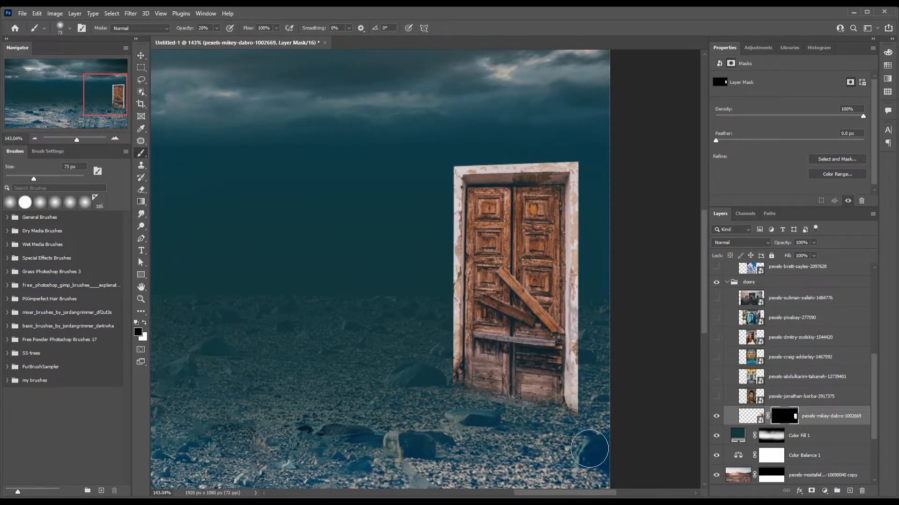
{"action": "scroll", "coordinate": [547, 440], "scroll_direction": "down", "scroll_amount": 3}
{"action": "key", "text": "ctrl+t"}
{"action": "left_click_drag", "start_coordinate": [627, 253], "coordinate": [614, 263]}
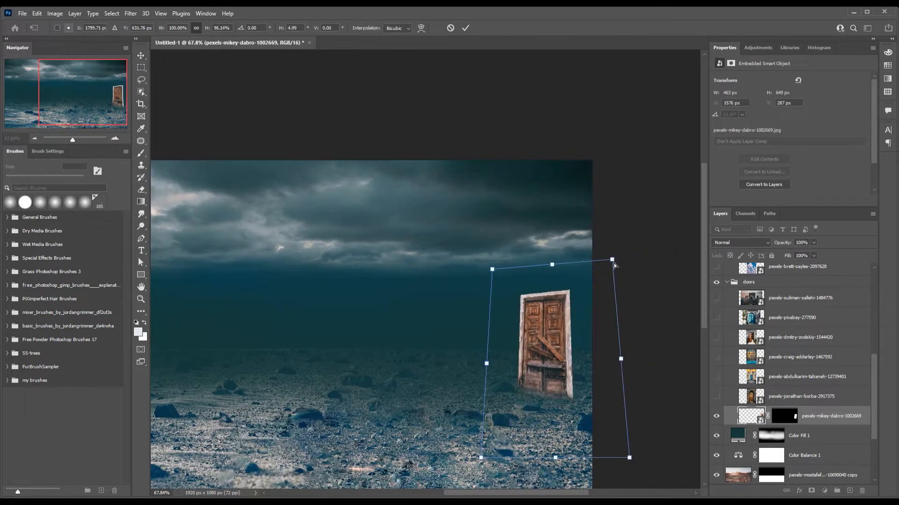
{"action": "left_click_drag", "start_coordinate": [486, 363], "coordinate": [513, 354]}
{"action": "key", "text": "Return"}
Tint the boarded door with a clipped Color Balance adjustment, midtones cyan-red -70, magenta-green -12 and yellow-blue +16
{"action": "scroll", "coordinate": [550, 409], "scroll_direction": "up", "scroll_amount": 3}
{"action": "key", "text": "b"}
{"action": "scroll", "coordinate": [551, 411], "scroll_direction": "up", "scroll_amount": 4}
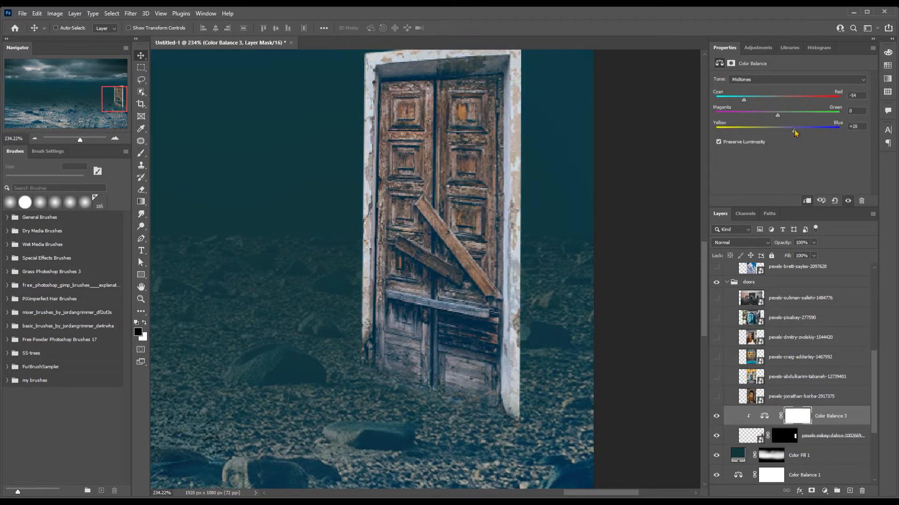
{"action": "scroll", "coordinate": [374, 271], "scroll_direction": "down", "scroll_amount": 4}
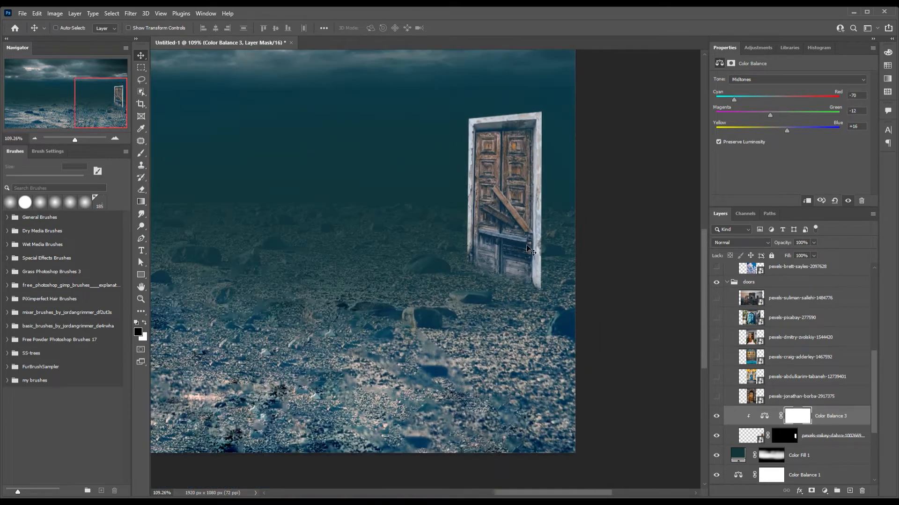
{"action": "scroll", "coordinate": [374, 271], "scroll_direction": "up", "scroll_amount": 2}
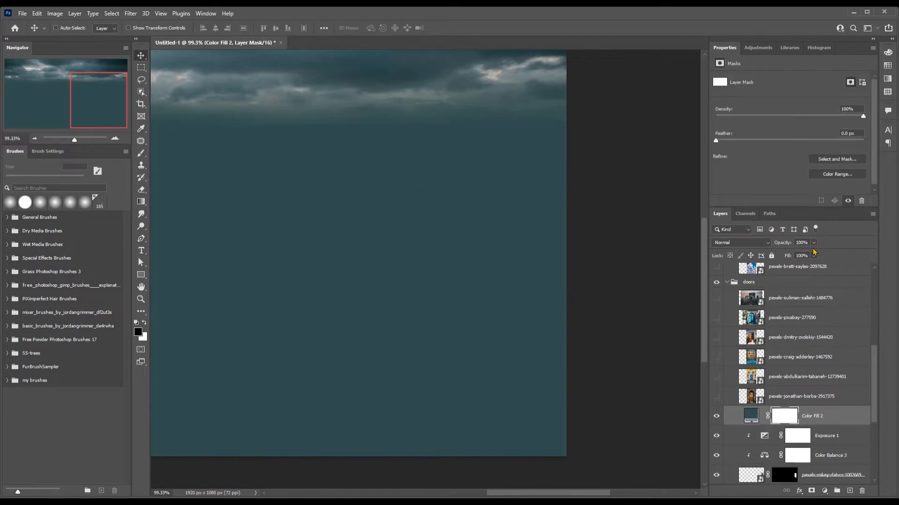
Clip the Color Fill 2 layer to the door, invert its mask and paint the teal haze over the door
{"action": "key", "text": "ctrl+alt+g"}
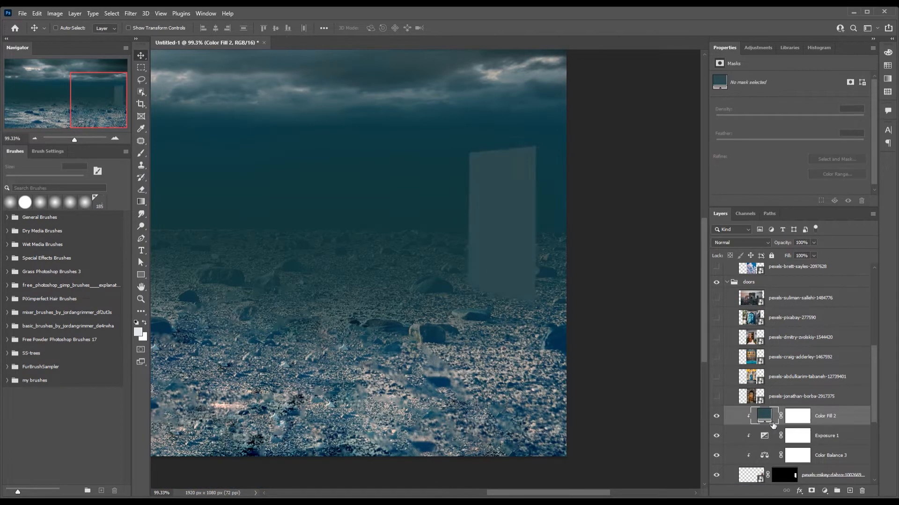
{"action": "key", "text": "b"}
{"action": "key", "text": "ctrl+i"}
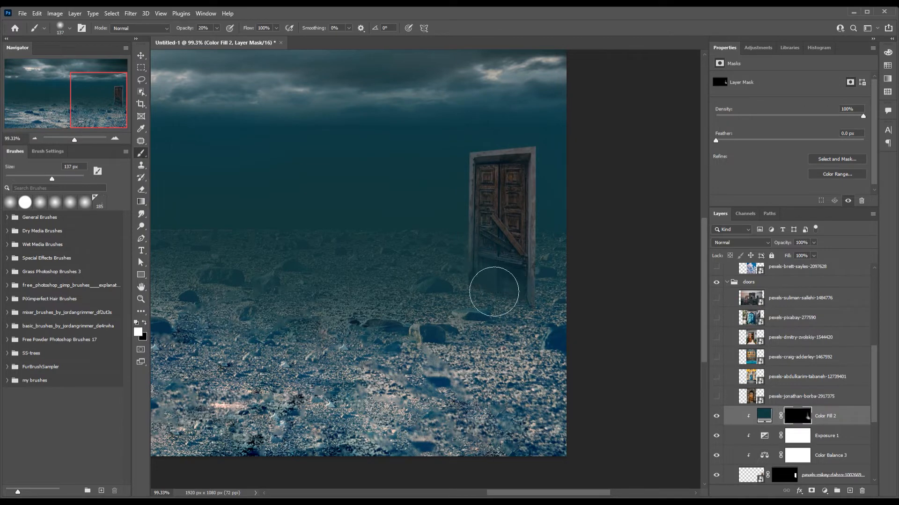
Invert the door's Exposure 1 mask and paint the darkening back over the door
{"action": "scroll", "coordinate": [494, 291], "scroll_direction": "up", "scroll_amount": 2}
{"action": "key", "text": "alt+bracketleft"}
{"action": "key", "text": "ctrl+i"}
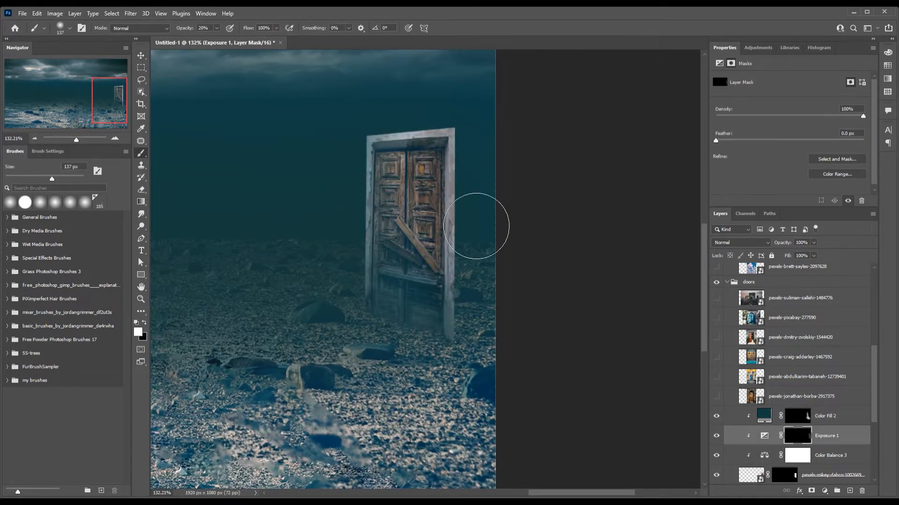
{"action": "left_click_drag", "start_coordinate": [476, 226], "coordinate": [391, 324]}
Add an Exposure adjustment of -1.86 directly above the rocky ground layer
{"action": "scroll", "coordinate": [449, 225], "scroll_direction": "down", "scroll_amount": 5}
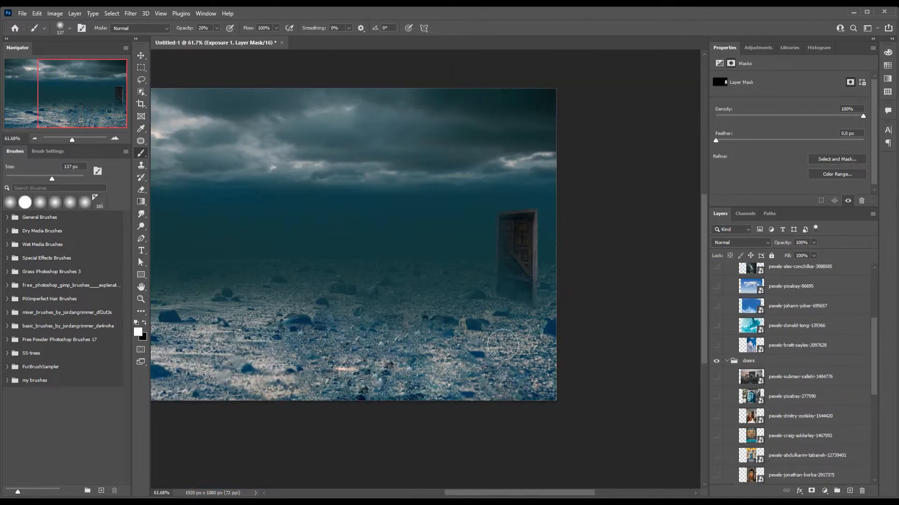
{"action": "scroll", "coordinate": [605, 423], "scroll_direction": "down", "scroll_amount": 3}
{"action": "scroll", "coordinate": [798, 387], "scroll_direction": "down", "scroll_amount": 3}
{"action": "left_click", "coordinate": [798, 388]}
{"action": "key", "text": "F2"}
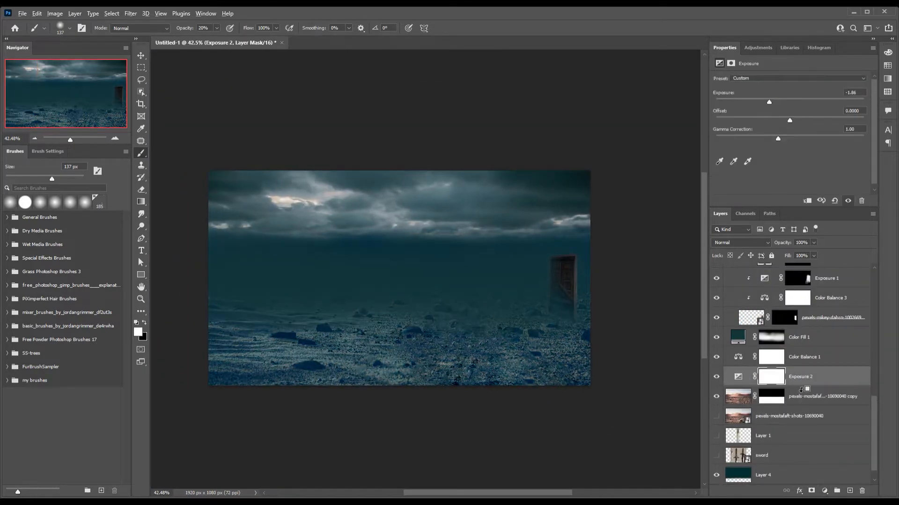
Clip the Color Balance 1 and Exposure 2 adjustments to the rocky ground layer
{"action": "scroll", "coordinate": [378, 351], "scroll_direction": "up", "scroll_amount": 1}
{"action": "key", "text": "alt+bracketright"}
{"action": "key", "text": "ctrl+alt+g"}
{"action": "scroll", "coordinate": [453, 356], "scroll_direction": "up", "scroll_amount": 1}
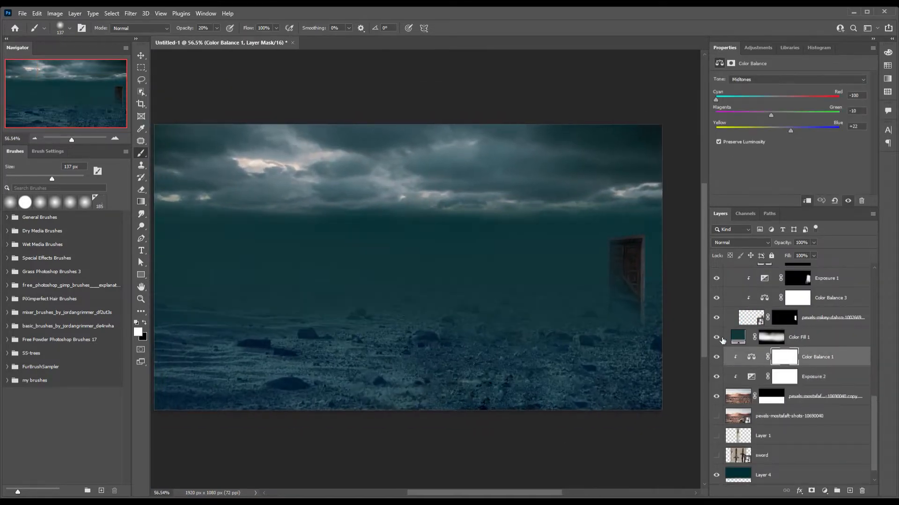
Soften the horizon edge of the rocky ground by painting black on its layer mask
{"action": "key", "text": "alt+bracketright"}
{"action": "left_click", "coordinate": [780, 244]}
{"action": "left_click", "coordinate": [771, 396]}
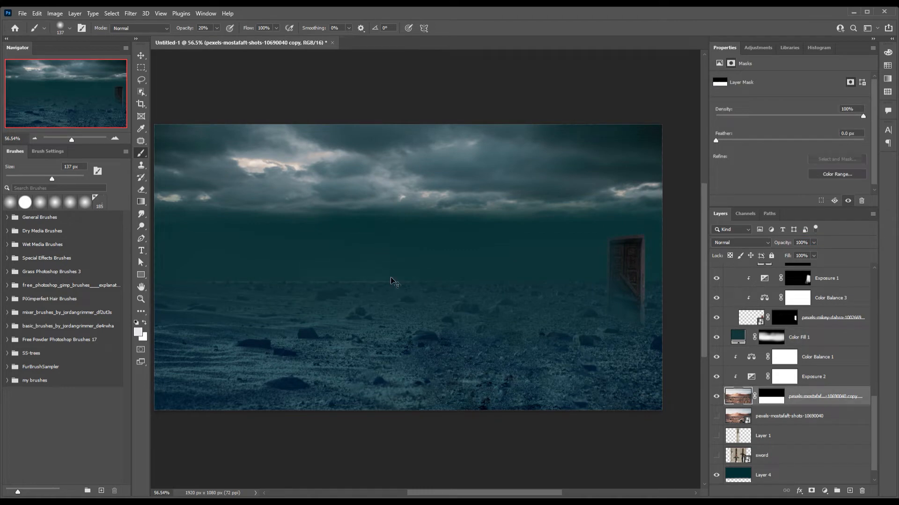
{"action": "scroll", "coordinate": [472, 285], "scroll_direction": "down", "scroll_amount": 1}
{"action": "scroll", "coordinate": [526, 307], "scroll_direction": "up", "scroll_amount": 1}
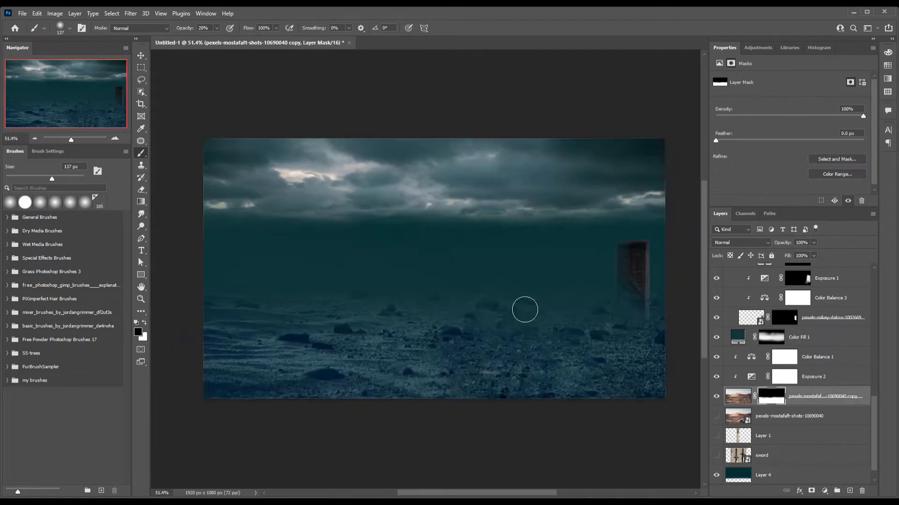
Create a new layer above the door's Color Fill 2 and outline a narrow strip along the door's right edge with the Polygonal Lasso
{"action": "scroll", "coordinate": [646, 299], "scroll_direction": "up", "scroll_amount": 4}
{"action": "key", "text": "v"}
{"action": "key", "text": "alt+bracketright"}
{"action": "key", "text": "alt+bracketright"}
{"action": "key", "text": "alt+bracketright"}
{"action": "key", "text": "alt+bracketright"}
{"action": "key", "text": "alt+bracketright"}
{"action": "key", "text": "alt+bracketright"}
{"action": "key", "text": "alt+bracketright"}
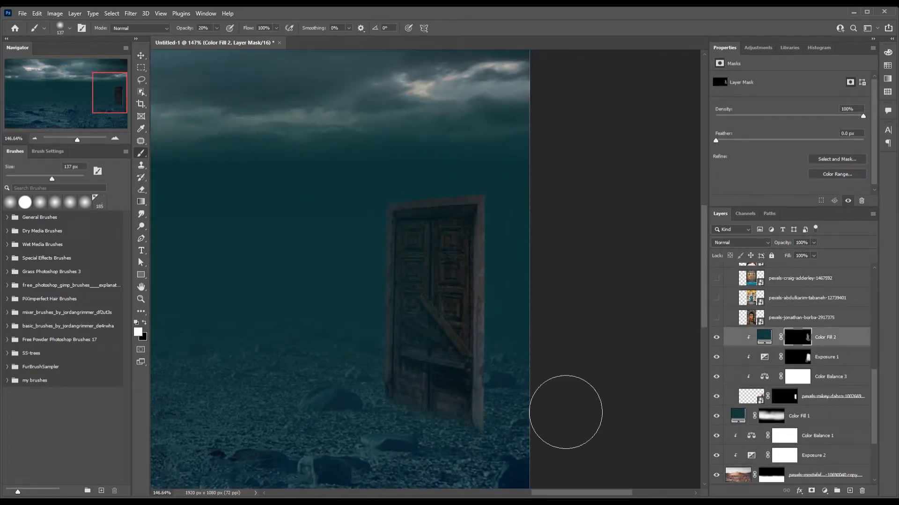
{"action": "scroll", "coordinate": [566, 412], "scroll_direction": "right", "scroll_amount": 1}
{"action": "key", "text": "ctrl+shift+alt+n"}
{"action": "key", "text": "l"}
{"action": "scroll", "coordinate": [456, 186], "scroll_direction": "up", "scroll_amount": 4}
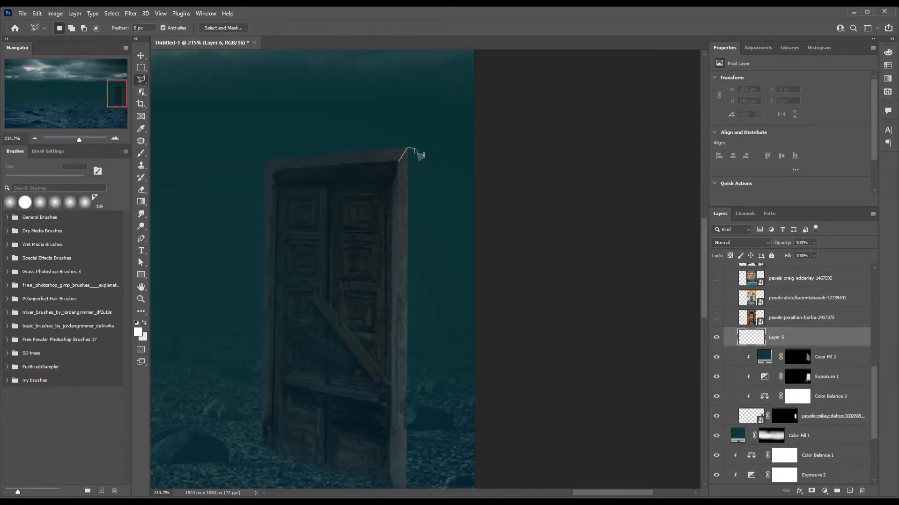
{"action": "left_click", "coordinate": [418, 149]}
{"action": "scroll", "coordinate": [406, 402], "scroll_direction": "down", "scroll_amount": 3}
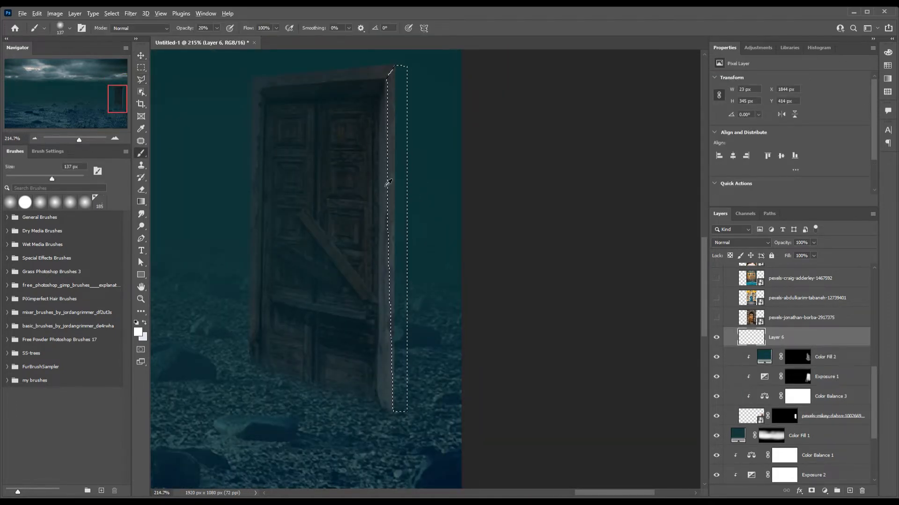
Move the new layer beneath the door, paint the selected strip with a sampled dark colour as the door's thickness, and deselect
{"action": "key", "text": "ctrl+bracketleft"}
{"action": "key", "text": "ctrl+bracketleft"}
{"action": "key", "text": "ctrl+bracketleft"}
{"action": "key", "text": "ctrl+bracketleft"}
{"action": "key", "text": "h"}
{"action": "mouse_move", "coordinate": [505, 216]}
{"action": "left_mouse_down"}
{"action": "mouse_move", "coordinate": [526, 248]}
{"action": "mouse_move", "coordinate": [482, 280]}
{"action": "left_mouse_up"}
{"action": "key", "text": "alt"}
{"action": "scroll", "coordinate": [435, 332], "scroll_direction": "down", "scroll_amount": 5}
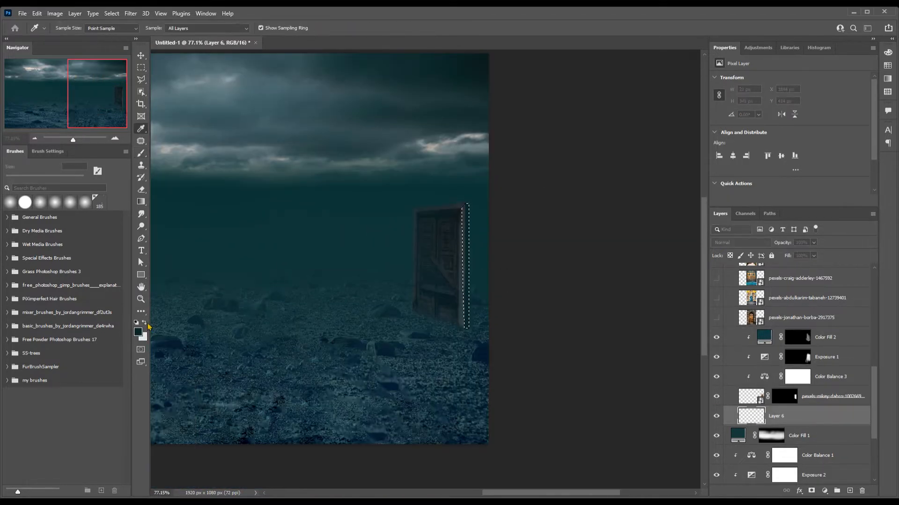
{"action": "scroll", "coordinate": [492, 332], "scroll_direction": "down", "scroll_amount": 2}
{"action": "key", "text": "ctrl+d"}
Select the door with its side and adjustment layers and distort them together to refine the perspective
{"action": "key", "text": "v"}
{"action": "left_click", "coordinate": [730, 398], "text": "shift"}
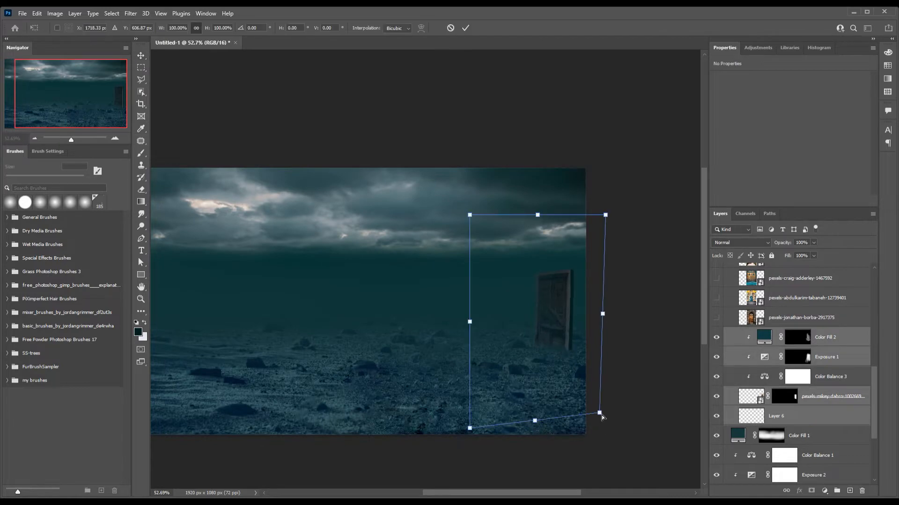
{"action": "key", "text": "Return"}
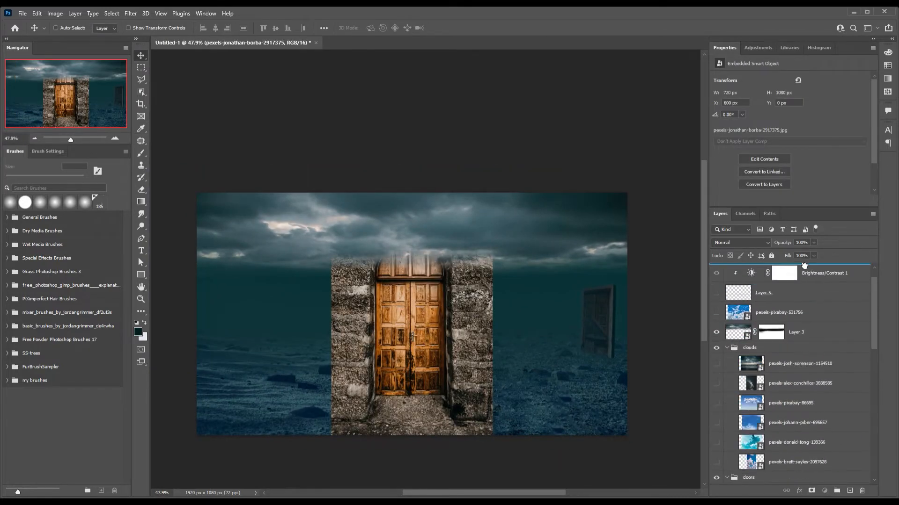
Move the pexels-jonathan-borba-2917375 photo above all layers, select its arched door with marquees and copy the selection to a new layer
{"action": "scroll", "coordinate": [410, 317], "scroll_direction": "up", "scroll_amount": 3}
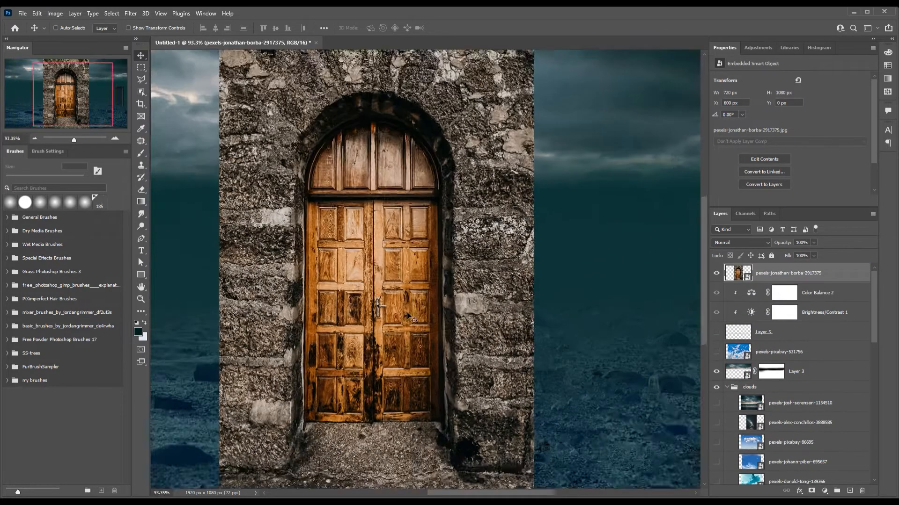
{"action": "scroll", "coordinate": [410, 317], "scroll_direction": "up", "scroll_amount": 1}
{"action": "key", "text": "m"}
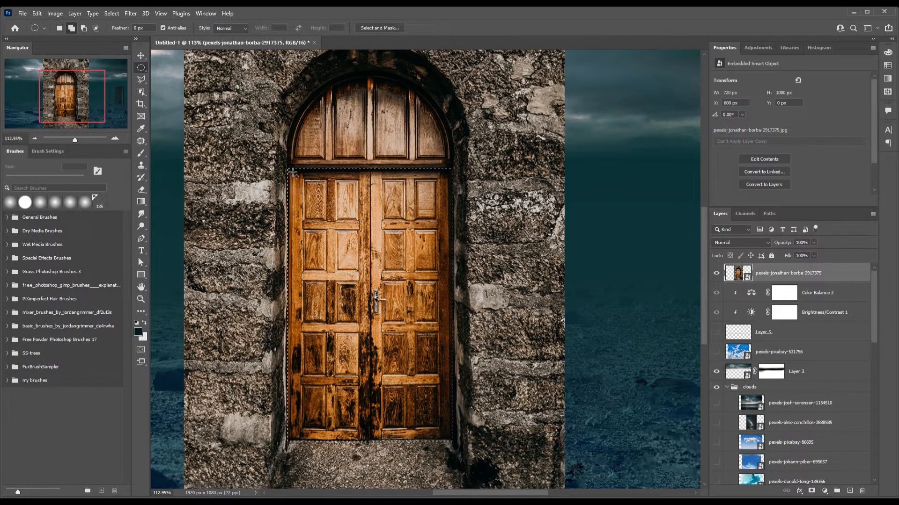
{"action": "key", "text": "v"}
{"action": "scroll", "coordinate": [394, 212], "scroll_direction": "down", "scroll_amount": 2}
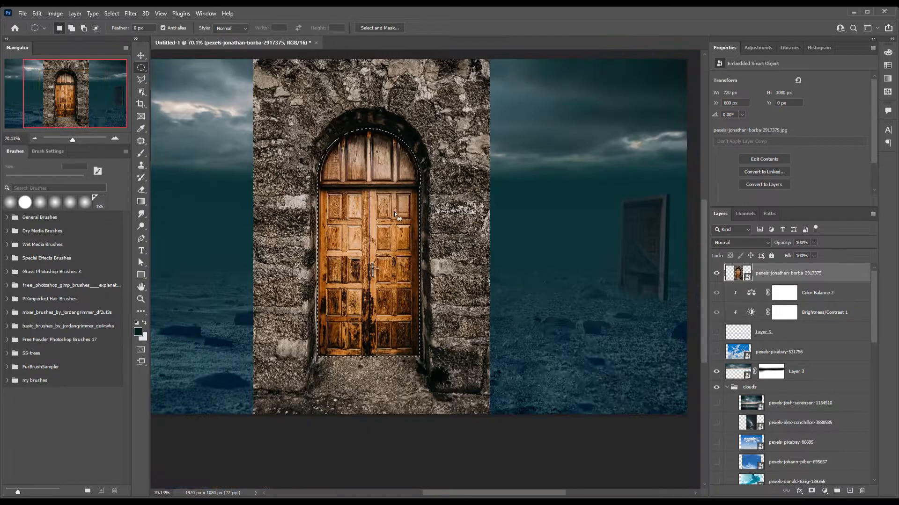
{"action": "key", "text": "ctrl+j"}
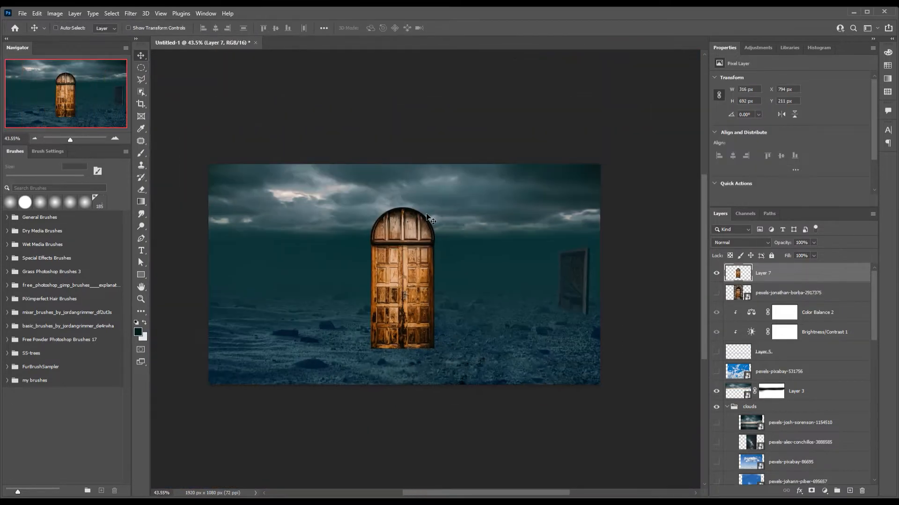
Copy the arched door's rectangular lower part to a new layer and place it directly beside the original's right edge
{"action": "scroll", "coordinate": [435, 257], "scroll_direction": "up", "scroll_amount": 5}
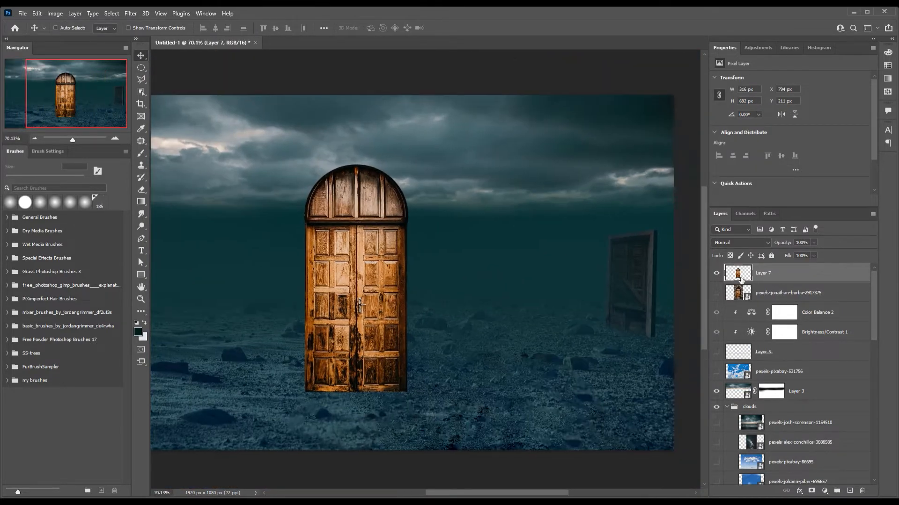
{"action": "key", "text": "ctrl+j"}
{"action": "left_click_drag", "start_coordinate": [387, 347], "coordinate": [539, 347]}
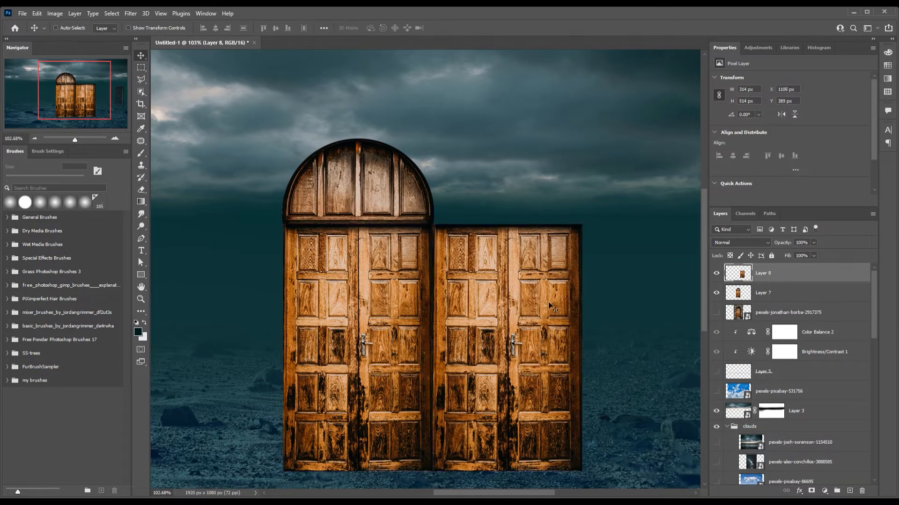
Copy the door's arched top to a new layer and scale it to 192.20% so it spans both door pairs
{"action": "left_click", "coordinate": [763, 293]}
{"action": "key", "text": "m"}
{"action": "mouse_move", "coordinate": [279, 136]}
{"action": "left_mouse_down"}
{"action": "mouse_move", "coordinate": [357, 160]}
{"action": "mouse_move", "coordinate": [503, 264]}
{"action": "left_mouse_up"}
{"action": "key", "text": "ctrl+j"}
{"action": "key", "text": "ctrl+t"}
{"action": "left_click_drag", "start_coordinate": [397, 243], "coordinate": [471, 200]}
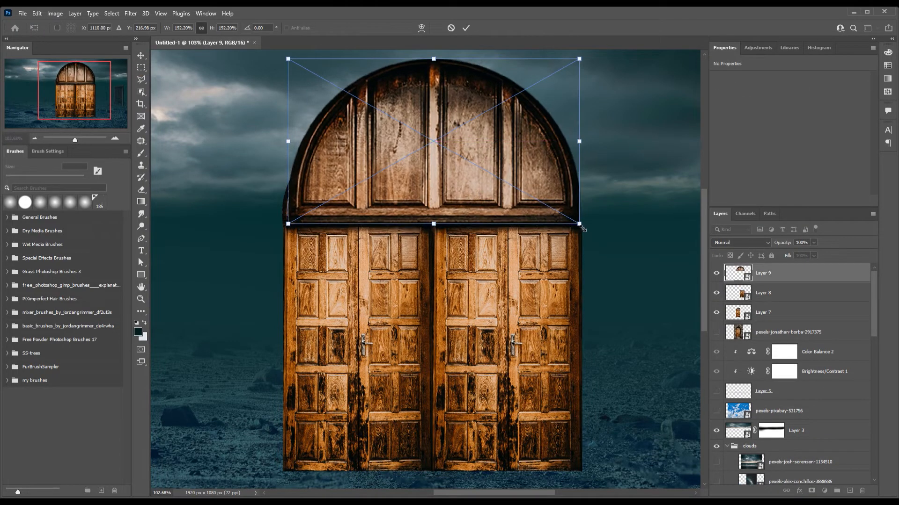
{"action": "key", "text": "Return"}
Select both lower door layers together and stretch them downward so the doors become taller beneath the arch
{"action": "scroll", "coordinate": [608, 262], "scroll_direction": "down", "scroll_amount": 5}
{"action": "left_click", "coordinate": [785, 293]}
{"action": "left_click", "coordinate": [786, 313], "text": "shift"}
{"action": "key", "text": "ctrl+t"}
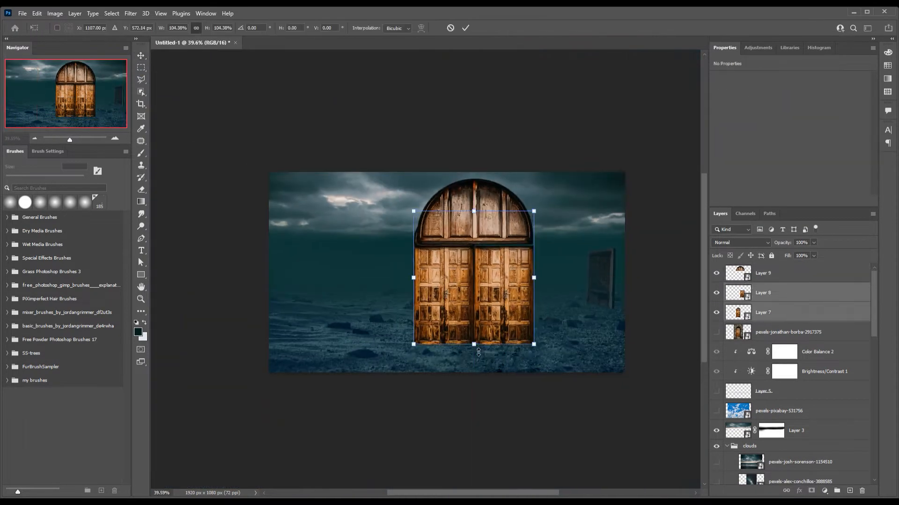
{"action": "left_click_drag", "start_coordinate": [474, 341], "coordinate": [474, 378]}
{"action": "key", "text": "Return"}
{"action": "scroll", "coordinate": [482, 311], "scroll_direction": "up", "scroll_amount": 3}
{"action": "scroll", "coordinate": [482, 312], "scroll_direction": "down", "scroll_amount": 4}
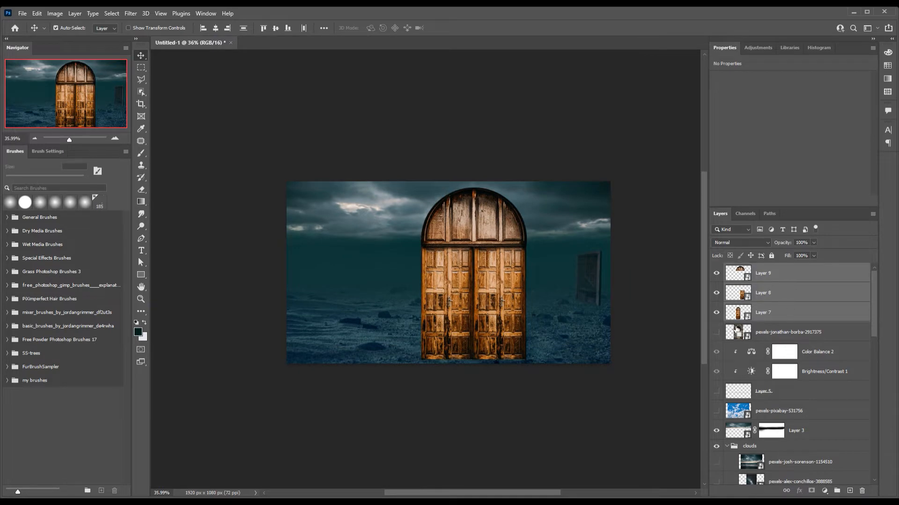
Merge the three door pieces into one layer and scale the door down to about 401 × 654 px
{"action": "key", "text": "ctrl+e"}
{"action": "key", "text": "ctrl+t"}
{"action": "left_click_drag", "start_coordinate": [527, 362], "coordinate": [481, 301]}
{"action": "key", "text": "Return"}
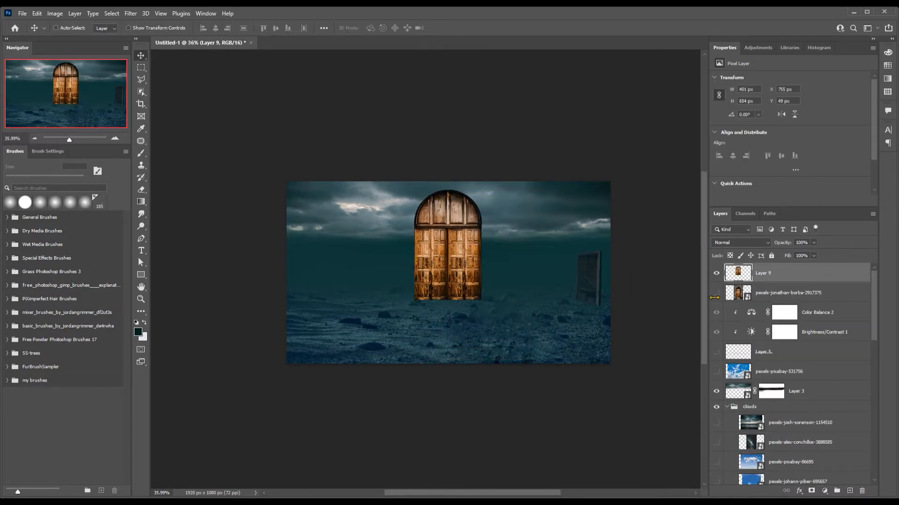
Show the pexels-jonathan-borba-2917375 photo, bring it to the front, lasso its stone surround and copy that to a new layer
{"action": "left_click", "coordinate": [716, 292]}
{"action": "left_click", "coordinate": [786, 292]}
{"action": "key", "text": "ctrl+shift+]"}
{"action": "scroll", "coordinate": [491, 277], "scroll_direction": "up", "scroll_amount": 2}
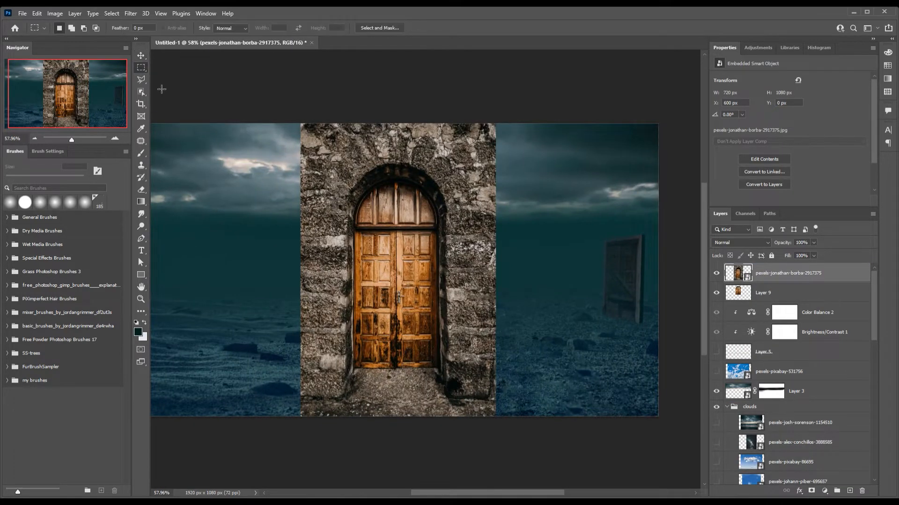
{"action": "key", "text": "l"}
{"action": "scroll", "coordinate": [355, 383], "scroll_direction": "up", "scroll_amount": 1}
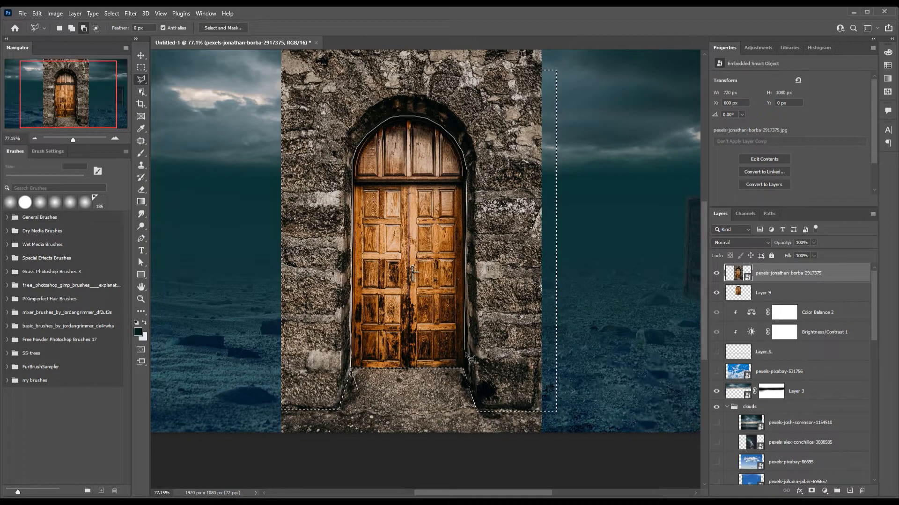
{"action": "key", "text": "ctrl+j"}
Scale the copied stone surround down to about 525 × 688 px
{"action": "scroll", "coordinate": [593, 333], "scroll_direction": "down", "scroll_amount": 2}
{"action": "key", "text": "ctrl+t"}
{"action": "mouse_move", "coordinate": [571, 426]}
{"action": "left_mouse_down"}
{"action": "mouse_move", "coordinate": [546, 353]}
{"action": "mouse_move", "coordinate": [512, 401]}
{"action": "left_mouse_up"}
{"action": "scroll", "coordinate": [446, 281], "scroll_direction": "up", "scroll_amount": 1}
{"action": "key", "text": "Return"}
Copy the surround's left pillar to a new layer, hide the surround and fit the pillar against the door's left edge at 103 × 461 px
{"action": "scroll", "coordinate": [446, 281], "scroll_direction": "up", "scroll_amount": 2}
{"action": "key", "text": "ctrl+j"}
{"action": "left_click", "coordinate": [716, 292]}
{"action": "key", "text": "ctrl+t"}
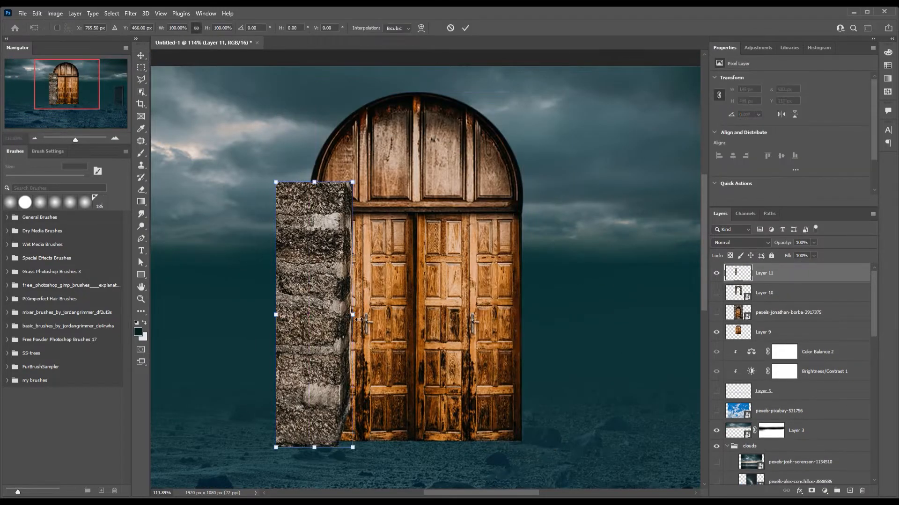
{"action": "left_click_drag", "start_coordinate": [328, 355], "coordinate": [298, 356]}
{"action": "left_click_drag", "start_coordinate": [281, 194], "coordinate": [280, 214]}
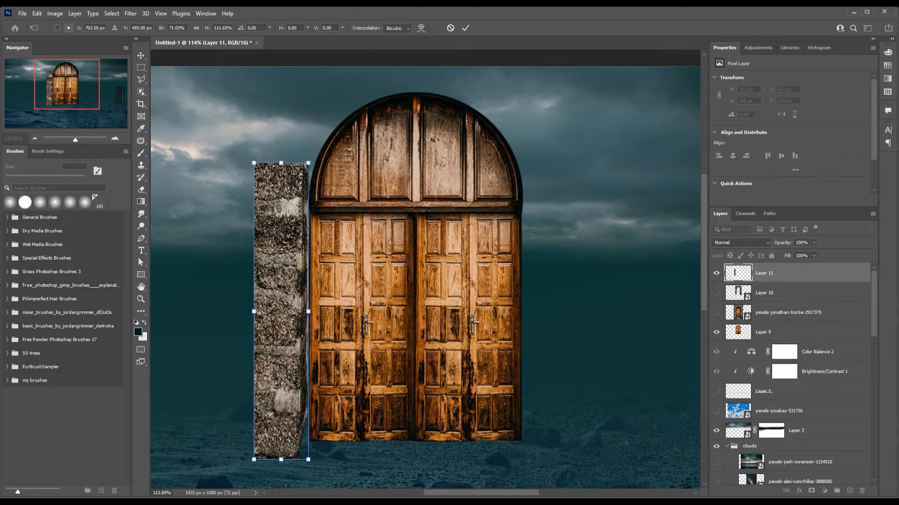
{"action": "scroll", "coordinate": [300, 403], "scroll_direction": "down", "scroll_amount": 3}
{"action": "key", "text": "Return"}
{"action": "scroll", "coordinate": [384, 384], "scroll_direction": "down", "scroll_amount": 3}
{"action": "scroll", "coordinate": [328, 394], "scroll_direction": "up", "scroll_amount": 8}
Show the stone surround, move it clear of the door to its left and hide it again
{"action": "left_click", "coordinate": [716, 292]}
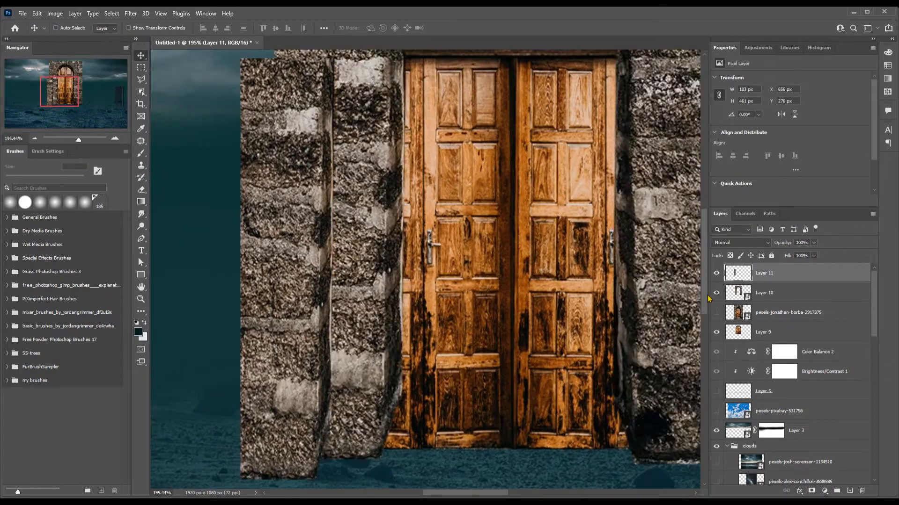
{"action": "left_click", "coordinate": [763, 293]}
{"action": "scroll", "coordinate": [673, 292], "scroll_direction": "down", "scroll_amount": 3}
{"action": "left_click_drag", "start_coordinate": [558, 309], "coordinate": [274, 384]}
{"action": "scroll", "coordinate": [577, 330], "scroll_direction": "up", "scroll_amount": 3}
{"action": "left_click", "coordinate": [716, 292]}
Add a layer mask to the left pillar on Layer 11 that trims its edges
{"action": "left_click", "coordinate": [763, 273]}
{"action": "scroll", "coordinate": [578, 244], "scroll_direction": "up", "scroll_amount": 3}
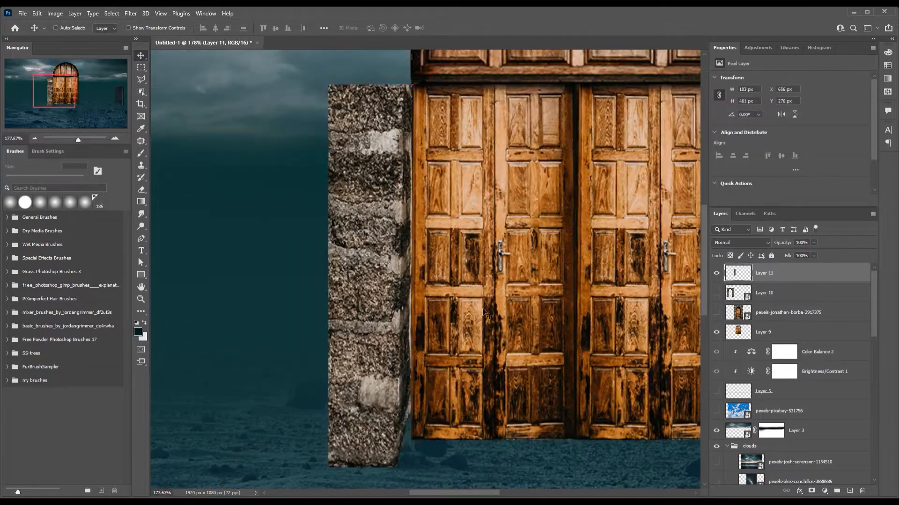
{"action": "left_click", "coordinate": [811, 490]}
Try a duplicate of the masked left pillar along the door's right side
{"action": "scroll", "coordinate": [389, 268], "scroll_direction": "down", "scroll_amount": 3}
{"action": "key", "text": "ctrl+j"}
{"action": "key", "text": "ctrl+t"}
{"action": "left_click_drag", "start_coordinate": [291, 338], "coordinate": [538, 332]}
{"action": "key", "text": "Return"}
{"action": "scroll", "coordinate": [527, 380], "scroll_direction": "down", "scroll_amount": 3}
Show the stone surround on Layer 10 and copy its right pillar to a new layer with a rectangular selection
{"action": "left_click", "coordinate": [716, 312]}
{"action": "left_click", "coordinate": [764, 312]}
{"action": "scroll", "coordinate": [327, 280], "scroll_direction": "up", "scroll_amount": 2}
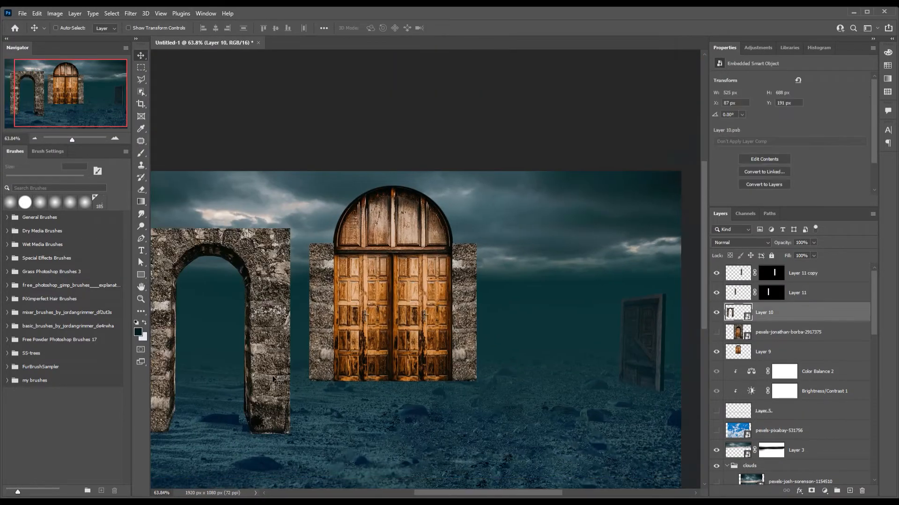
{"action": "scroll", "coordinate": [327, 281], "scroll_direction": "up", "scroll_amount": 2}
{"action": "key", "text": "m"}
{"action": "left_click_drag", "start_coordinate": [216, 482], "coordinate": [322, 250]}
{"action": "key", "text": "ctrl+j"}
Position the new right pillar against the door's right edge in place of the duplicated left pillar
{"action": "key", "text": "ctrl+t"}
{"action": "left_click_drag", "start_coordinate": [262, 360], "coordinate": [591, 392]}
{"action": "key", "text": "Return"}
{"action": "left_click", "coordinate": [716, 273]}
{"action": "key", "text": "Return"}
{"action": "scroll", "coordinate": [635, 291], "scroll_direction": "up", "scroll_amount": 3}
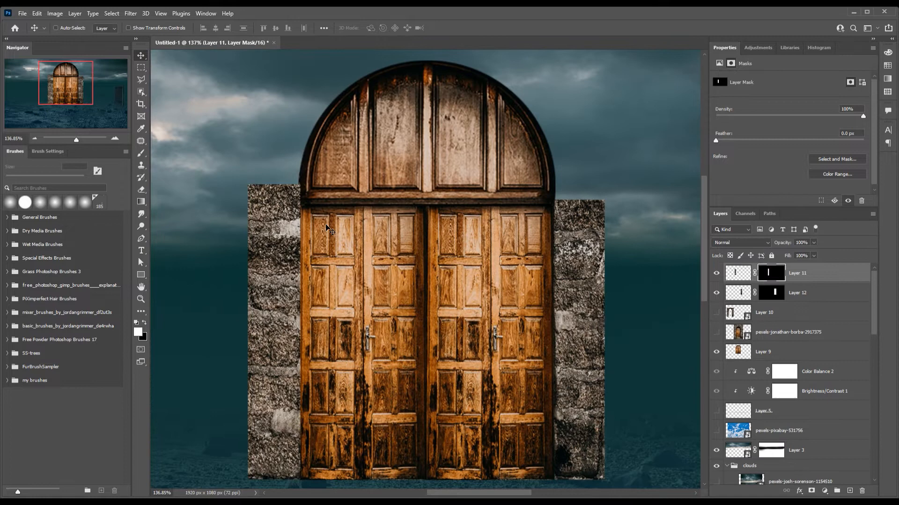
Copy the surround's arched top to a new layer with an elliptical selection and hide the surround
{"action": "scroll", "coordinate": [326, 228], "scroll_direction": "down", "scroll_amount": 5}
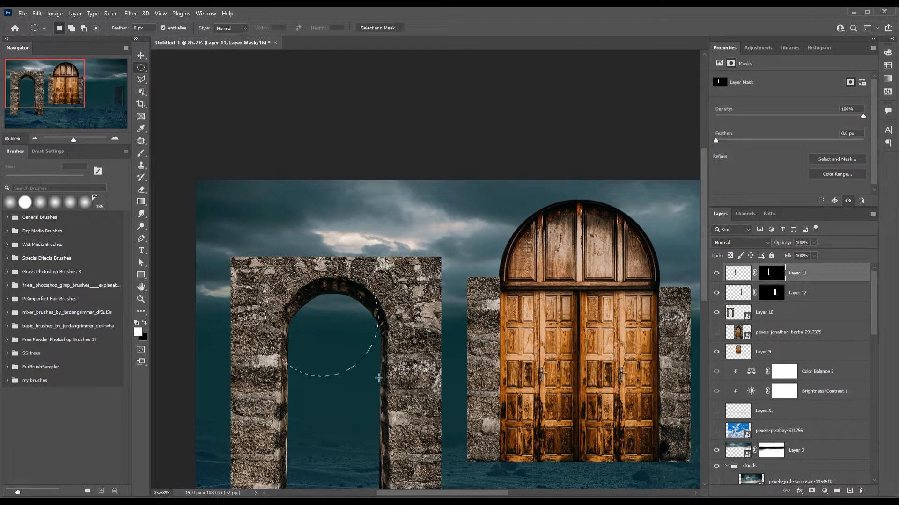
{"action": "left_click", "coordinate": [785, 313]}
{"action": "key", "text": "ctrl+j"}
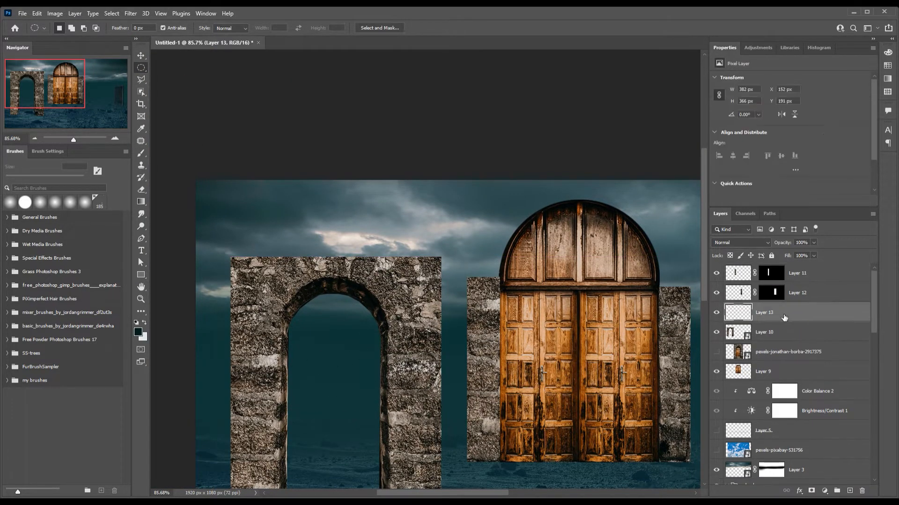
{"action": "left_click", "coordinate": [772, 332]}
{"action": "left_click", "coordinate": [716, 331]}
Mask out the inside of the stone arch and scale it to 108.24% so it frames the door's top
{"action": "key", "text": "v"}
{"action": "left_click_drag", "start_coordinate": [331, 267], "coordinate": [603, 209]}
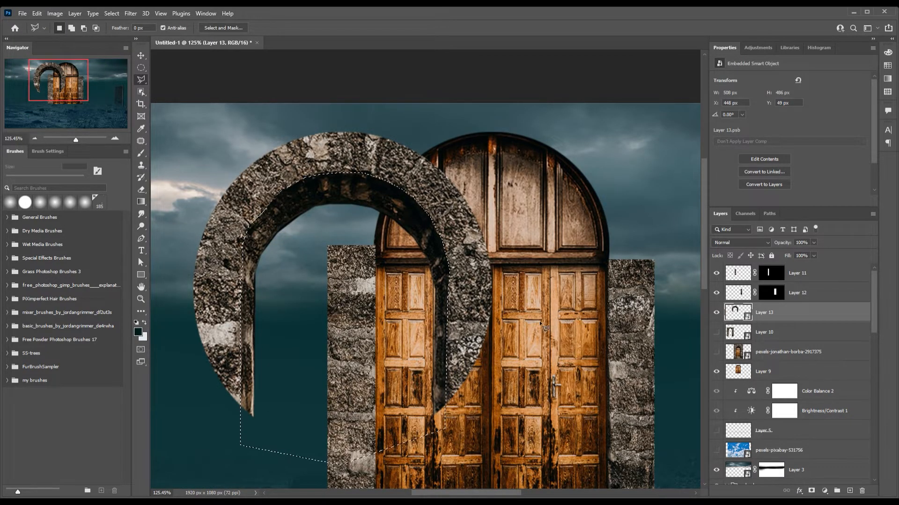
{"action": "left_click", "coordinate": [811, 491]}
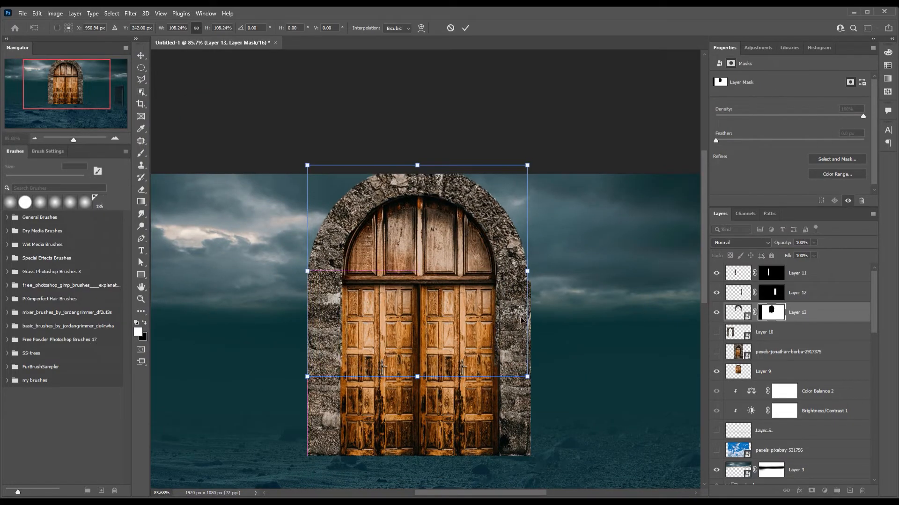
{"action": "key", "text": "Return"}
Move the arch and both pillar layers beneath the door layer
{"action": "left_click", "coordinate": [827, 272], "text": "shift"}
{"action": "left_click_drag", "start_coordinate": [827, 272], "coordinate": [796, 382]}
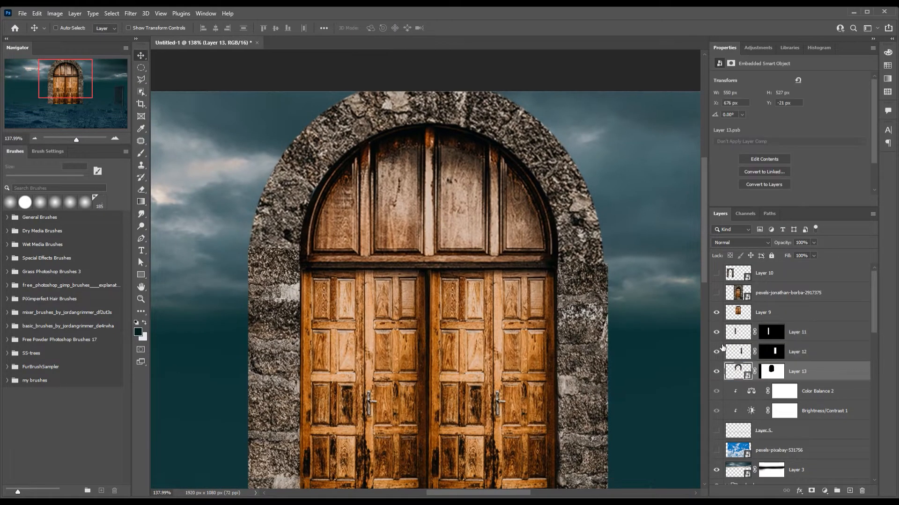
{"action": "scroll", "coordinate": [400, 343], "scroll_direction": "down", "scroll_amount": 5}
{"action": "scroll", "coordinate": [399, 343], "scroll_direction": "up", "scroll_amount": 6}
Narrow the right stone pillar slightly so its outer edge lines up with the arch above it
{"action": "left_click", "coordinate": [716, 352]}
{"action": "left_click", "coordinate": [716, 352]}
{"action": "left_click", "coordinate": [736, 351]}
{"action": "key", "text": "ctrl+t"}
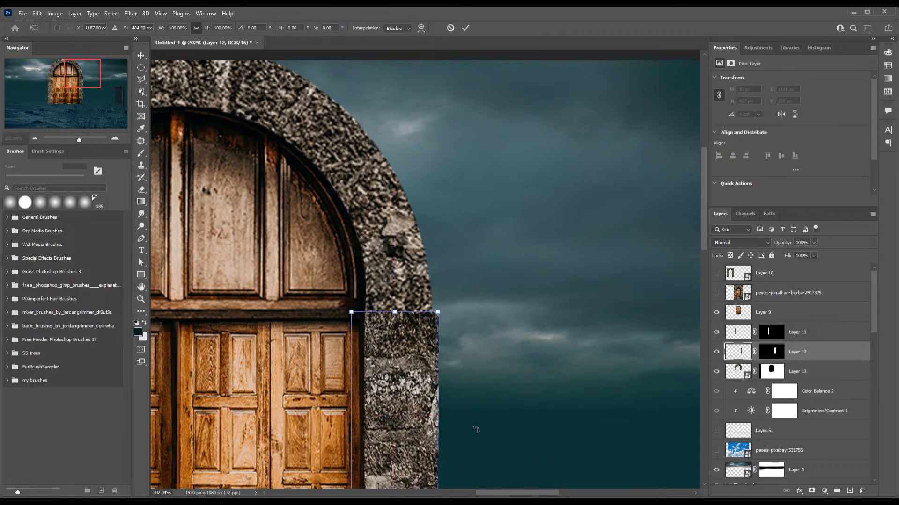
{"action": "scroll", "coordinate": [475, 429], "scroll_direction": "down", "scroll_amount": 3}
{"action": "left_click_drag", "start_coordinate": [452, 376], "coordinate": [446, 376]}
{"action": "key", "text": "Return"}
{"action": "scroll", "coordinate": [509, 383], "scroll_direction": "down", "scroll_amount": 6}
{"action": "scroll", "coordinate": [412, 380], "scroll_direction": "up", "scroll_amount": 7}
Narrow the left pillar to 92 px and the stone arch to 539 px so their outer edges align
{"action": "left_click", "coordinate": [401, 375], "text": "ctrl"}
{"action": "key", "text": "ctrl+t"}
{"action": "key", "text": "Return"}
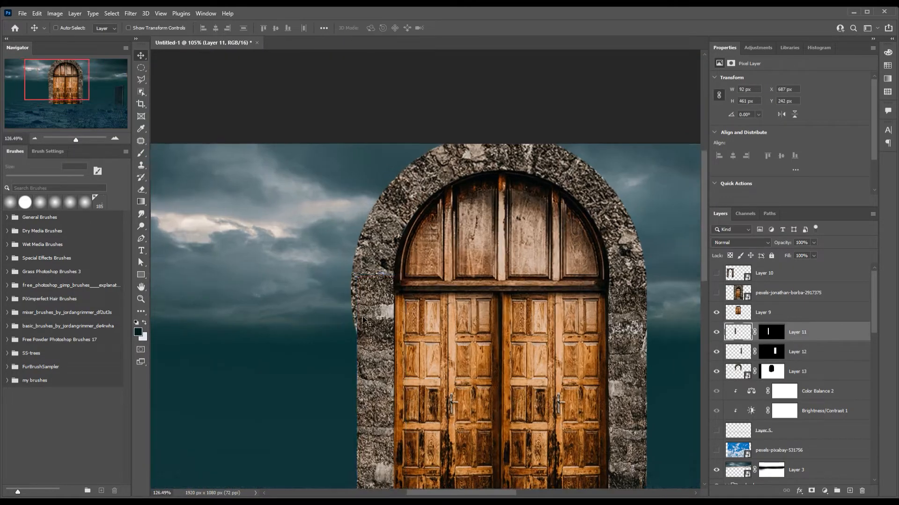
{"action": "left_click", "coordinate": [383, 183], "text": "ctrl"}
{"action": "key", "text": "ctrl+t"}
{"action": "left_click_drag", "start_coordinate": [356, 265], "coordinate": [363, 265]}
{"action": "key", "text": "Return"}
{"action": "scroll", "coordinate": [521, 370], "scroll_direction": "down", "scroll_amount": 8}
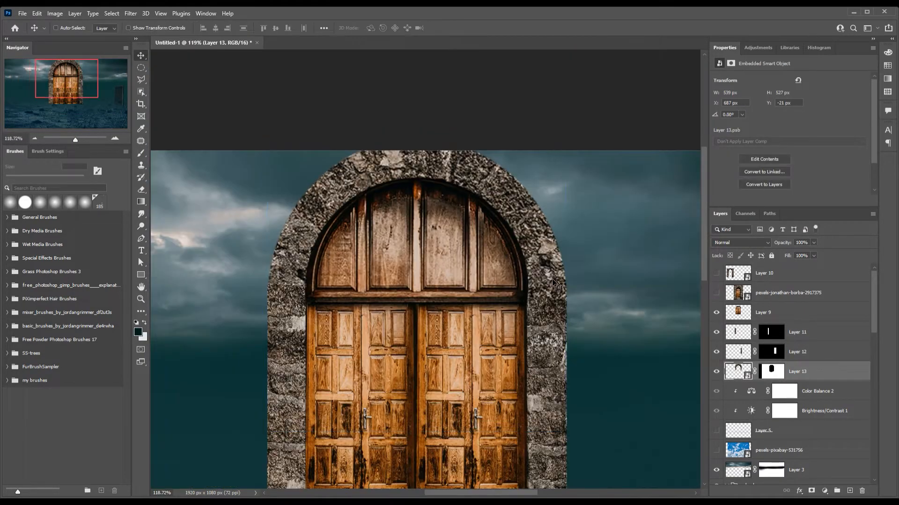
Add an Exposure adjustment clipped to the door layer and lower its exposure strongly to darken the wood
{"action": "left_click", "coordinate": [795, 312]}
{"action": "left_click", "coordinate": [825, 491]}
{"action": "left_click", "coordinate": [841, 414]}
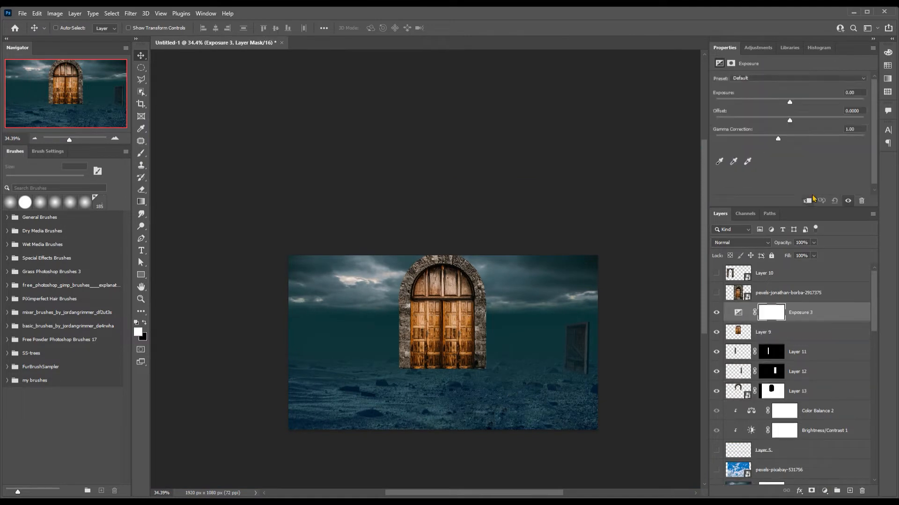
{"action": "left_click_drag", "start_coordinate": [790, 100], "coordinate": [759, 102]}
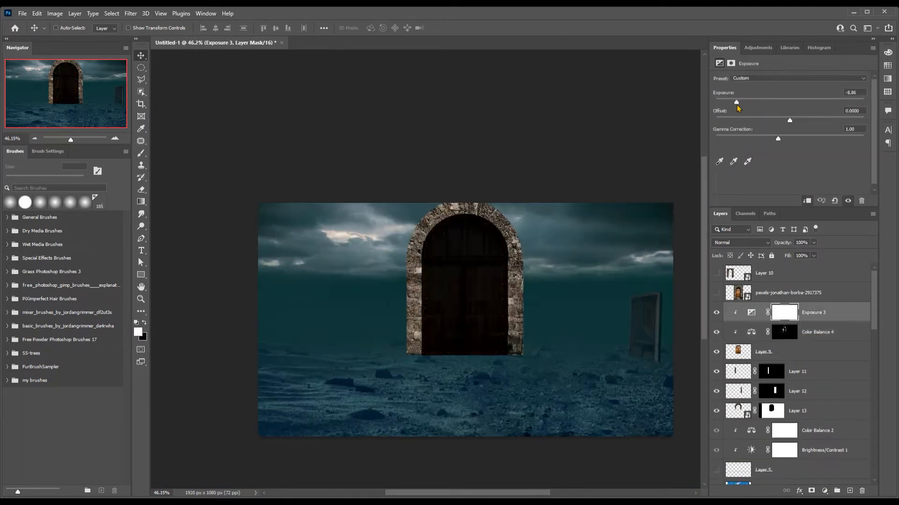
Paint a soft shadow on the ground in front of the door on the Exposure 2 copy mask, using a 183 px brush
{"action": "key", "text": "b"}
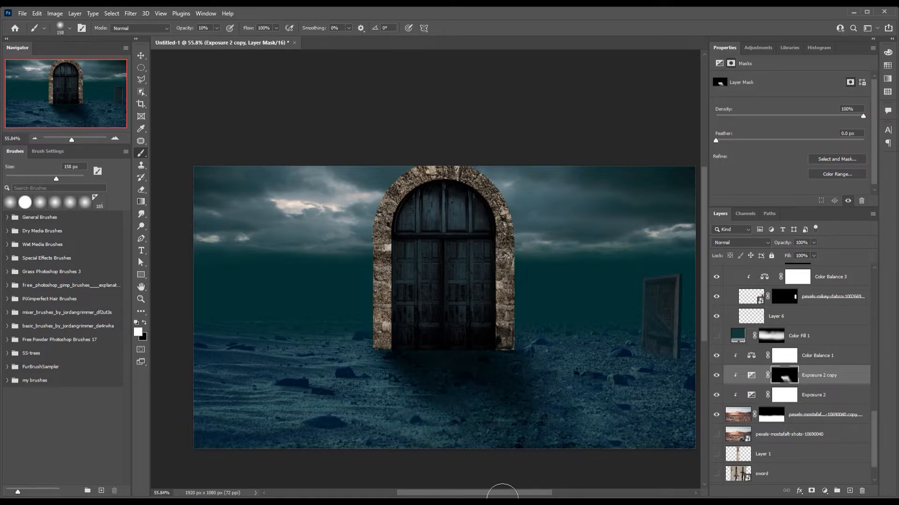
{"action": "scroll", "coordinate": [502, 492], "scroll_direction": "down", "scroll_amount": 3}
{"action": "key", "text": "bracketright"}
{"action": "scroll", "coordinate": [463, 372], "scroll_direction": "up", "scroll_amount": 8}
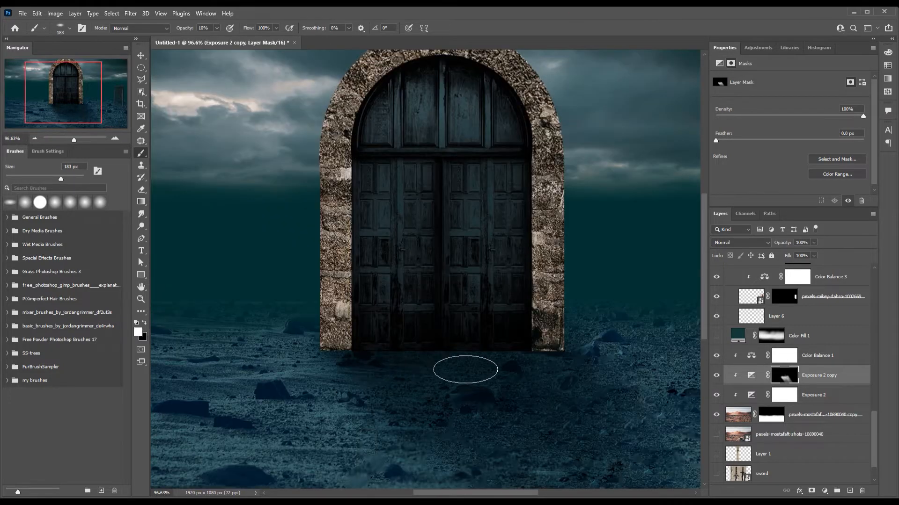
{"action": "scroll", "coordinate": [438, 376], "scroll_direction": "down", "scroll_amount": 2}
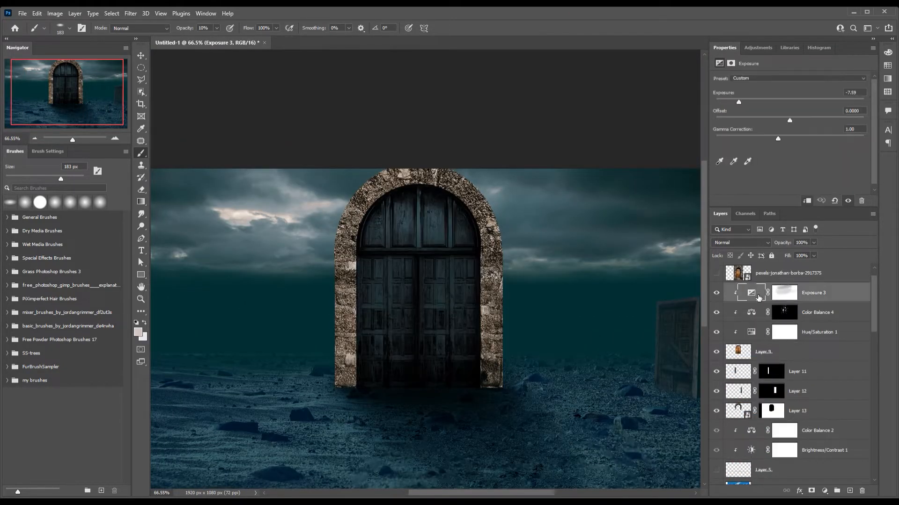
Clip copies of the Exposure 3 adjustment to both pillars with clean masks and paint some light back onto the left pillar
{"action": "left_click_drag", "start_coordinate": [796, 293], "coordinate": [795, 401]}
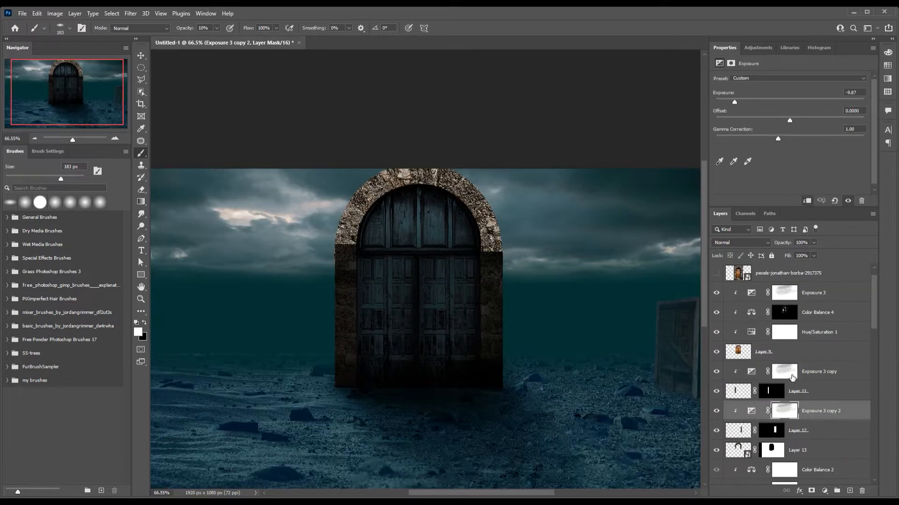
{"action": "left_click", "coordinate": [784, 411]}
{"action": "left_click", "coordinate": [784, 371]}
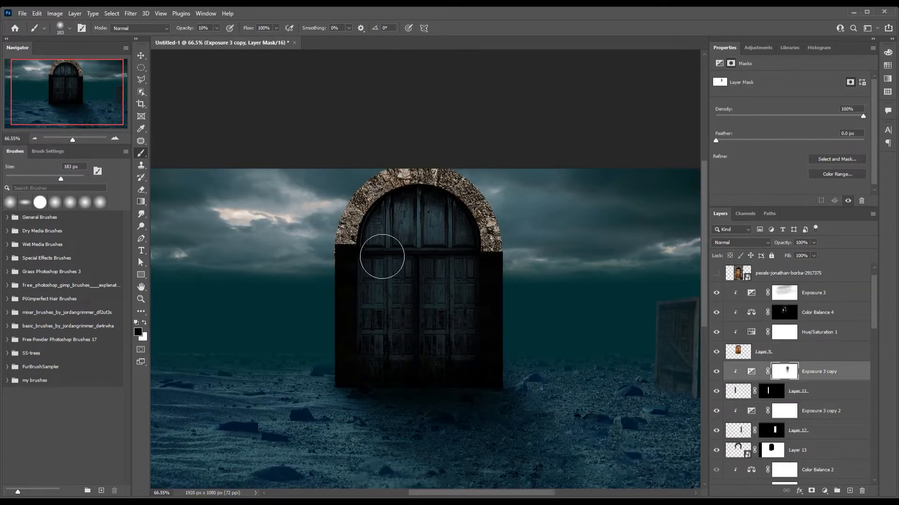
{"action": "left_click_drag", "start_coordinate": [369, 365], "coordinate": [355, 397]}
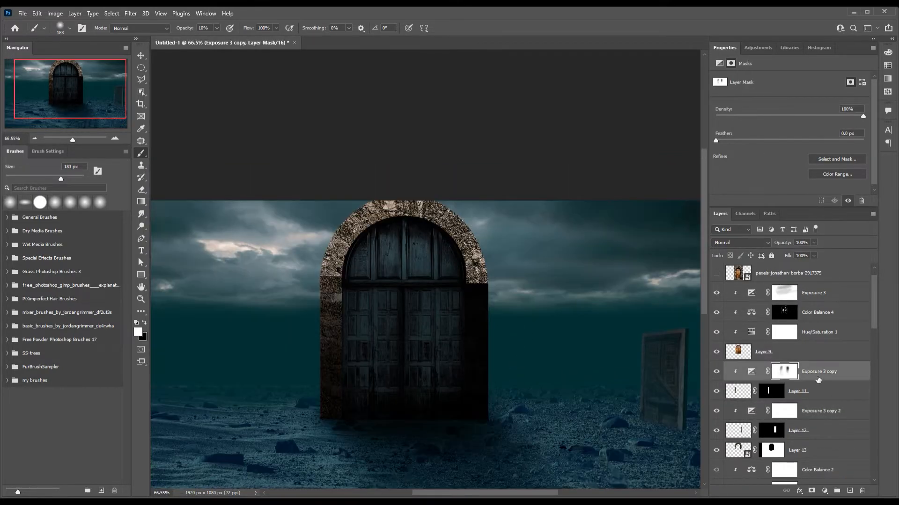
Clip a copy of the pillar's Exposure adjustment to the stone arch and paint its mask to shape the light
{"action": "left_click_drag", "start_coordinate": [818, 378], "coordinate": [817, 440]}
{"action": "left_click", "coordinate": [805, 460], "text": "alt"}
{"action": "key", "text": "x"}
{"action": "left_click_drag", "start_coordinate": [362, 278], "coordinate": [321, 313]}
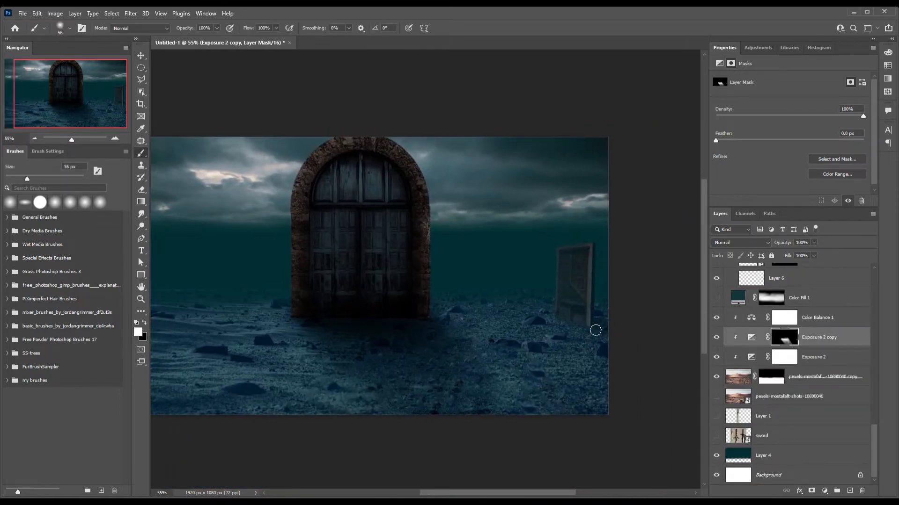
Deepen the contact shadow along the large door's base on the Exposure 2 copy mask with a 44 px brush at 10% opacity
{"action": "scroll", "coordinate": [586, 324], "scroll_direction": "up", "scroll_amount": 3}
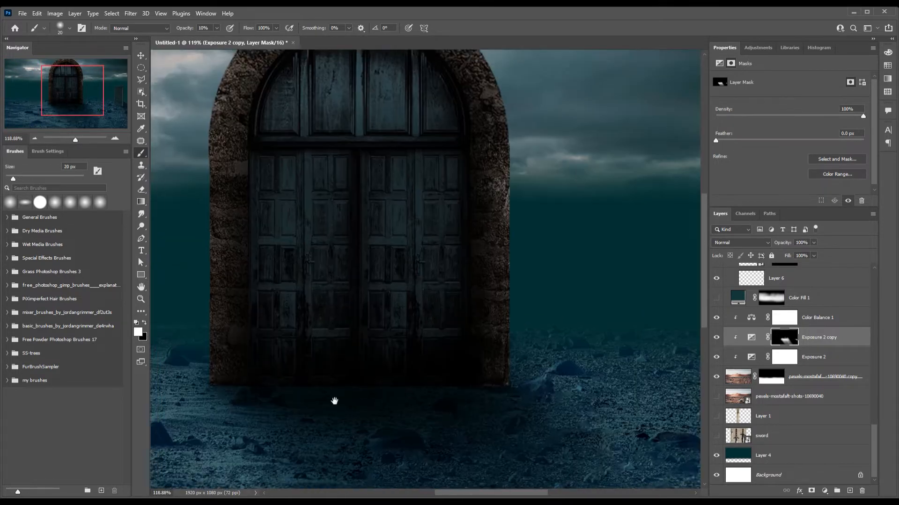
{"action": "left_click_drag", "start_coordinate": [334, 401], "coordinate": [345, 402]}
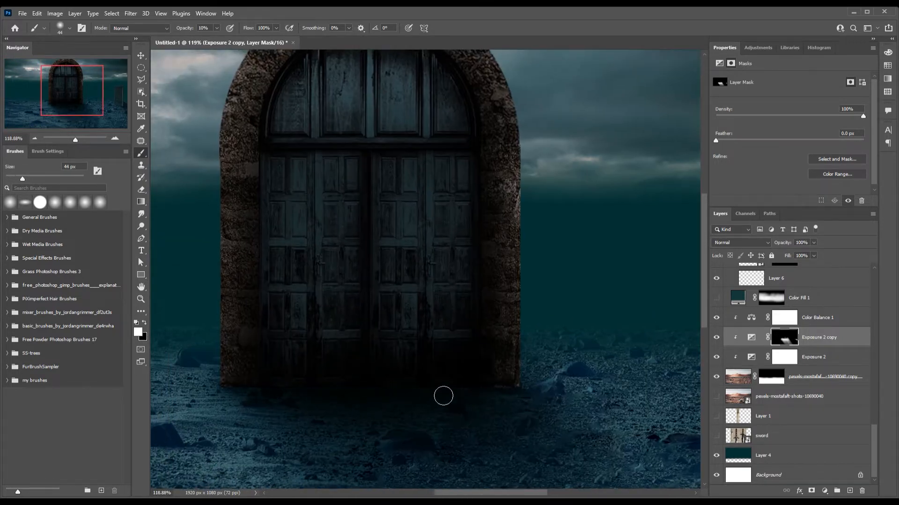
{"action": "key", "text": "v"}
{"action": "scroll", "coordinate": [417, 371], "scroll_direction": "down", "scroll_amount": 5}
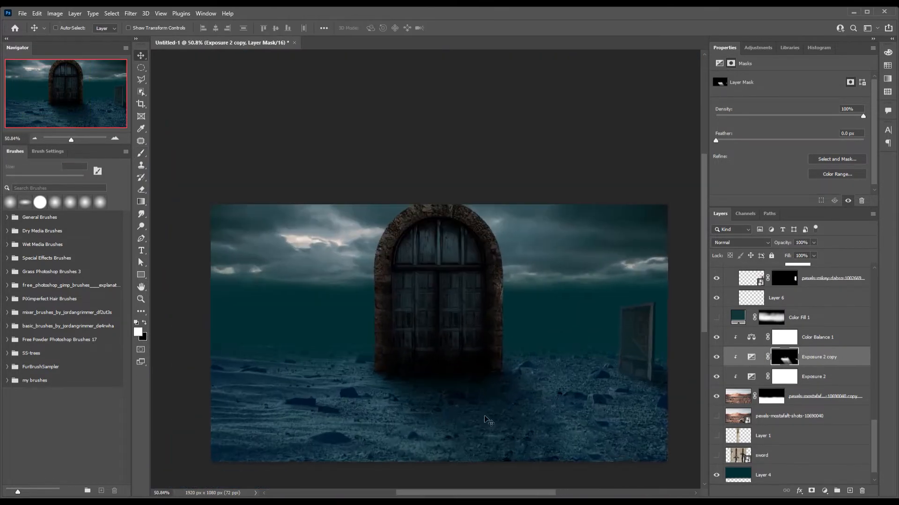
Duplicate the Exposure 2 adjustment, invert its mask and paint the darkening across the ground at 10% brush opacity
{"action": "key", "text": "alt+bracketleft"}
{"action": "key", "text": "ctrl+j"}
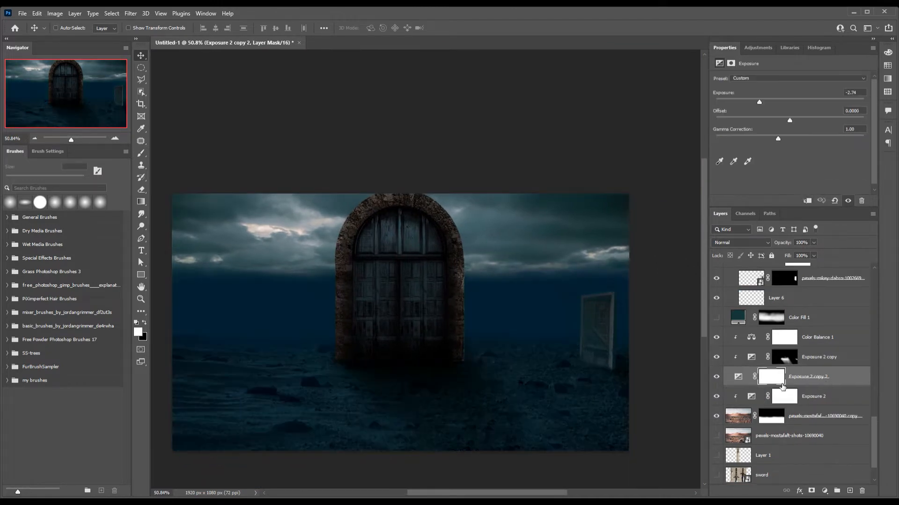
{"action": "key", "text": "ctrl+i"}
{"action": "key", "text": "b"}
{"action": "mouse_move", "coordinate": [311, 361]}
{"action": "left_mouse_down"}
{"action": "mouse_move", "coordinate": [541, 360]}
{"action": "mouse_move", "coordinate": [488, 344]}
{"action": "mouse_move", "coordinate": [577, 355]}
{"action": "left_mouse_up"}
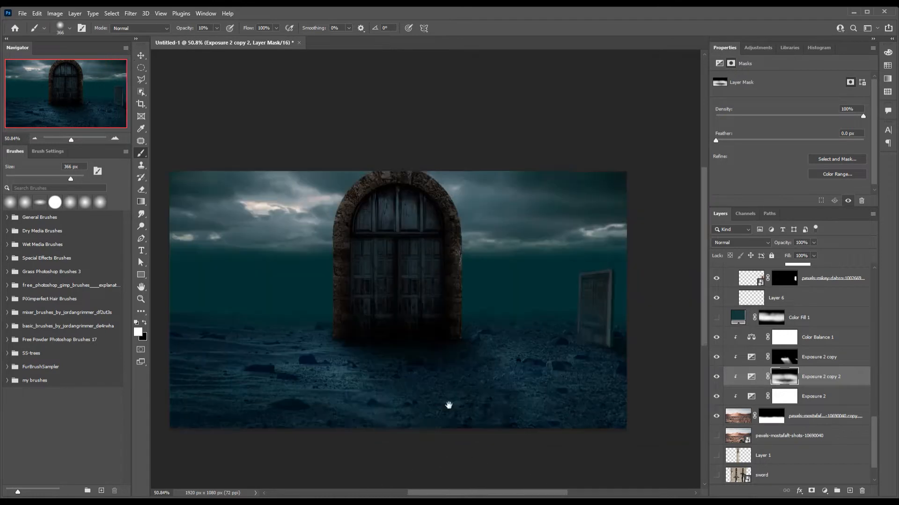
Place the distant_lands castle landscape above all other layers at 507.95% scale
{"action": "left_click", "coordinate": [770, 277]}
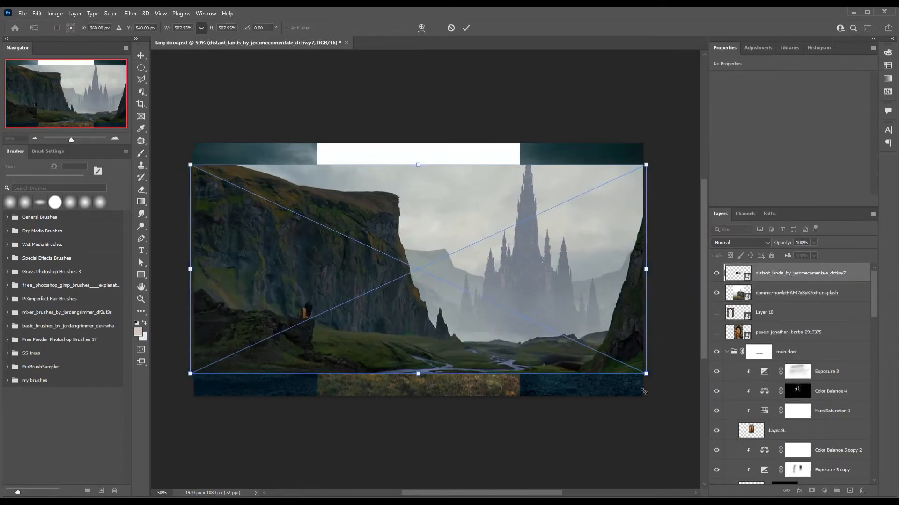
{"action": "key", "text": "Return"}
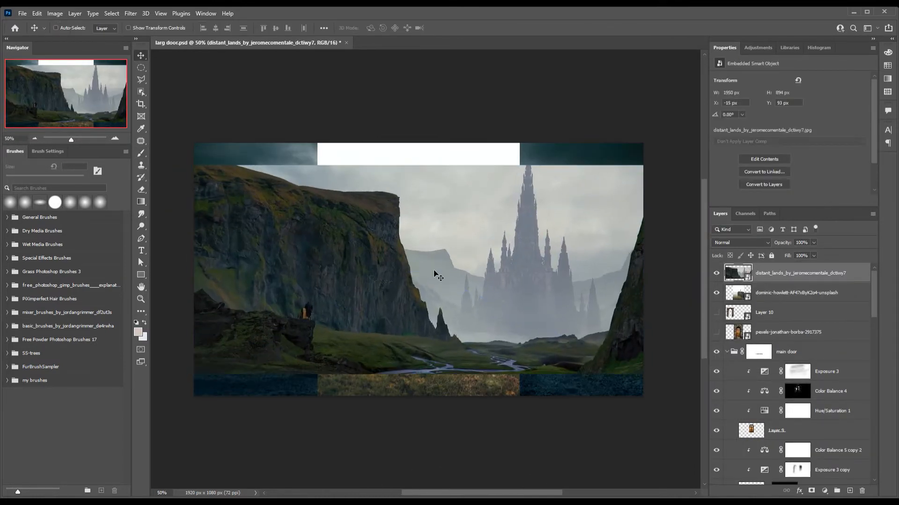
Hide the other stock photo and mask out the sky and castle of the distant_lands landscape, leaving its cliffs and grassy ground
{"action": "left_click", "coordinate": [716, 293]}
{"action": "left_click", "coordinate": [141, 93]}
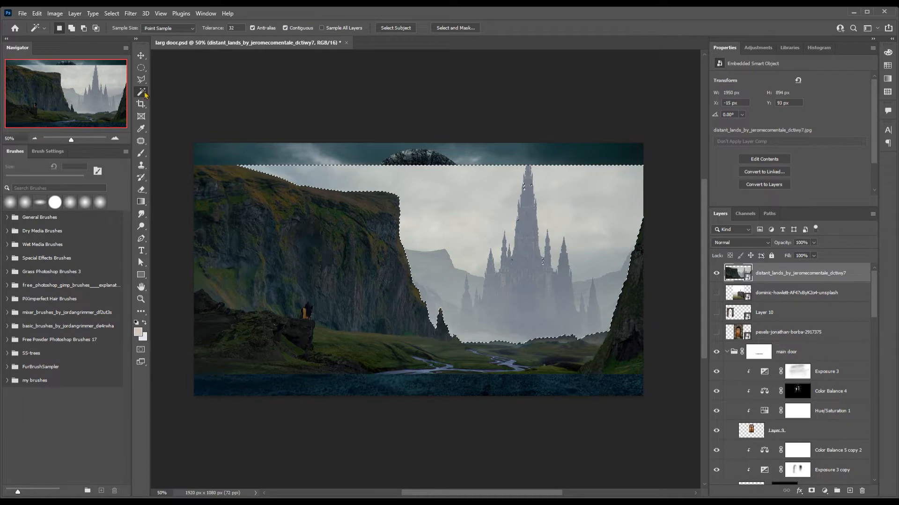
{"action": "key", "text": "shift+w"}
{"action": "left_click", "coordinate": [520, 267]}
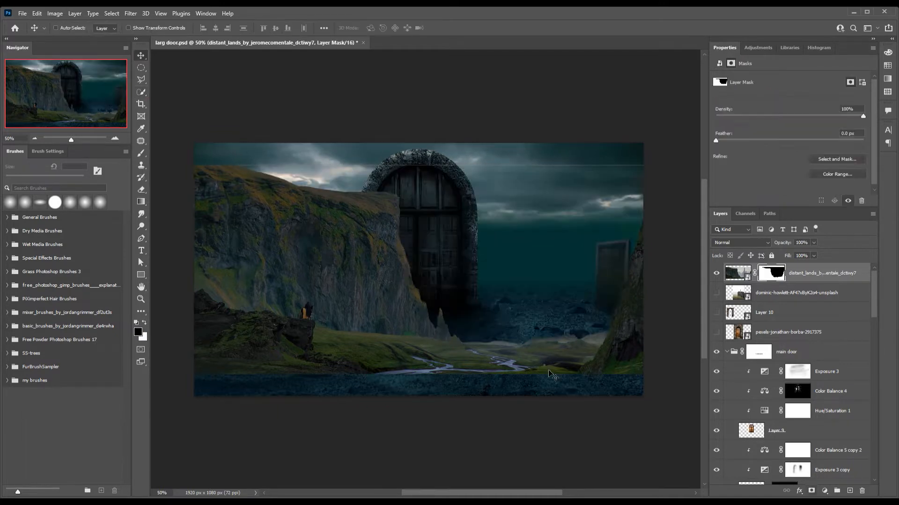
Enlarge the masked landscape and reposition it so its cliffs frame the left and right sides of the large door
{"action": "key", "text": "ctrl+t"}
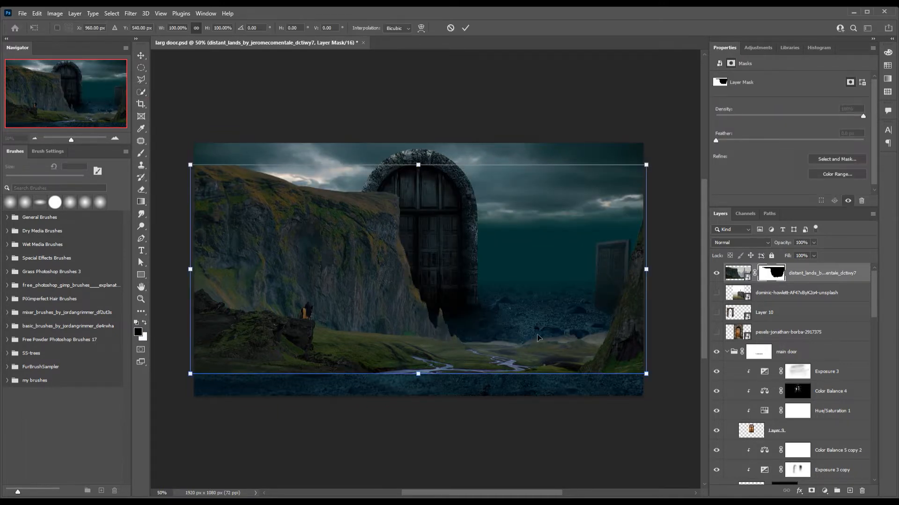
{"action": "left_click_drag", "start_coordinate": [537, 335], "coordinate": [538, 359]}
{"action": "left_click_drag", "start_coordinate": [644, 398], "coordinate": [689, 423]}
{"action": "left_click_drag", "start_coordinate": [623, 380], "coordinate": [513, 289]}
{"action": "key", "text": "Return"}
Duplicate the masked landscape layer and black out the right half of the copy's mask
{"action": "key", "text": "ctrl+j"}
{"action": "key", "text": "m"}
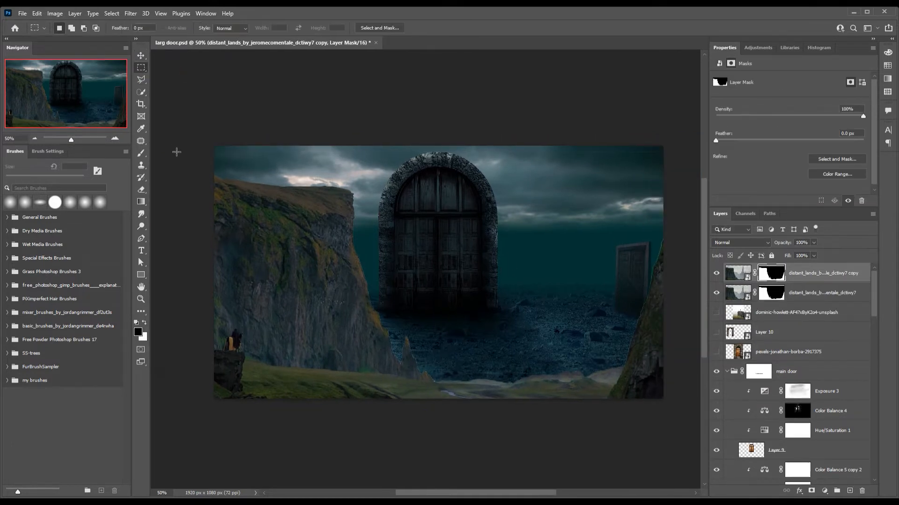
{"action": "left_click_drag", "start_coordinate": [436, 147], "coordinate": [663, 399]}
{"action": "key", "text": "ctrl+BackSpace"}
{"action": "key", "text": "alt+BackSpace"}
{"action": "key", "text": "ctrl+d"}
Reduce the landscape copy slightly and move it further toward the left side of the scene
{"action": "key", "text": "v"}
{"action": "left_click_drag", "start_coordinate": [352, 327], "coordinate": [341, 345]}
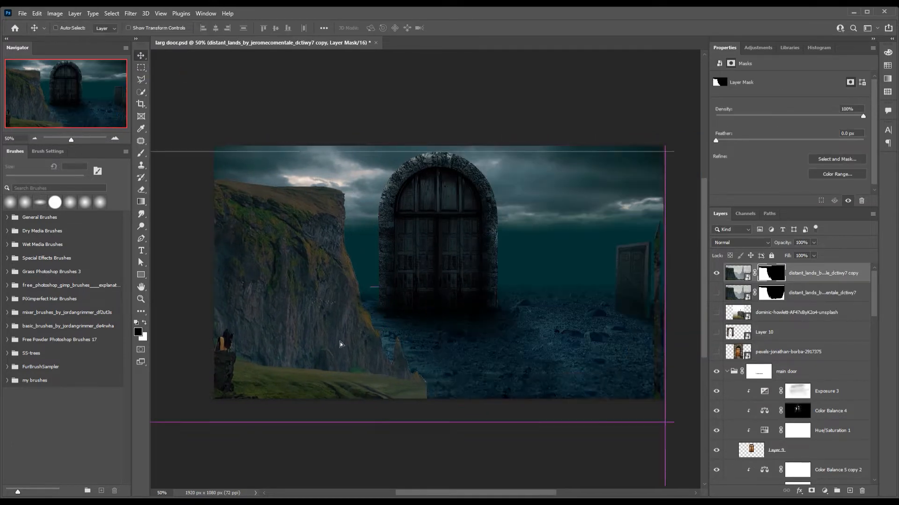
{"action": "key", "text": "ctrl+t"}
{"action": "left_click_drag", "start_coordinate": [674, 426], "coordinate": [676, 403]}
{"action": "left_click_drag", "start_coordinate": [385, 393], "coordinate": [340, 383]}
{"action": "key", "text": "Return"}
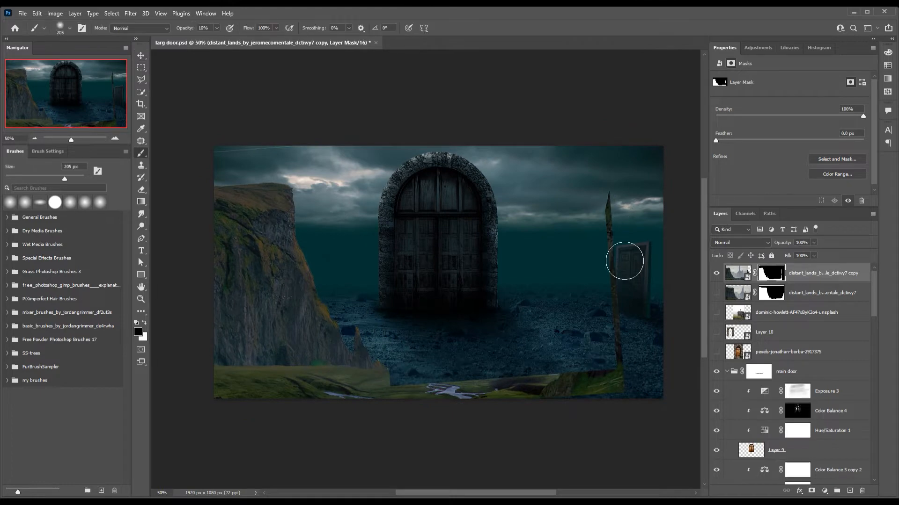
Paint the landscape copy's mask to reveal the foreground grass, then soften its upper edges with a 77 px brush
{"action": "key", "text": "x"}
{"action": "left_click_drag", "start_coordinate": [403, 391], "coordinate": [483, 409]}
{"action": "key", "text": "x"}
{"action": "key", "text": "["}
{"action": "key", "text": "["}
{"action": "key", "text": "["}
{"action": "key", "text": "["}
{"action": "key", "text": "["}
{"action": "key", "text": "["}
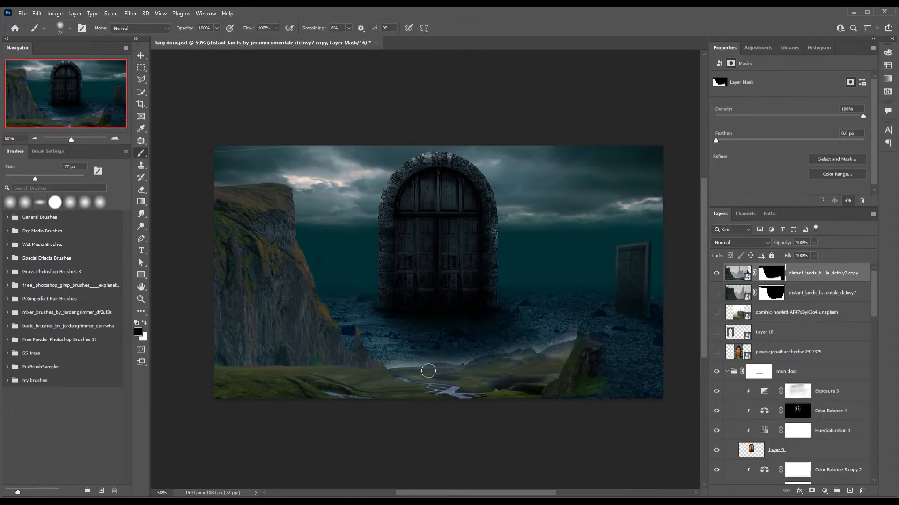
{"action": "scroll", "coordinate": [427, 372], "scroll_direction": "up", "scroll_amount": 6}
{"action": "mouse_move", "coordinate": [379, 364]}
{"action": "left_mouse_down"}
{"action": "mouse_move", "coordinate": [348, 367]}
{"action": "mouse_move", "coordinate": [538, 351]}
{"action": "left_mouse_up"}
{"action": "left_click_drag", "start_coordinate": [594, 351], "coordinate": [555, 345]}
Enlarge the landscape copy to about 116% width and 123% height, tilt it about 2°, and place its cliff in the lower-left foreground
{"action": "scroll", "coordinate": [556, 345], "scroll_direction": "down", "scroll_amount": 8}
{"action": "key", "text": "ctrl+t"}
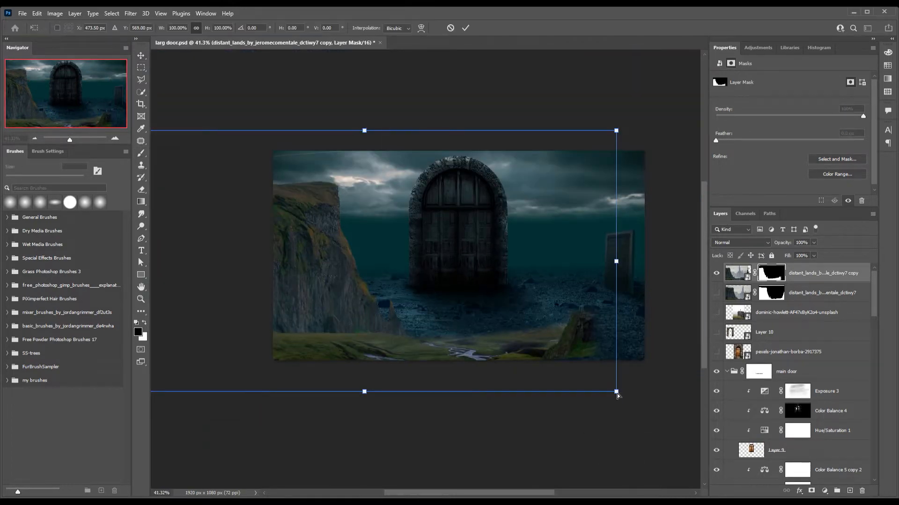
{"action": "left_click_drag", "start_coordinate": [617, 392], "coordinate": [696, 408]}
{"action": "left_click_drag", "start_coordinate": [616, 131], "coordinate": [691, 102]}
{"action": "scroll", "coordinate": [426, 189], "scroll_direction": "down", "scroll_amount": 5}
{"action": "left_click_drag", "start_coordinate": [231, 152], "coordinate": [237, 116]}
{"action": "scroll", "coordinate": [422, 262], "scroll_direction": "up", "scroll_amount": 4}
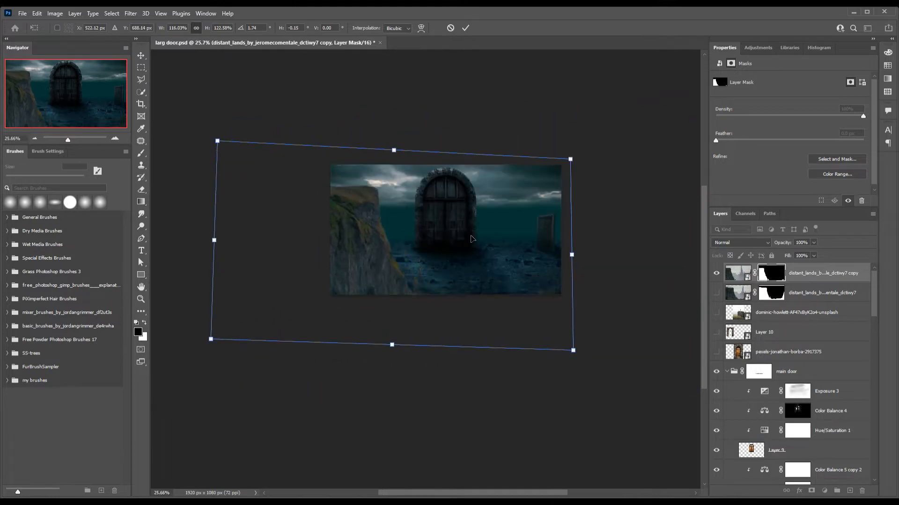
{"action": "key", "text": "Return"}
{"action": "scroll", "coordinate": [454, 362], "scroll_direction": "down", "scroll_amount": 3}
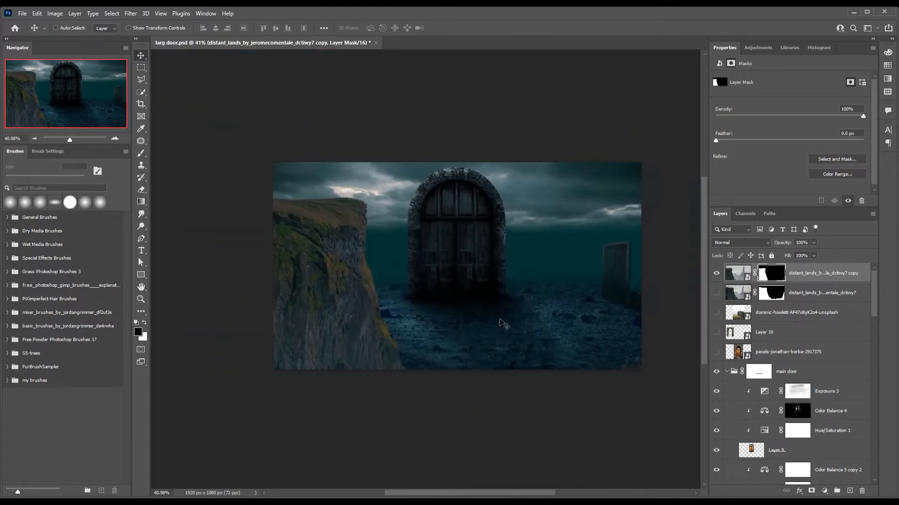
{"action": "scroll", "coordinate": [407, 323], "scroll_direction": "up", "scroll_amount": 3}
{"action": "scroll", "coordinate": [450, 226], "scroll_direction": "down", "scroll_amount": 3}
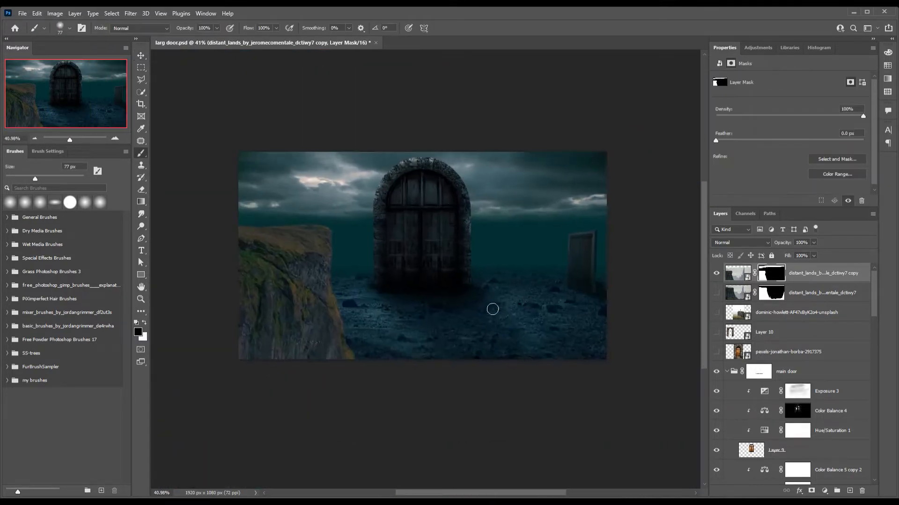
Show the original landscape layer and mask out its left cliff and grassy ground with a Polygonal Lasso selection, keeping only the right cliff
{"action": "left_click", "coordinate": [716, 292]}
{"action": "left_click", "coordinate": [819, 293]}
{"action": "key", "text": "l"}
{"action": "scroll", "coordinate": [573, 319], "scroll_direction": "up", "scroll_amount": 3}
{"action": "left_click", "coordinate": [599, 196]}
{"action": "left_click", "coordinate": [543, 393]}
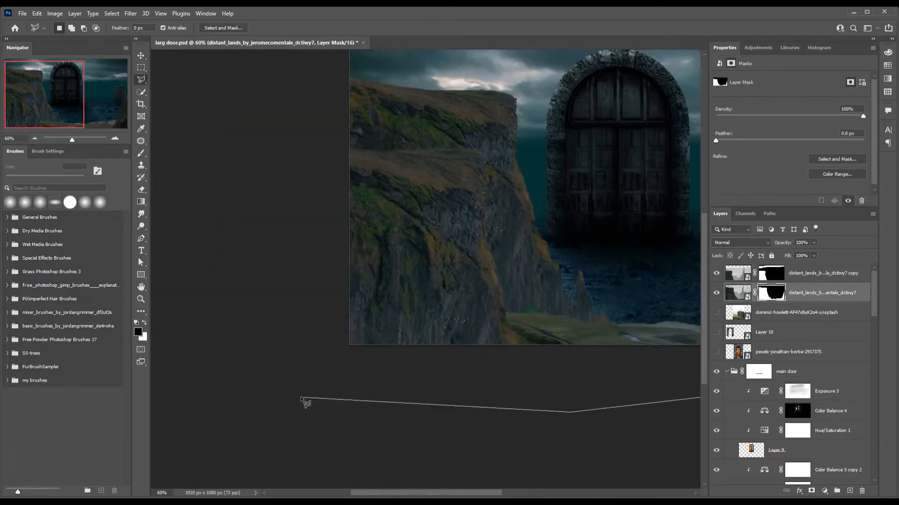
{"action": "scroll", "coordinate": [421, 281], "scroll_direction": "down", "scroll_amount": 2}
{"action": "left_click", "coordinate": [599, 197]}
{"action": "key", "text": "alt+BackSpace"}
{"action": "key", "text": "ctrl+d"}
{"action": "key", "text": "v"}
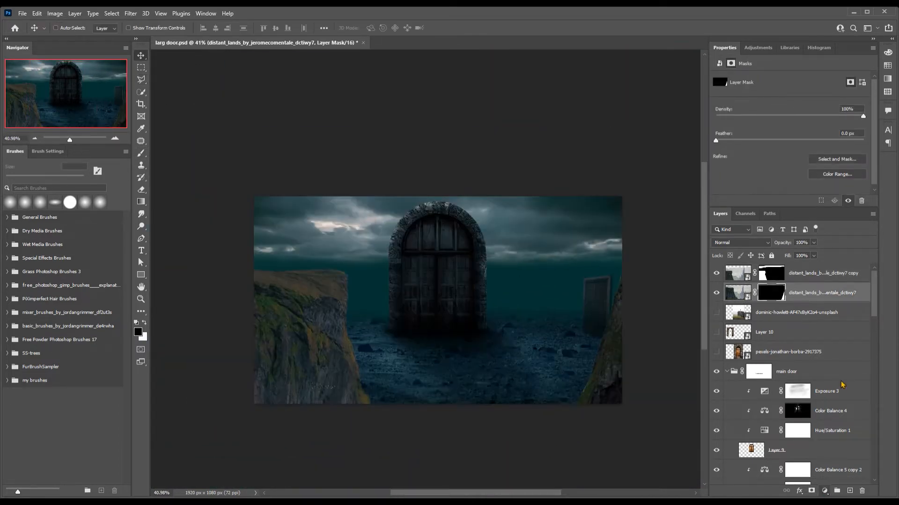
Clip Exposure −2.87 and Color Balance (cyan −25, blue +27) adjustments to the right cliff and copy both to the left cliff
{"action": "left_click", "coordinate": [807, 200]}
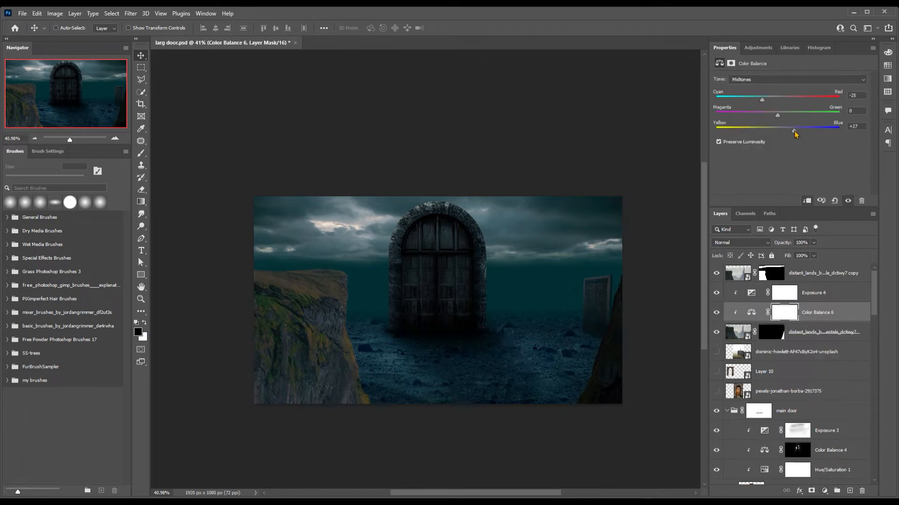
{"action": "left_click", "coordinate": [814, 313], "text": "shift"}
{"action": "left_click_drag", "start_coordinate": [814, 312], "coordinate": [821, 289]}
Clip a colorized Hue/Saturation adjustment to the left cliff with hue 196, saturation 43 and lightness +59
{"action": "key", "text": "ctrl+u"}
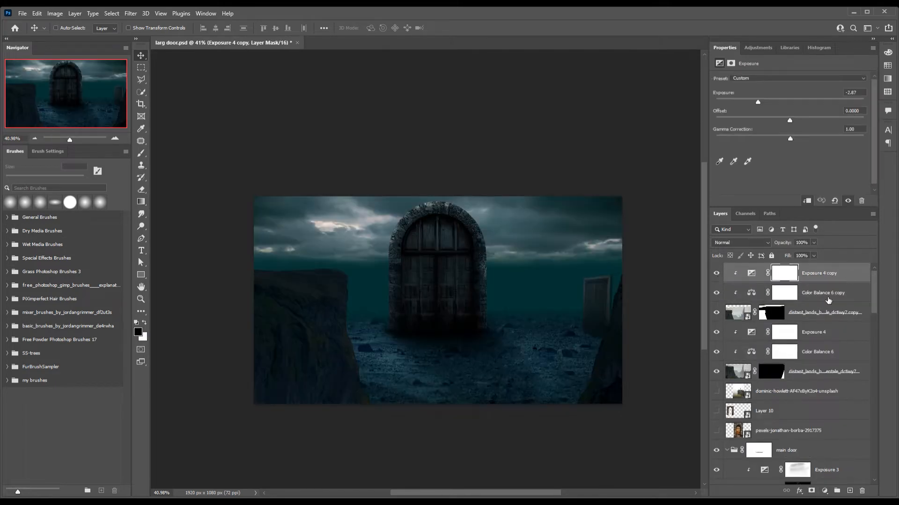
{"action": "left_click", "coordinate": [762, 163]}
{"action": "left_click_drag", "start_coordinate": [813, 150], "coordinate": [833, 151]}
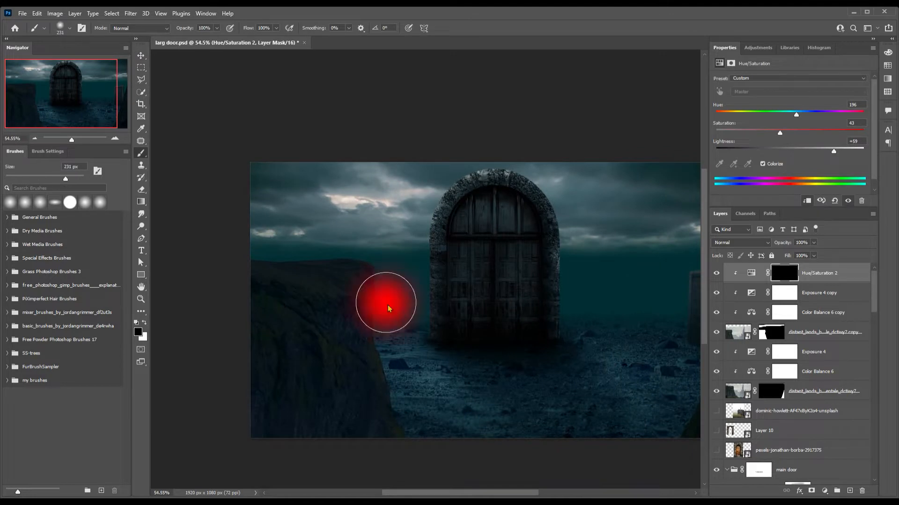
Paint a pale highlight along the left cliff's top edge on the Hue/Saturation mask at 10% brush opacity
{"action": "scroll", "coordinate": [261, 260], "scroll_direction": "up", "scroll_amount": 5}
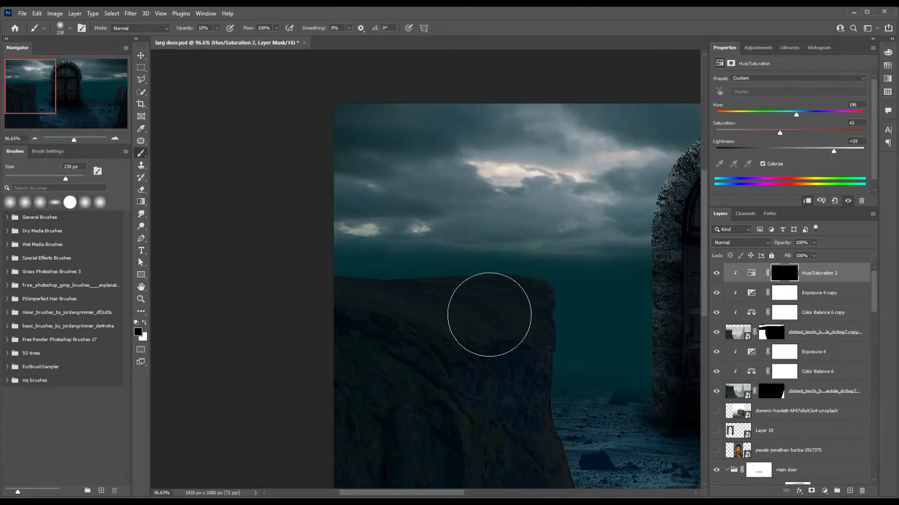
{"action": "key", "text": "x"}
{"action": "key", "text": "1"}
{"action": "scroll", "coordinate": [531, 267], "scroll_direction": "up", "scroll_amount": 1}
{"action": "key", "text": "x"}
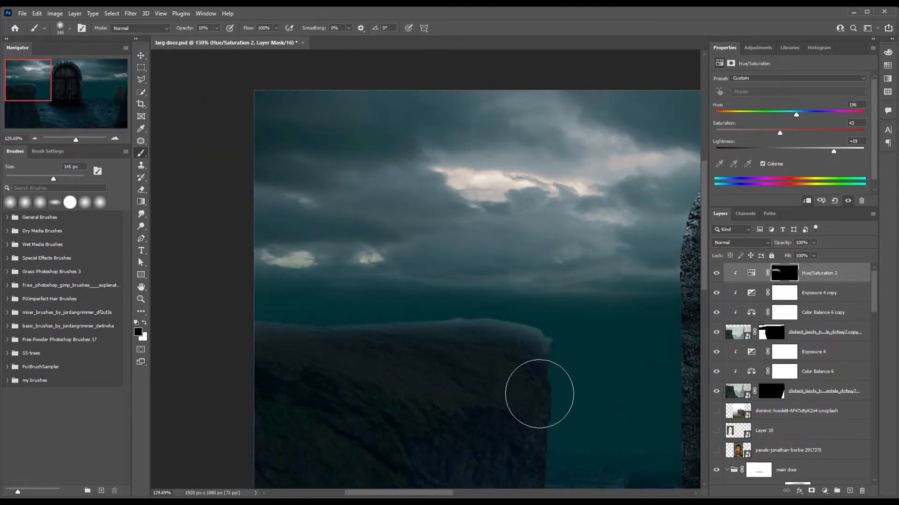
{"action": "scroll", "coordinate": [345, 392], "scroll_direction": "down", "scroll_amount": 3}
Shift the left cliff's Color Balance midtones toward cyan, to about −60
{"action": "key", "text": "v"}
{"action": "left_click", "coordinate": [809, 333]}
{"action": "left_click", "coordinate": [751, 312]}
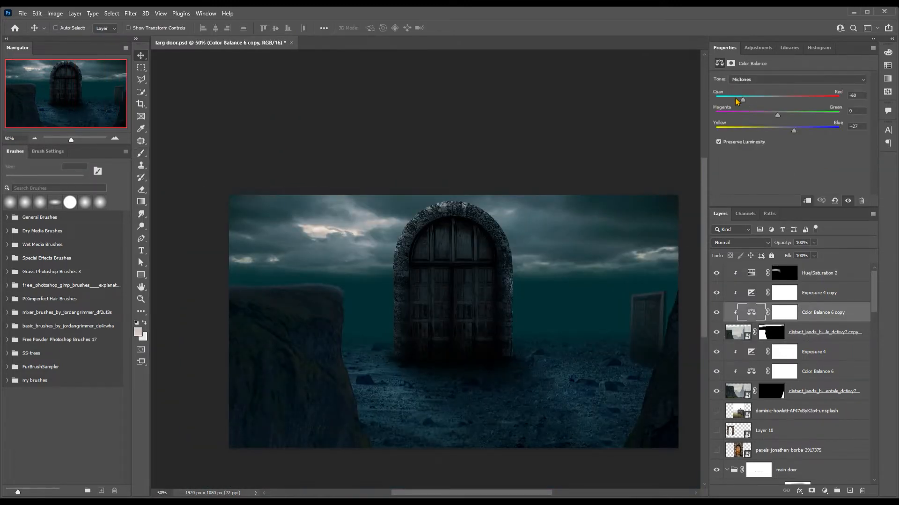
Trim the uneven right edge of the left cliff on its layer mask with a Polygonal Lasso selection
{"action": "scroll", "coordinate": [461, 357], "scroll_direction": "up", "scroll_amount": 6}
{"action": "key", "text": "alt+bracketleft"}
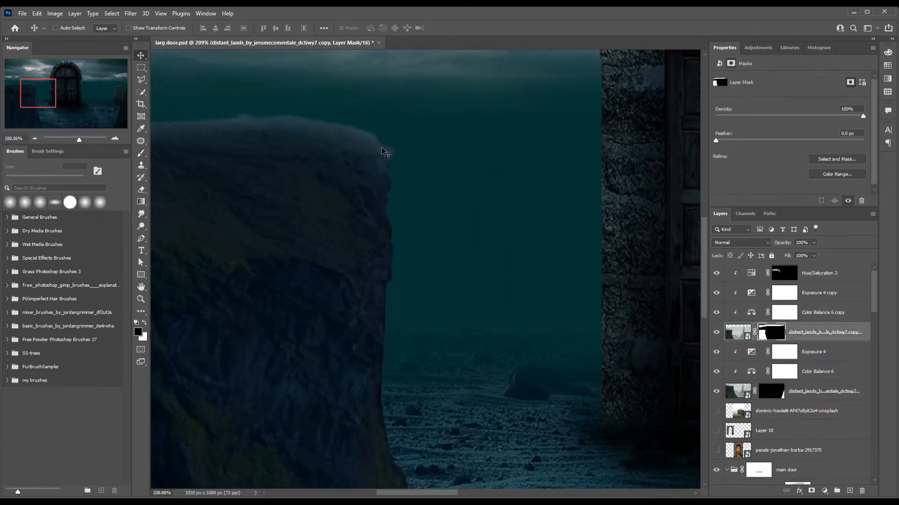
{"action": "mouse_move", "coordinate": [390, 457]}
{"action": "left_mouse_down"}
{"action": "mouse_move", "coordinate": [349, 328]}
{"action": "mouse_move", "coordinate": [346, 342]}
{"action": "mouse_move", "coordinate": [350, 242]}
{"action": "left_mouse_up"}
{"action": "key", "text": "Delete"}
{"action": "key", "text": "ctrl+d"}
{"action": "key", "text": "ctrl+0"}
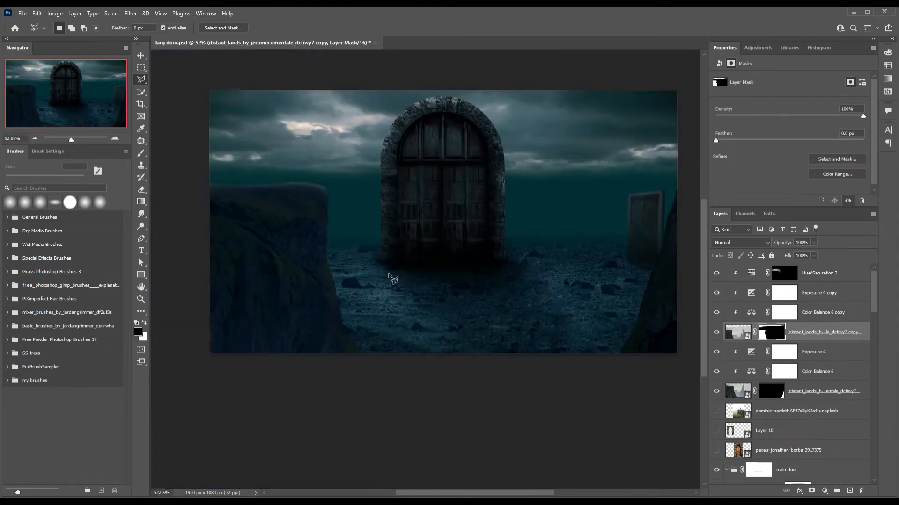
Invert the mask of the left cliff's Exposure adjustment and paint the darkening back with a 426 px brush at 10% opacity
{"action": "key", "text": "v"}
{"action": "key", "text": "alt+bracketright"}
{"action": "key", "text": "ctrl+i"}
{"action": "key", "text": "ctrl+i"}
{"action": "key", "text": "ctrl+i"}
{"action": "key", "text": "b"}
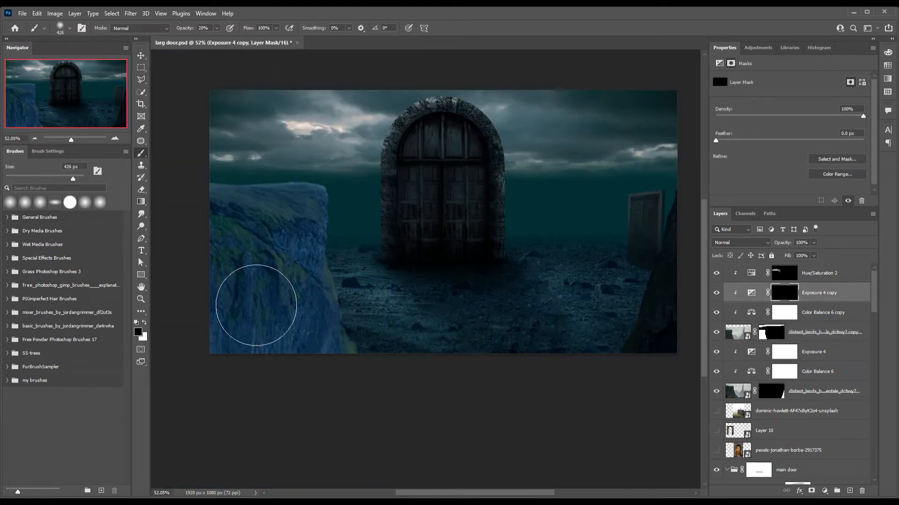
{"action": "key", "text": "1"}
{"action": "mouse_move", "coordinate": [361, 290]}
{"action": "left_mouse_down"}
{"action": "mouse_move", "coordinate": [245, 246]}
{"action": "mouse_move", "coordinate": [280, 425]}
{"action": "left_mouse_up"}
{"action": "mouse_move", "coordinate": [279, 244]}
{"action": "left_mouse_down"}
{"action": "mouse_move", "coordinate": [338, 313]}
{"action": "mouse_move", "coordinate": [304, 352]}
{"action": "left_mouse_up"}
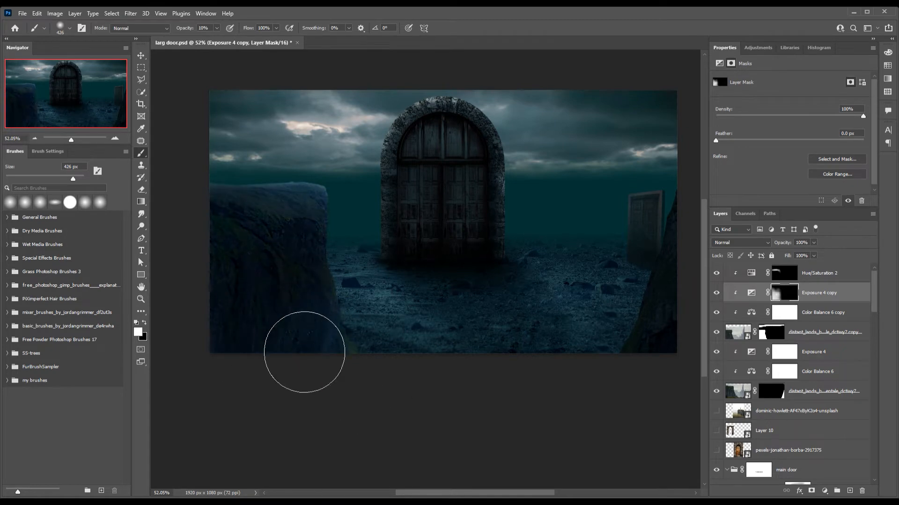
Narrow the left cliff together with its clipped adjustments to about 90% width
{"action": "scroll", "coordinate": [248, 351], "scroll_direction": "down", "scroll_amount": 1}
{"action": "key", "text": "v"}
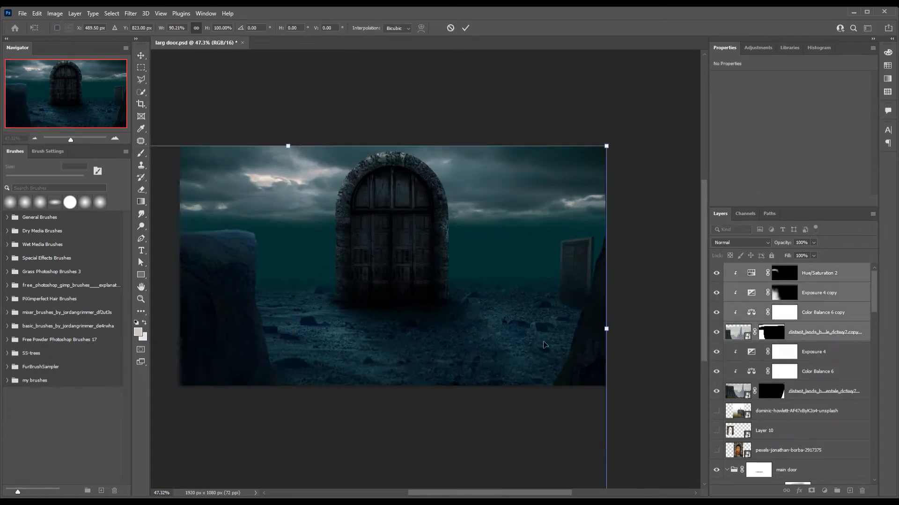
Show the clifftop hiker photo, select the standing man and mask out everything around him
{"action": "scroll", "coordinate": [415, 367], "scroll_direction": "up", "scroll_amount": 2}
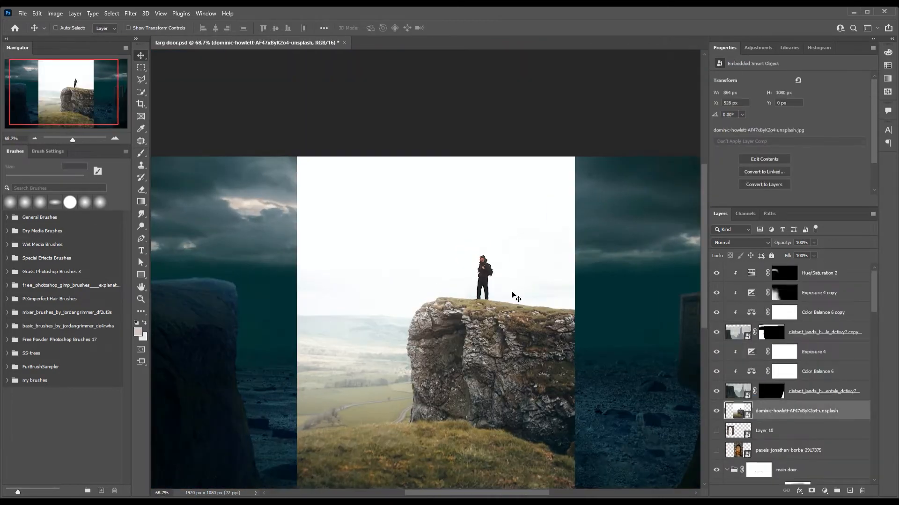
{"action": "scroll", "coordinate": [515, 296], "scroll_direction": "down", "scroll_amount": 1}
{"action": "key", "text": "w"}
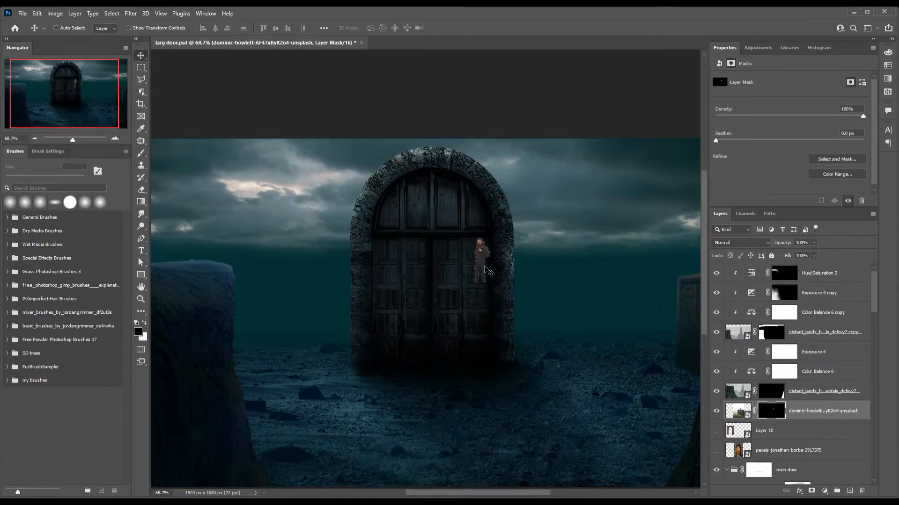
Flip the man horizontally, scale him down and stand him on top of the left cliff
{"action": "key", "text": "ctrl+t"}
{"action": "left_click_drag", "start_coordinate": [382, 263], "coordinate": [323, 259]}
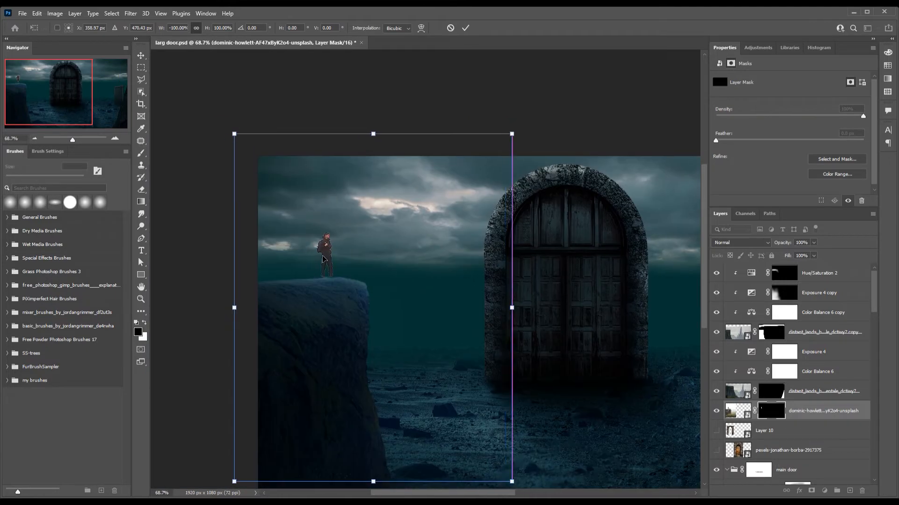
{"action": "left_click_drag", "start_coordinate": [234, 134], "coordinate": [275, 181]}
{"action": "key", "text": "Return"}
Clip an Exposure adjustment of −2.35 and a Color Balance adjustment to the man to match the dark blue scene
{"action": "scroll", "coordinate": [327, 253], "scroll_direction": "up", "scroll_amount": 5}
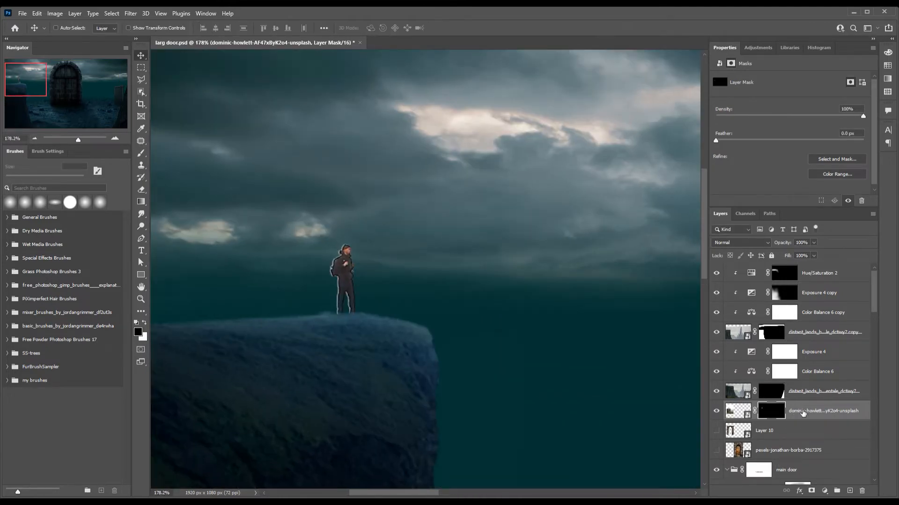
{"action": "left_click", "coordinate": [824, 490]}
{"action": "left_click", "coordinate": [842, 355]}
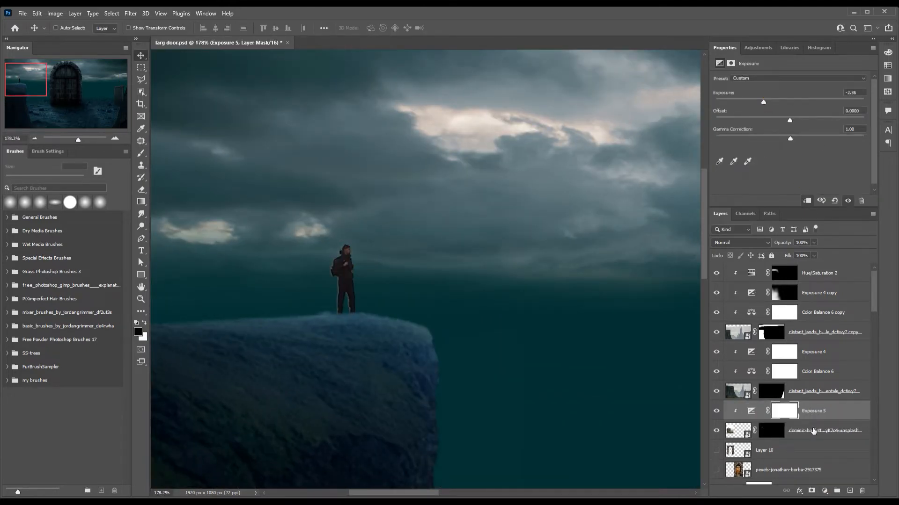
{"action": "left_click", "coordinate": [813, 431]}
{"action": "left_click", "coordinate": [825, 490]}
{"action": "left_click", "coordinate": [842, 391]}
{"action": "left_click", "coordinate": [824, 450]}
{"action": "left_click", "coordinate": [817, 411]}
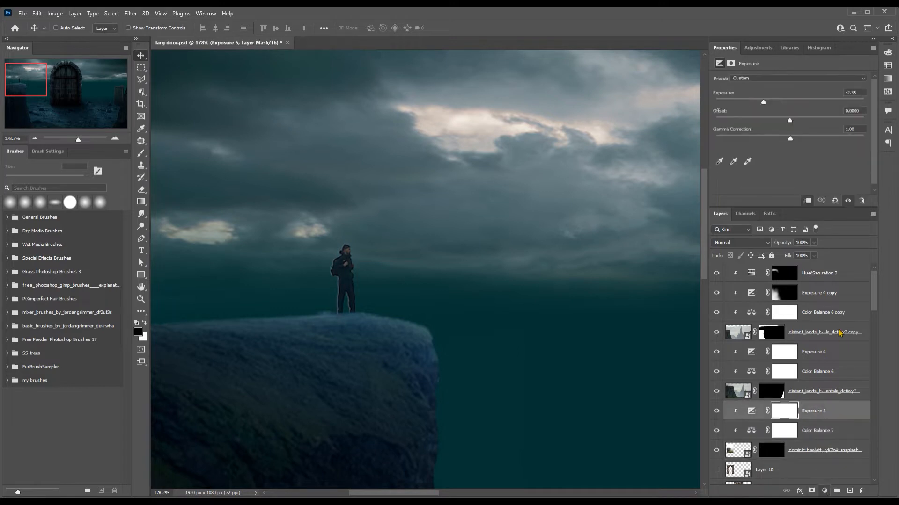
Clip a dark blue Color Fill with an inverted mask to the man and paint haze over him at 10% brush opacity
{"action": "left_click", "coordinate": [824, 490]}
{"action": "key", "text": "ctrl+i"}
{"action": "key", "text": "ctrl+alt+g"}
{"action": "key", "text": "b"}
{"action": "scroll", "coordinate": [328, 272], "scroll_direction": "up", "scroll_amount": 3}
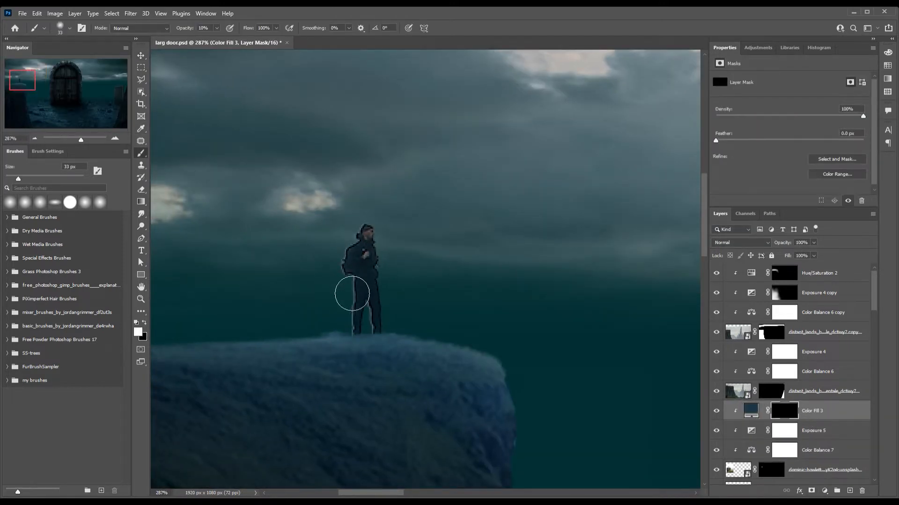
{"action": "key", "text": "ctrl+0"}
{"action": "key", "text": "v"}
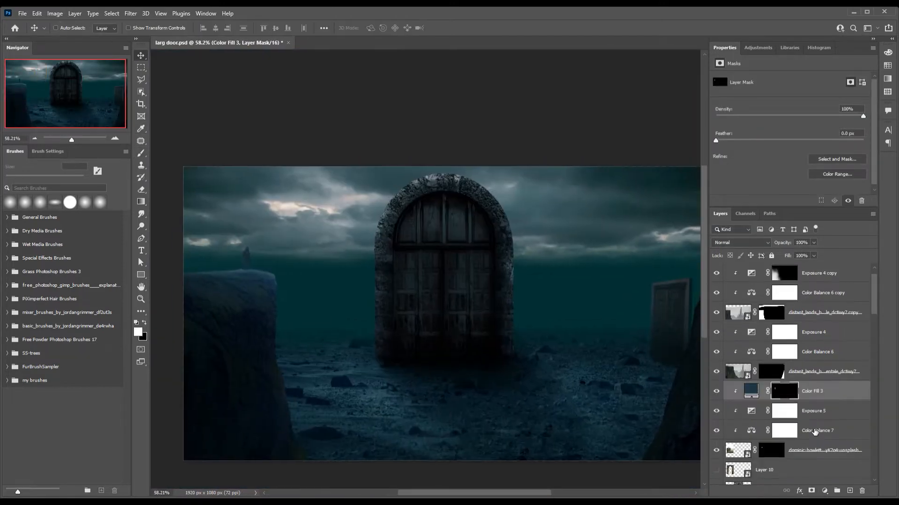
Clip a dark teal Color Fill above the left cliff's adjustments and invert its mask
{"action": "left_click", "coordinate": [824, 273]}
{"action": "left_click", "coordinate": [825, 491]}
{"action": "left_click", "coordinate": [812, 283]}
{"action": "key", "text": "ctrl+alt+g"}
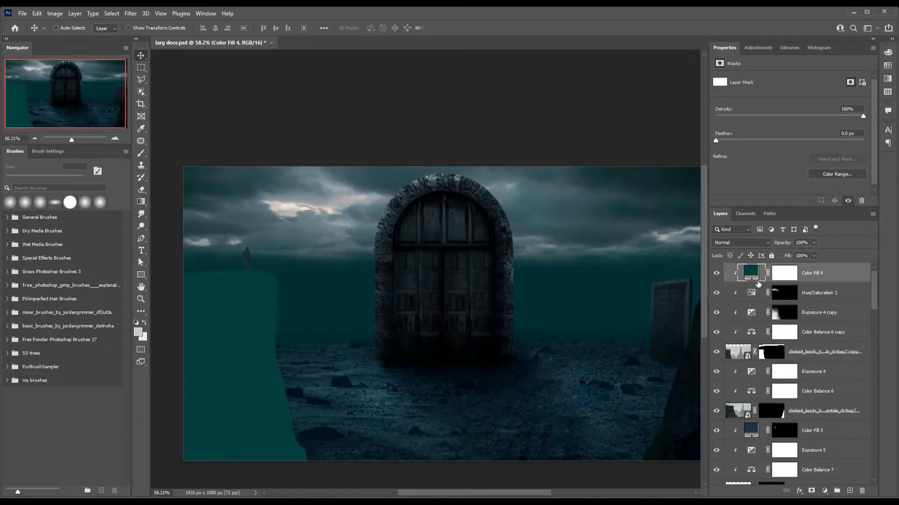
{"action": "key", "text": "Return"}
{"action": "key", "text": "ctrl+i"}
Paint teal haze over the left cliff on the Color Fill mask with a 342 px brush at 10% opacity
{"action": "key", "text": "b"}
{"action": "scroll", "coordinate": [421, 281], "scroll_direction": "down", "scroll_amount": 5}
{"action": "scroll", "coordinate": [421, 281], "scroll_direction": "left", "scroll_amount": 2}
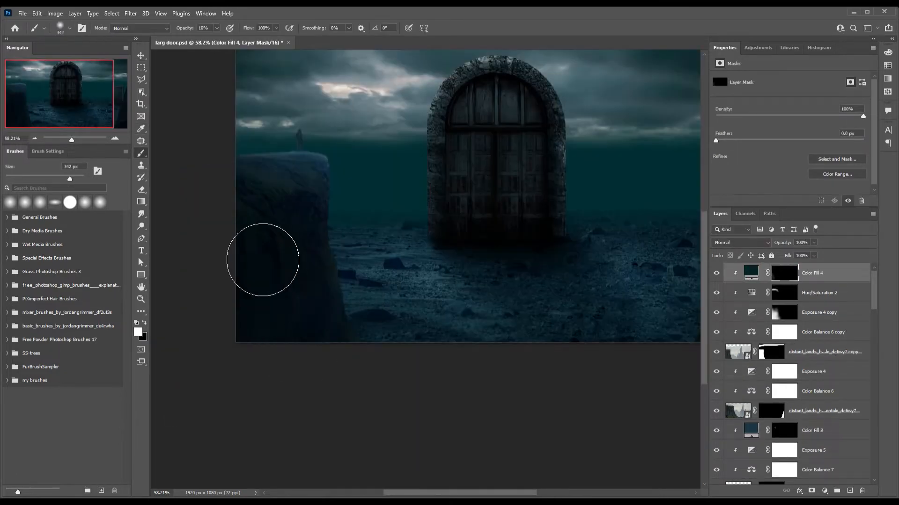
{"action": "scroll", "coordinate": [367, 183], "scroll_direction": "down", "scroll_amount": 3}
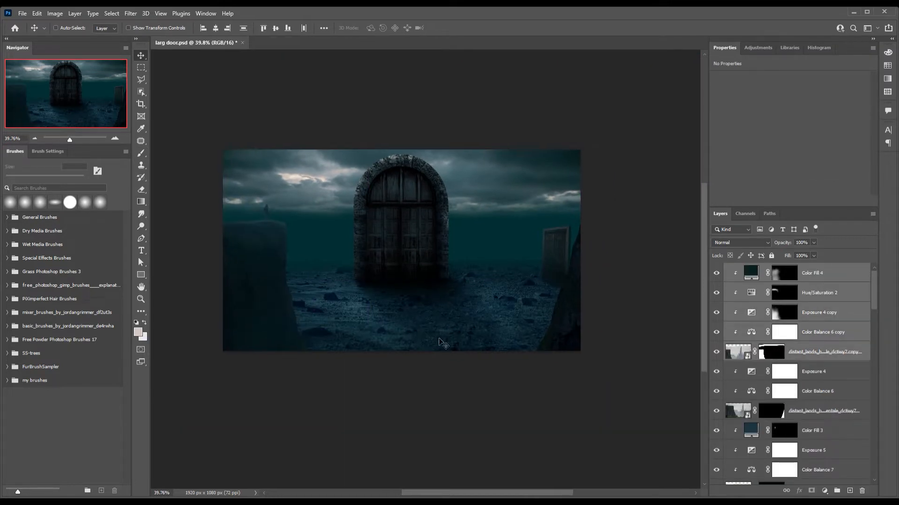
Add a bright cyan Color Fill layer above all other layers and invert its mask
{"action": "scroll", "coordinate": [817, 392], "scroll_direction": "down", "scroll_amount": 3}
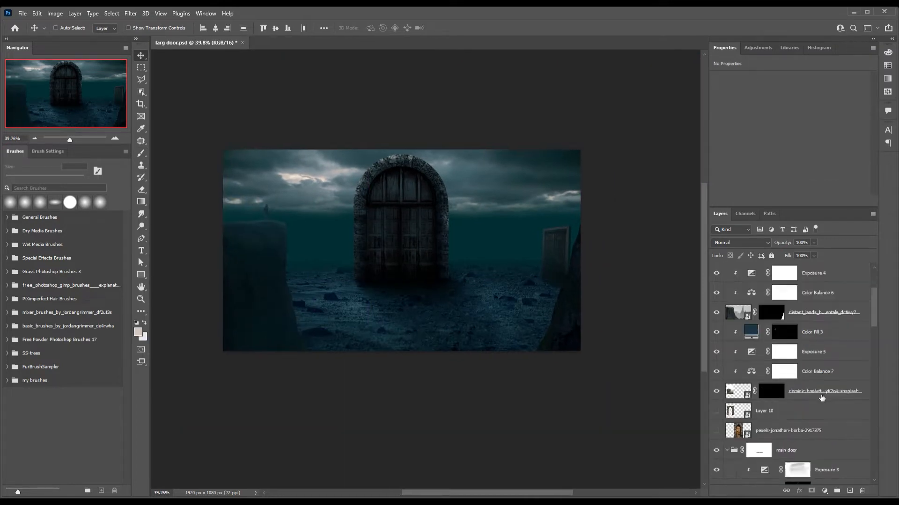
{"action": "scroll", "coordinate": [817, 392], "scroll_direction": "up", "scroll_amount": 5}
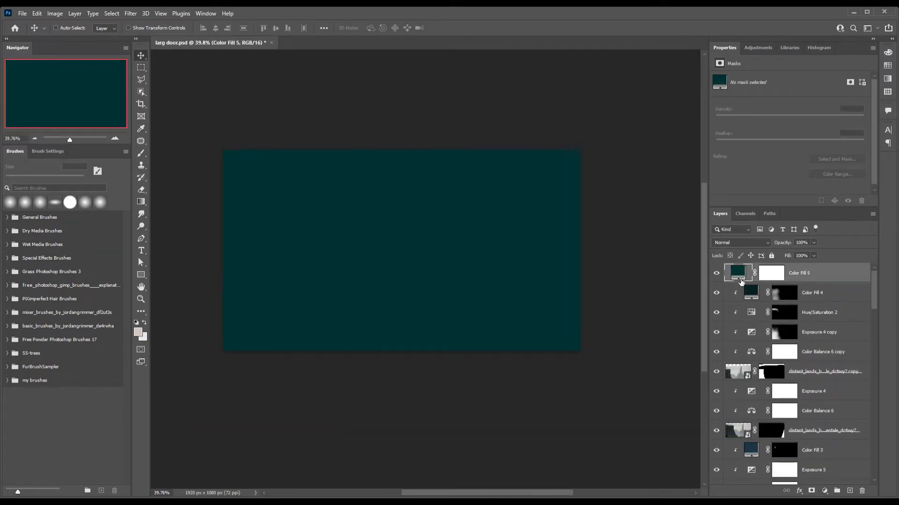
{"action": "left_click", "coordinate": [772, 277]}
{"action": "key", "text": "ctrl+i"}
{"action": "key", "text": "b"}
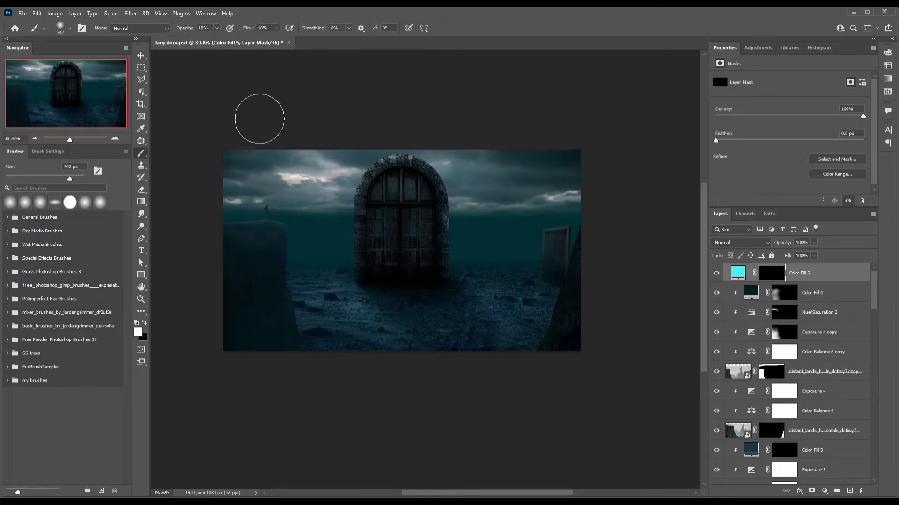
Paint cyan haze over the left cliff and lower ground on the fill's mask with a 342 px brush at 10% opacity
{"action": "key", "text": "x"}
{"action": "mouse_move", "coordinate": [231, 324]}
{"action": "left_mouse_down"}
{"action": "mouse_move", "coordinate": [180, 345]}
{"action": "mouse_move", "coordinate": [347, 295]}
{"action": "left_mouse_up"}
{"action": "left_click_drag", "start_coordinate": [252, 281], "coordinate": [330, 319]}
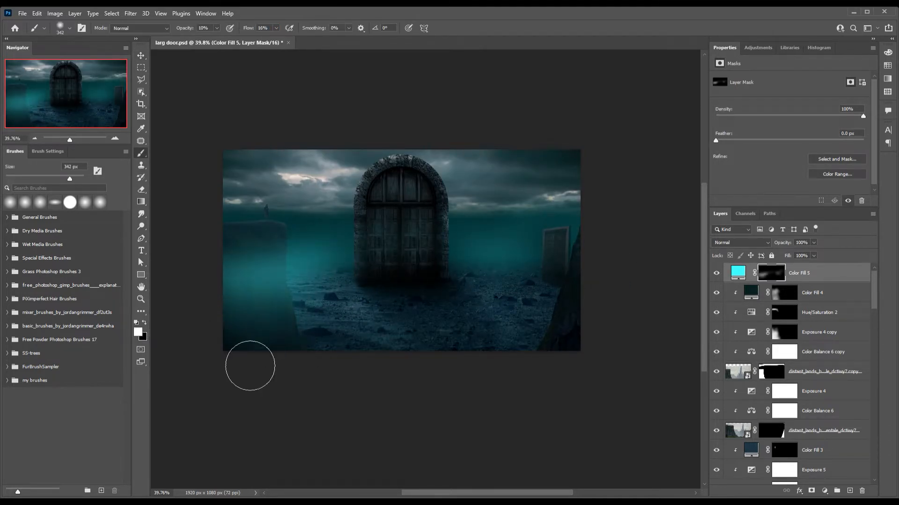
{"action": "key", "text": "ctrl+a"}
{"action": "mouse_move", "coordinate": [250, 366]}
{"action": "left_mouse_down"}
{"action": "mouse_move", "coordinate": [257, 373]}
{"action": "mouse_move", "coordinate": [511, 301]}
{"action": "mouse_move", "coordinate": [613, 341]}
{"action": "mouse_move", "coordinate": [241, 316]}
{"action": "left_mouse_up"}
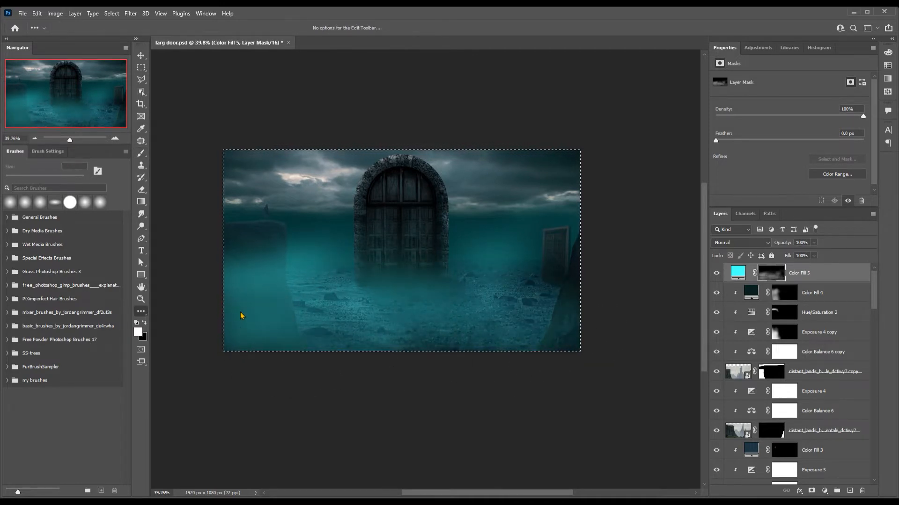
{"action": "key", "text": "ctrl+d"}
{"action": "key", "text": "b"}
Extend the cyan haze across the sky and right side, and even it out over the ground on the fill's mask
{"action": "scroll", "coordinate": [295, 349], "scroll_direction": "left", "scroll_amount": 2}
{"action": "scroll", "coordinate": [491, 345], "scroll_direction": "right", "scroll_amount": 3}
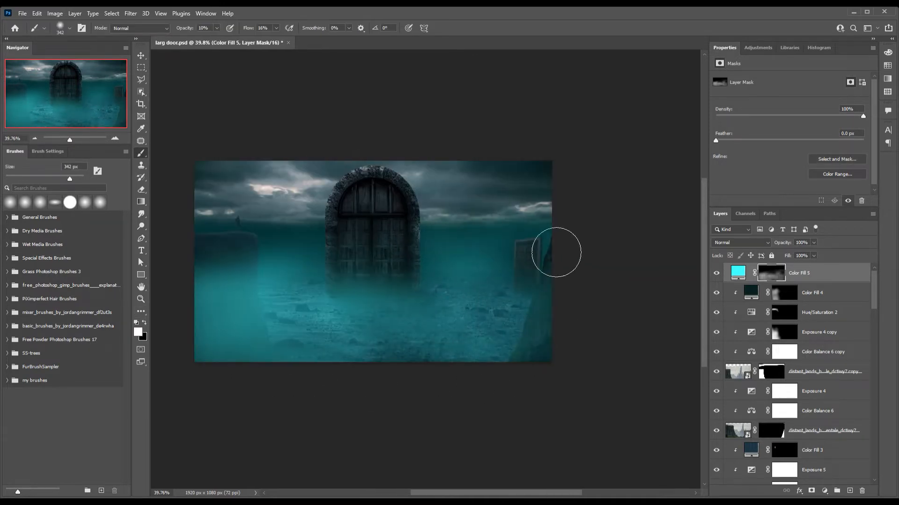
{"action": "mouse_move", "coordinate": [556, 253]}
{"action": "left_mouse_down"}
{"action": "mouse_move", "coordinate": [542, 223]}
{"action": "mouse_move", "coordinate": [305, 227]}
{"action": "mouse_move", "coordinate": [353, 321]}
{"action": "left_mouse_up"}
{"action": "scroll", "coordinate": [353, 322], "scroll_direction": "down", "scroll_amount": 1}
{"action": "scroll", "coordinate": [353, 322], "scroll_direction": "left", "scroll_amount": 1}
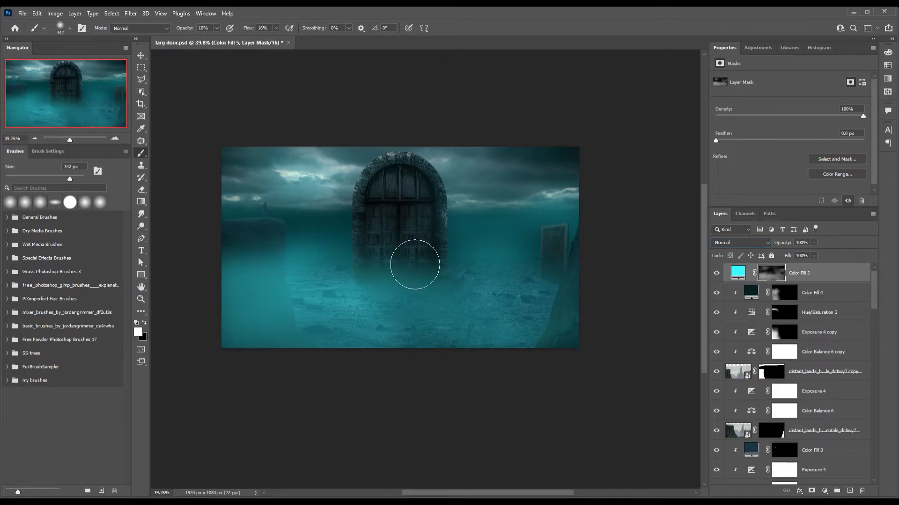
{"action": "left_click_drag", "start_coordinate": [220, 267], "coordinate": [247, 279]}
{"action": "key", "text": "x"}
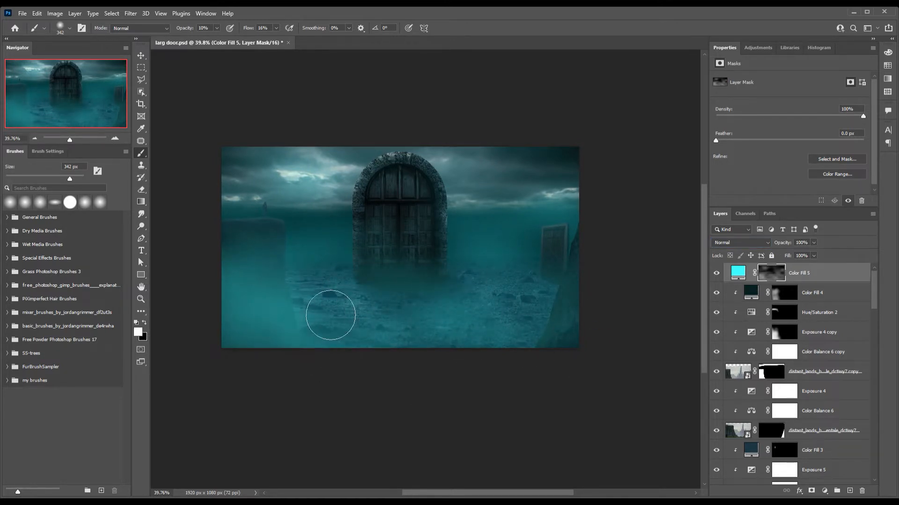
Place the blue sky photo on top, copy its bright clouds to a new layer and hide the photo
{"action": "key", "text": "v"}
{"action": "scroll", "coordinate": [427, 353], "scroll_direction": "up", "scroll_amount": 2}
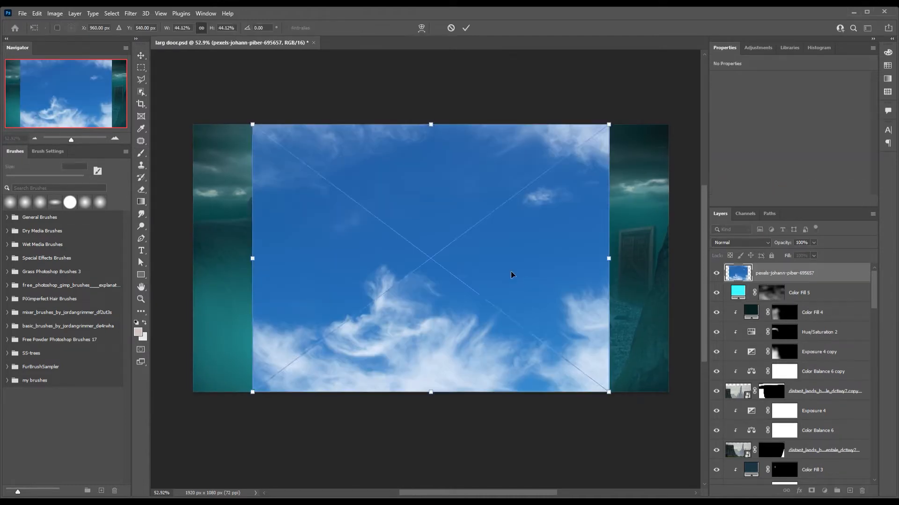
{"action": "key", "text": "Return"}
{"action": "key", "text": "ctrl+alt+2"}
{"action": "key", "text": "ctrl+j"}
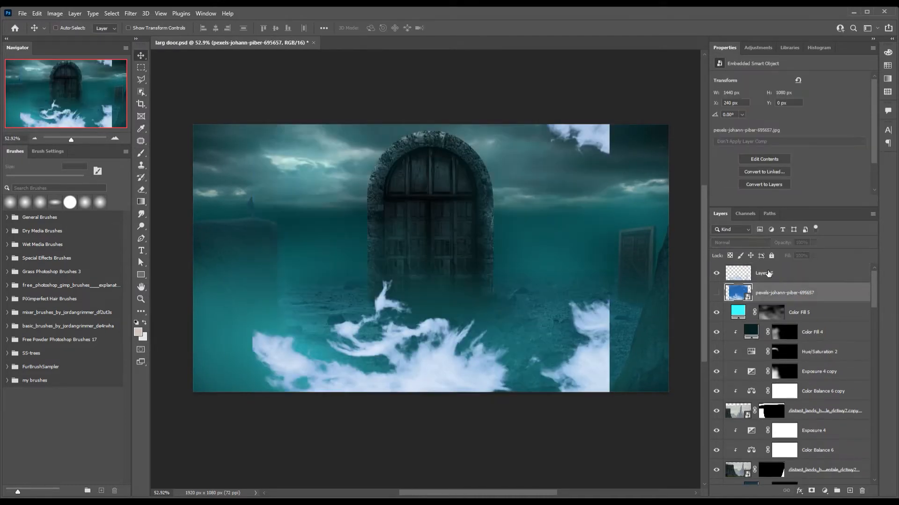
{"action": "left_click", "coordinate": [767, 273]}
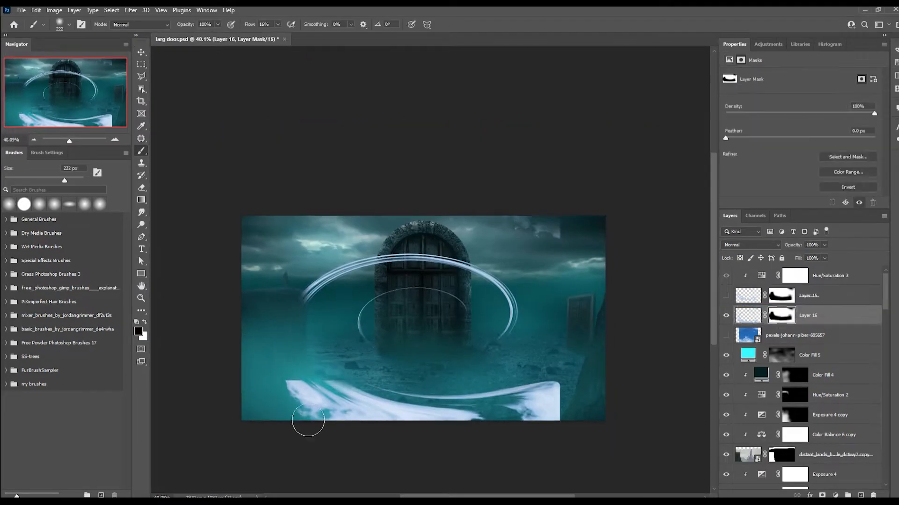
Show the Layer 15 ring with its gold Hue/Saturation adjustment and delete the duplicate white ring layer, Layer 16
{"action": "mouse_move", "coordinate": [308, 420]}
{"action": "left_mouse_down"}
{"action": "mouse_move", "coordinate": [528, 433]}
{"action": "mouse_move", "coordinate": [526, 401]}
{"action": "left_mouse_up"}
{"action": "key", "text": "v"}
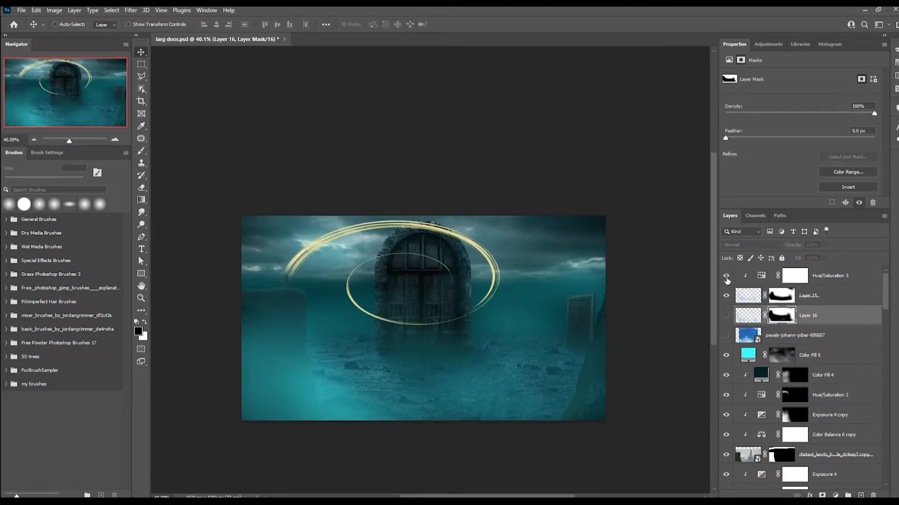
{"action": "left_click_drag", "start_coordinate": [726, 276], "coordinate": [726, 316]}
{"action": "key", "text": "Delete"}
{"action": "left_click", "coordinate": [726, 276]}
{"action": "left_click", "coordinate": [762, 275]}
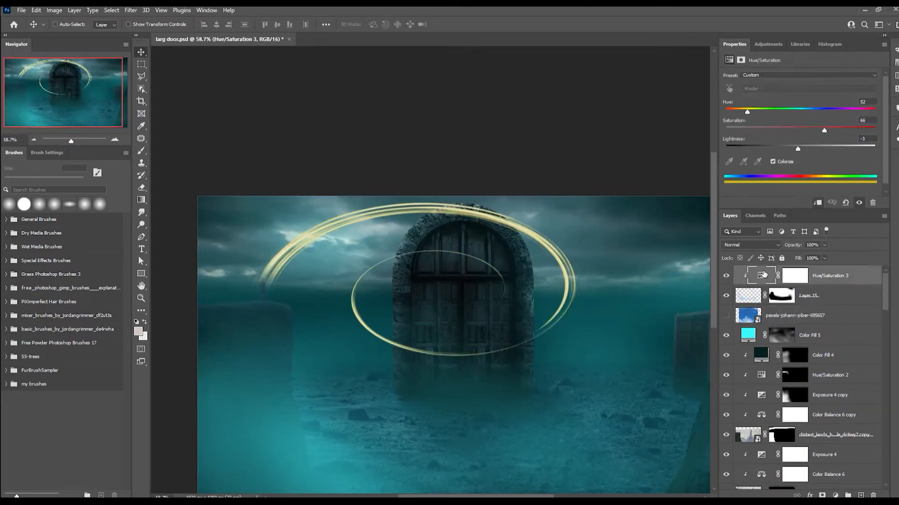
Copy the bright clouds from the hidden blue sky photo onto a new layer below the gold ring
{"action": "scroll", "coordinate": [554, 345], "scroll_direction": "down", "scroll_amount": 2}
{"action": "scroll", "coordinate": [553, 345], "scroll_direction": "up", "scroll_amount": 1}
{"action": "left_click", "coordinate": [796, 315]}
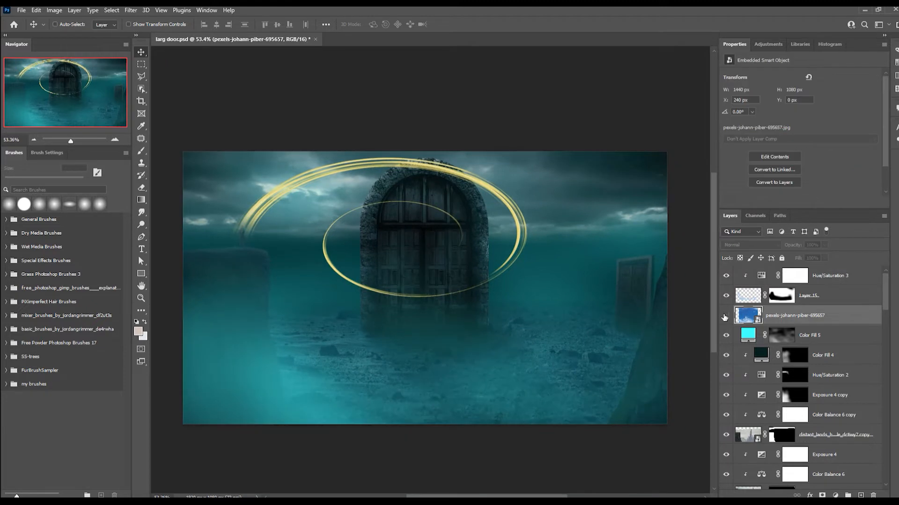
{"action": "left_click", "coordinate": [726, 315]}
{"action": "key", "text": "ctrl+z"}
{"action": "key", "text": "ctrl+z"}
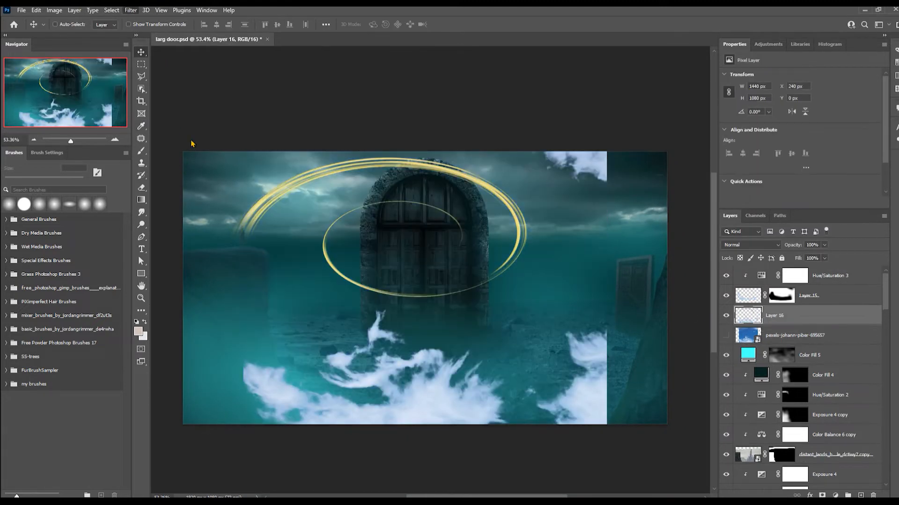
Blur the copied clouds horizontally into streaks of mist and position them over the ground at the door's base
{"action": "key", "text": "ctrl+z"}
{"action": "key", "text": "ctrl+z"}
{"action": "key", "text": "ctrl+z"}
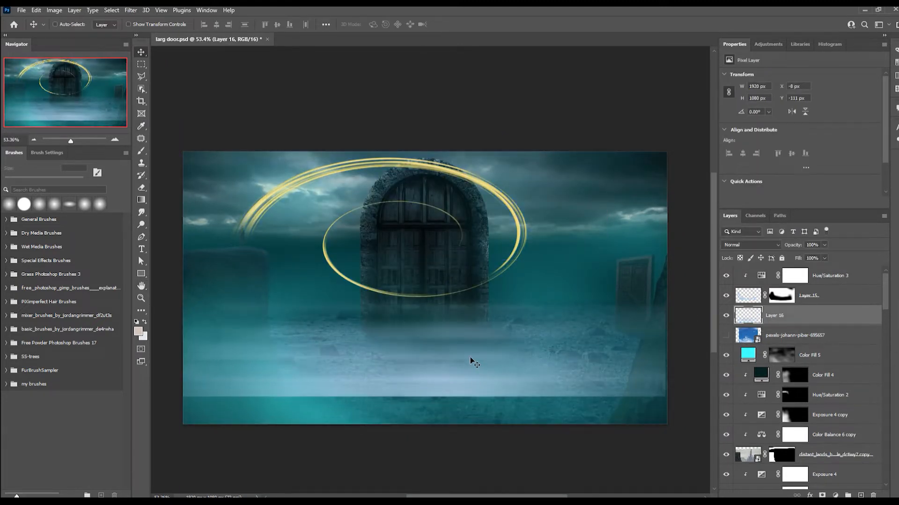
Duplicate the ring's Hue/Saturation adjustment above the mist layer, clip it to the mist and tint it teal
{"action": "left_click_drag", "start_coordinate": [824, 281], "coordinate": [817, 309]}
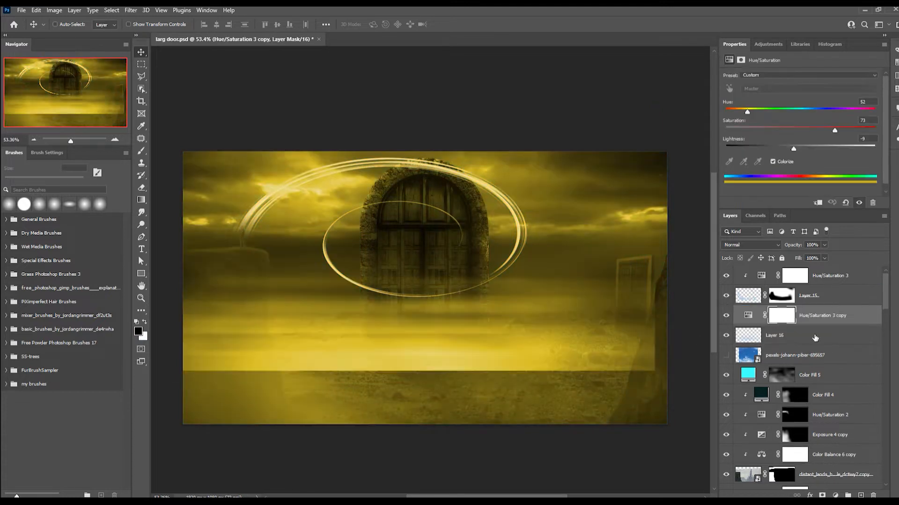
{"action": "key", "text": "ctrl+alt+g"}
{"action": "left_click", "coordinate": [795, 335]}
Add a mask to the mist layer and paint black over its left side and lower-left edge with a 222 px brush
{"action": "left_click", "coordinate": [822, 495]}
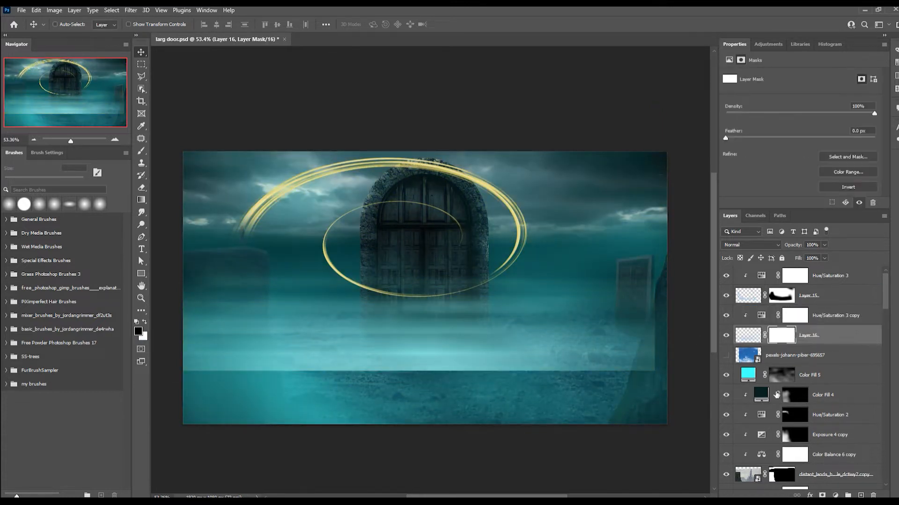
{"action": "key", "text": "b"}
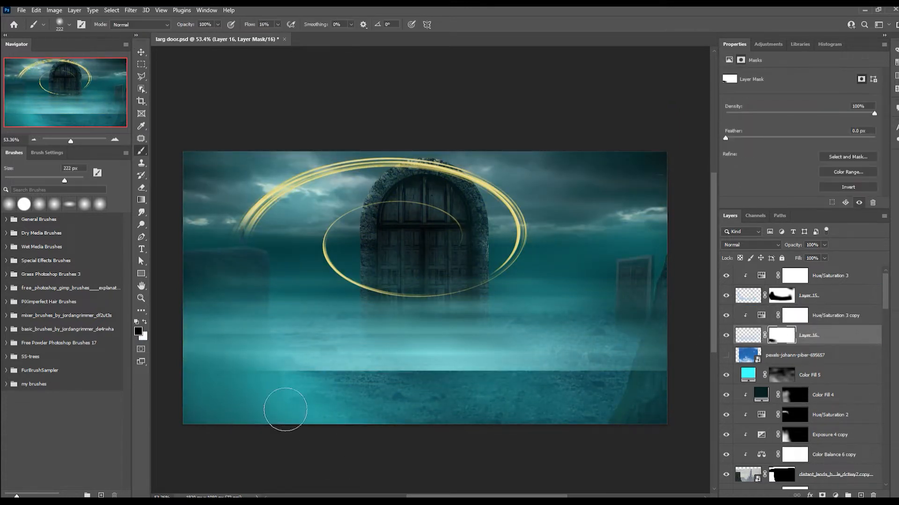
{"action": "scroll", "coordinate": [285, 410], "scroll_direction": "up", "scroll_amount": 1}
{"action": "mouse_move", "coordinate": [363, 375]}
{"action": "left_mouse_down"}
{"action": "mouse_move", "coordinate": [410, 362]}
{"action": "mouse_move", "coordinate": [371, 354]}
{"action": "mouse_move", "coordinate": [408, 393]}
{"action": "mouse_move", "coordinate": [434, 325]}
{"action": "mouse_move", "coordinate": [451, 404]}
{"action": "left_mouse_up"}
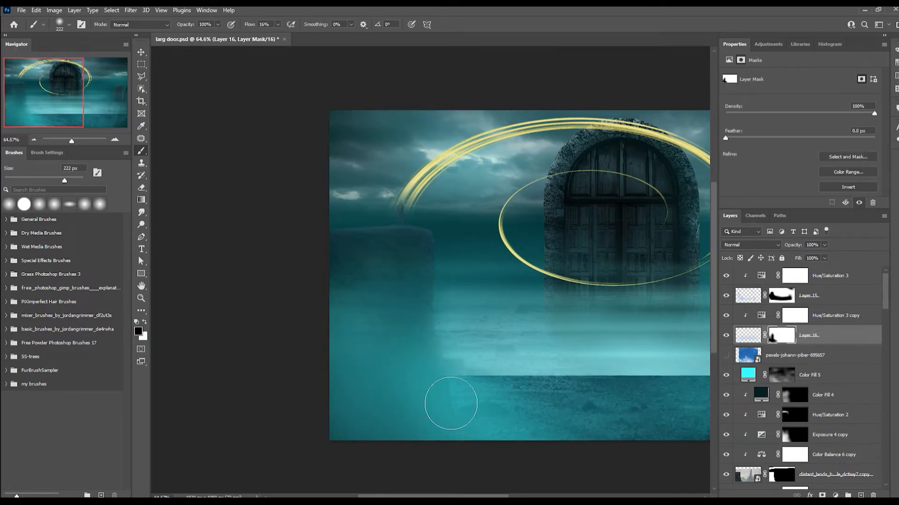
{"action": "scroll", "coordinate": [450, 403], "scroll_direction": "right", "scroll_amount": 2}
{"action": "scroll", "coordinate": [451, 403], "scroll_direction": "down", "scroll_amount": 1}
{"action": "scroll", "coordinate": [500, 393], "scroll_direction": "right", "scroll_amount": 2}
Fade the mist's remaining hard lower edge on the mask, using 10% and 100% brush opacity
{"action": "key", "text": "1"}
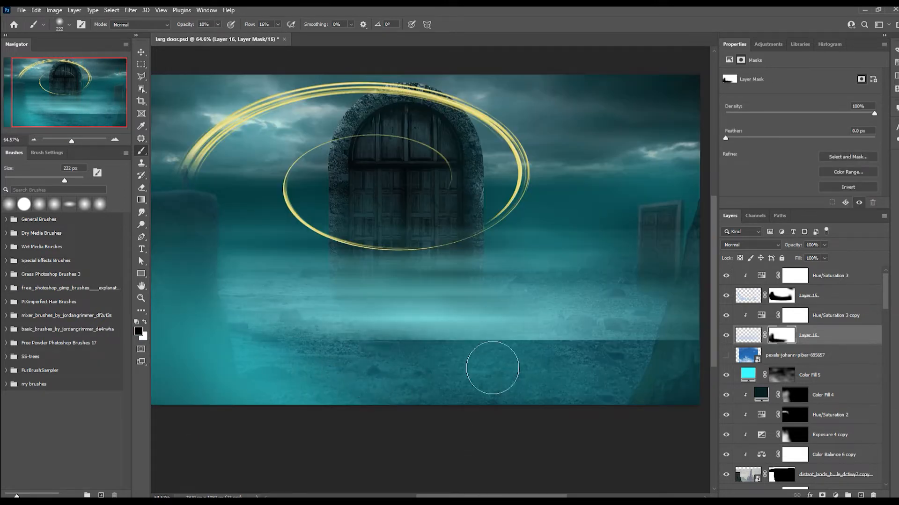
{"action": "mouse_move", "coordinate": [492, 368]}
{"action": "left_mouse_down"}
{"action": "mouse_move", "coordinate": [558, 367]}
{"action": "mouse_move", "coordinate": [487, 387]}
{"action": "left_mouse_up"}
{"action": "scroll", "coordinate": [468, 391], "scroll_direction": "right", "scroll_amount": 2}
{"action": "key", "text": "0"}
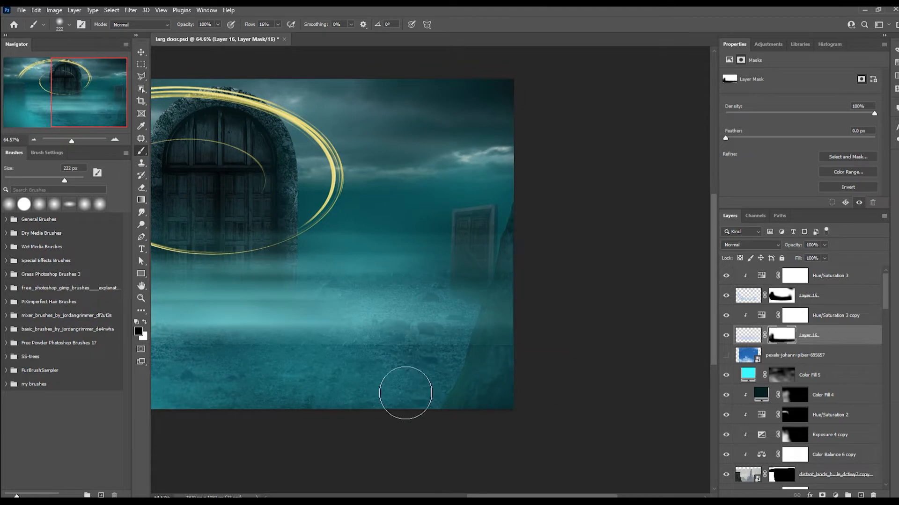
Squash the mist layer vertically to 870 px tall so it lies flatter on the ground
{"action": "scroll", "coordinate": [405, 394], "scroll_direction": "left", "scroll_amount": 3}
{"action": "scroll", "coordinate": [468, 374], "scroll_direction": "down", "scroll_amount": 1}
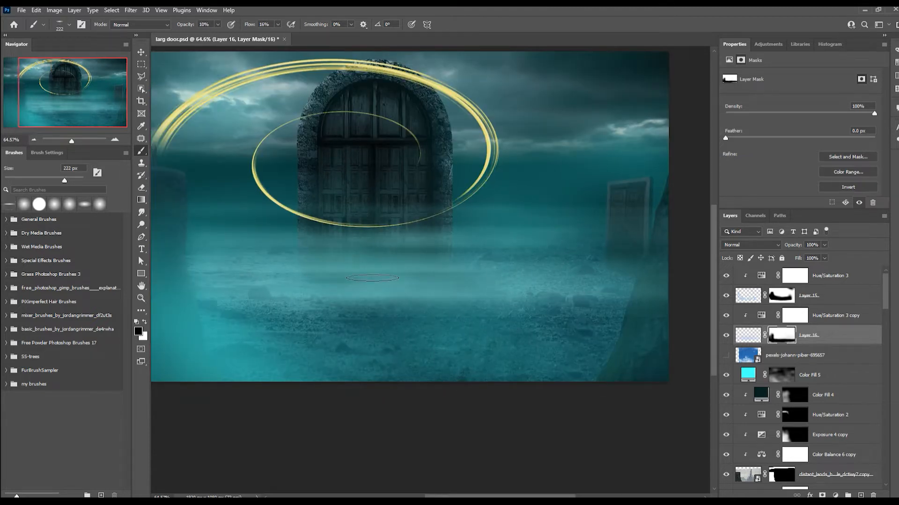
{"action": "key", "text": "ctrl+t"}
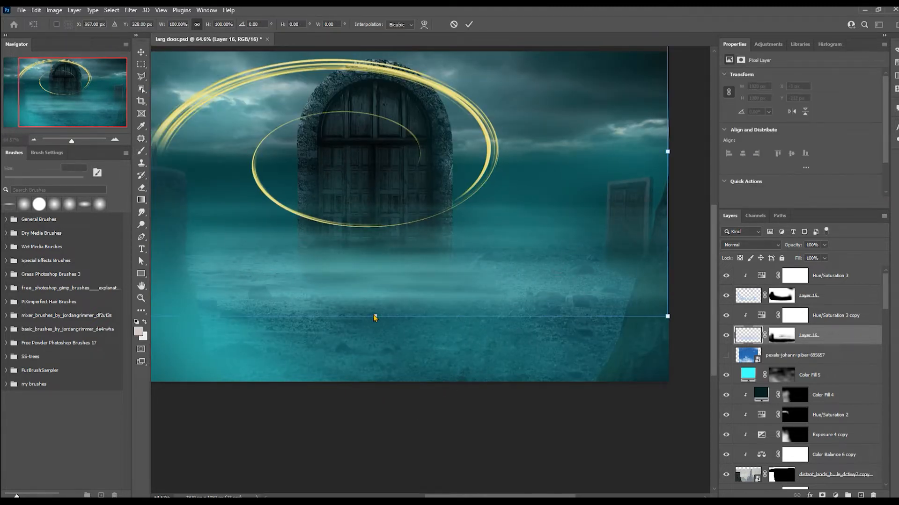
{"action": "left_click_drag", "start_coordinate": [375, 317], "coordinate": [391, 243]}
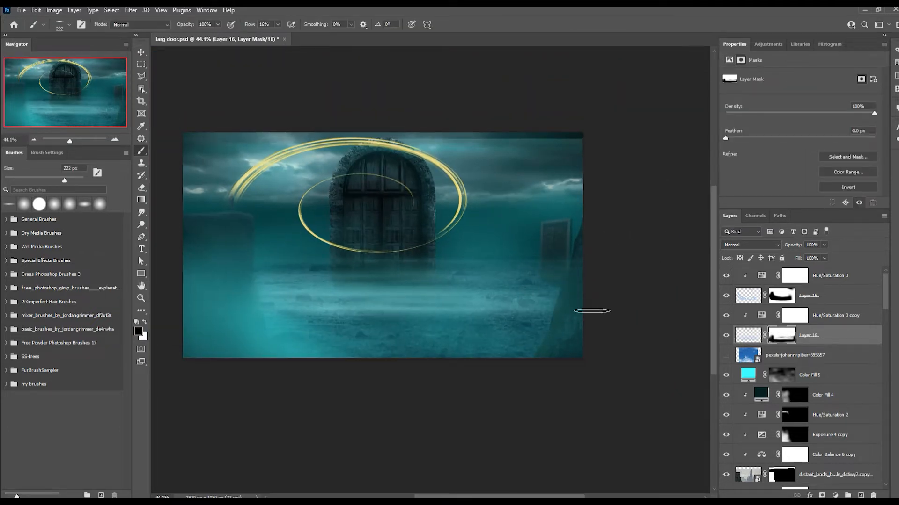
Refine the mist's mask with a flattened 222 px brush at 10% opacity, then reselect the layer's image content
{"action": "scroll", "coordinate": [506, 296], "scroll_direction": "up", "scroll_amount": 1}
{"action": "key", "text": "x"}
{"action": "scroll", "coordinate": [515, 224], "scroll_direction": "down", "scroll_amount": 2}
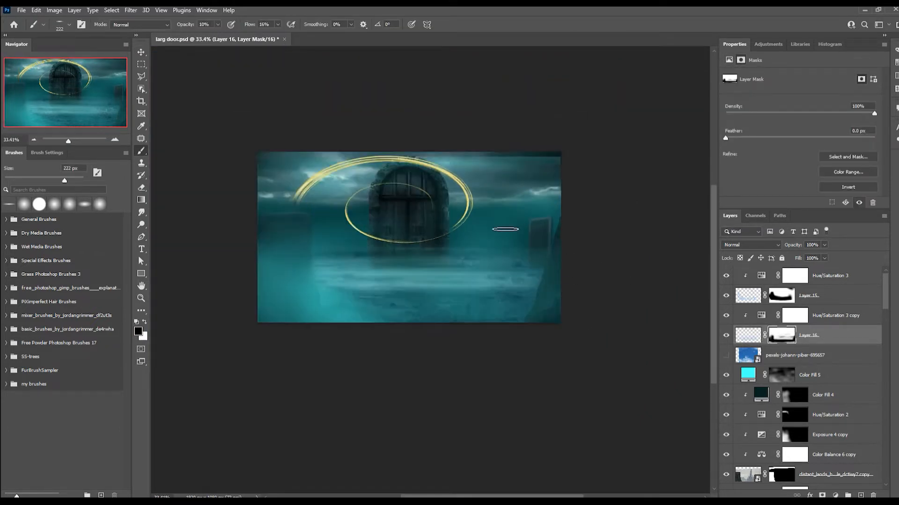
{"action": "key", "text": "ctrl+2"}
{"action": "key", "text": "v"}
{"action": "scroll", "coordinate": [465, 311], "scroll_direction": "up", "scroll_amount": 1}
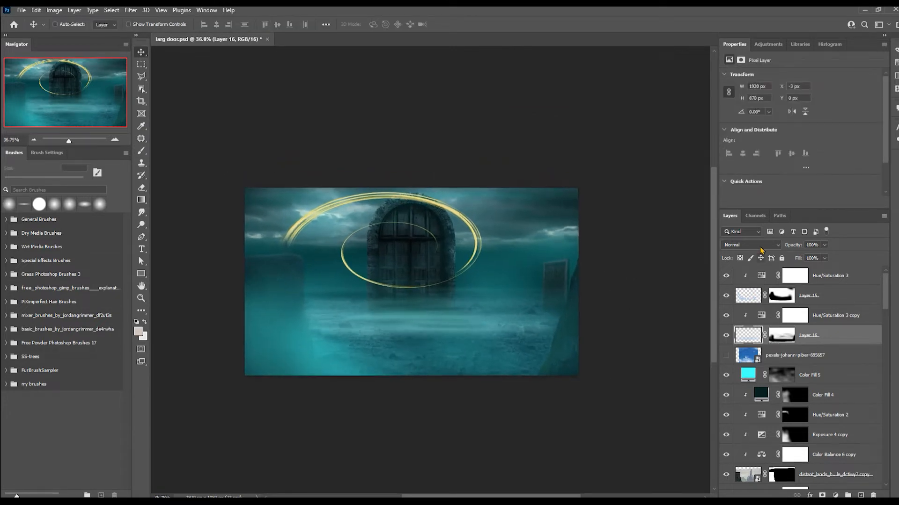
Remove the pink sky from the sea-of-clouds photo with the Magic Wand and move its layer behind the door in the stack
{"action": "scroll", "coordinate": [457, 297], "scroll_direction": "up", "scroll_amount": 4}
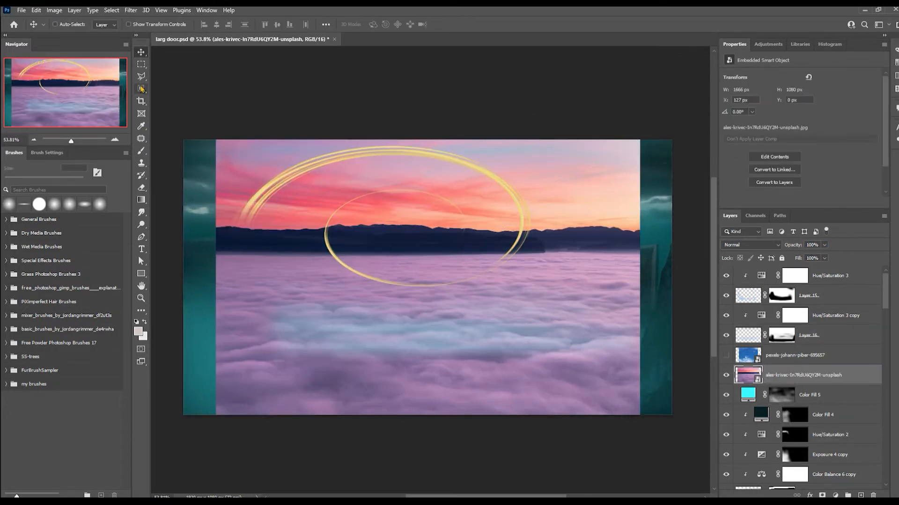
{"action": "key", "text": "w"}
{"action": "left_click", "coordinate": [331, 181]}
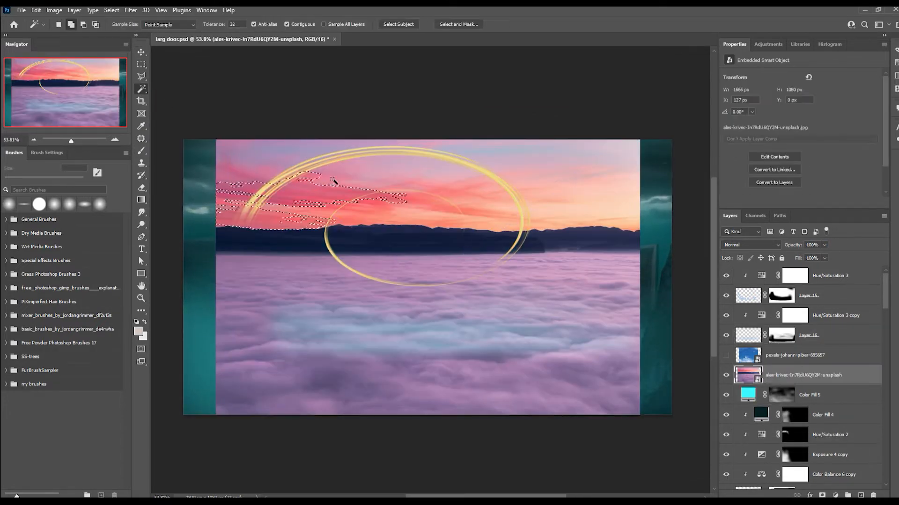
{"action": "key", "text": "Delete"}
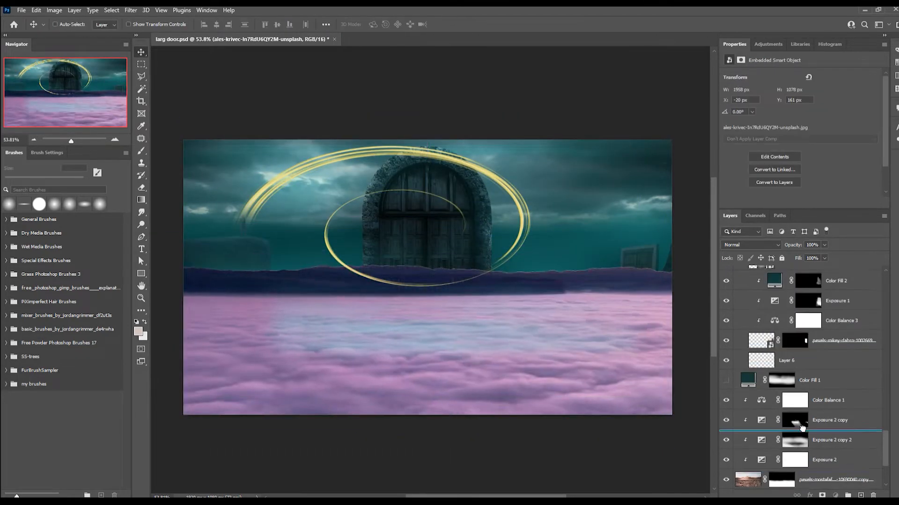
{"action": "left_click_drag", "start_coordinate": [802, 428], "coordinate": [802, 470]}
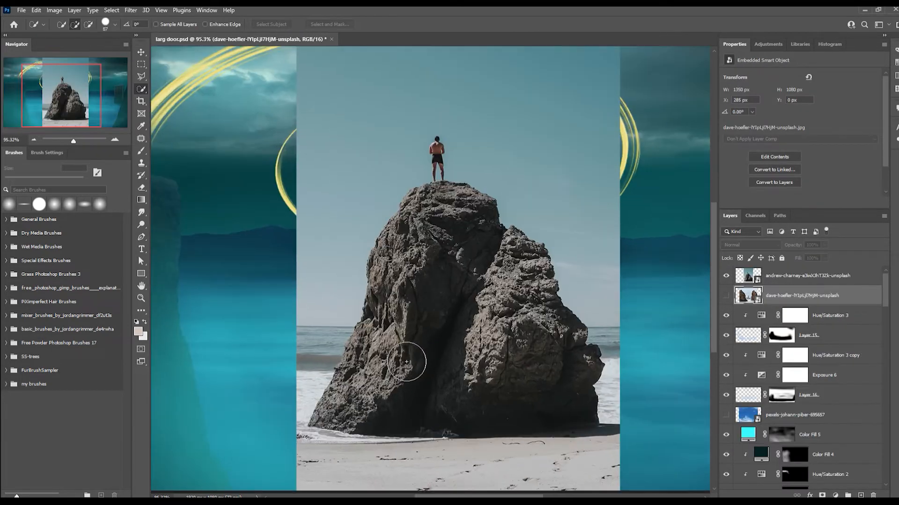
Cut the large rock out of the beach photo and scale it to 39.06% in front of the door
{"action": "left_click", "coordinate": [827, 277]}
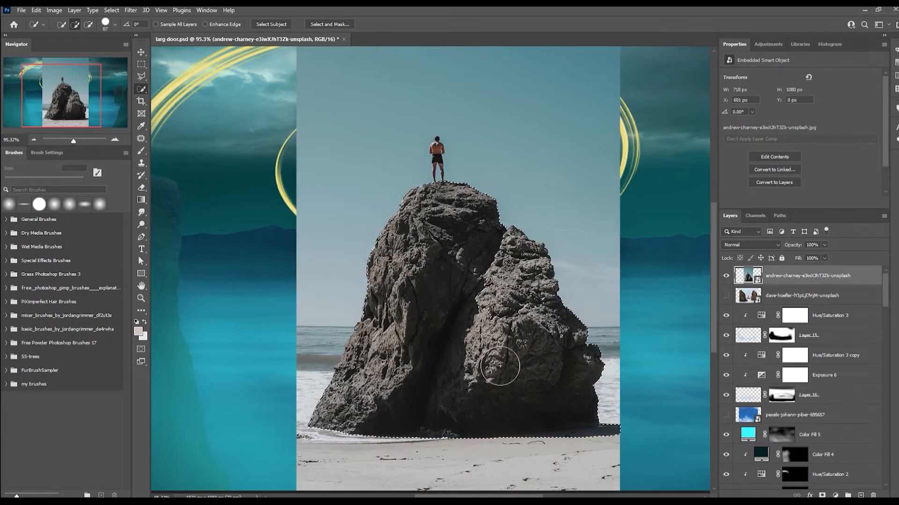
{"action": "key", "text": "ctrl+minus"}
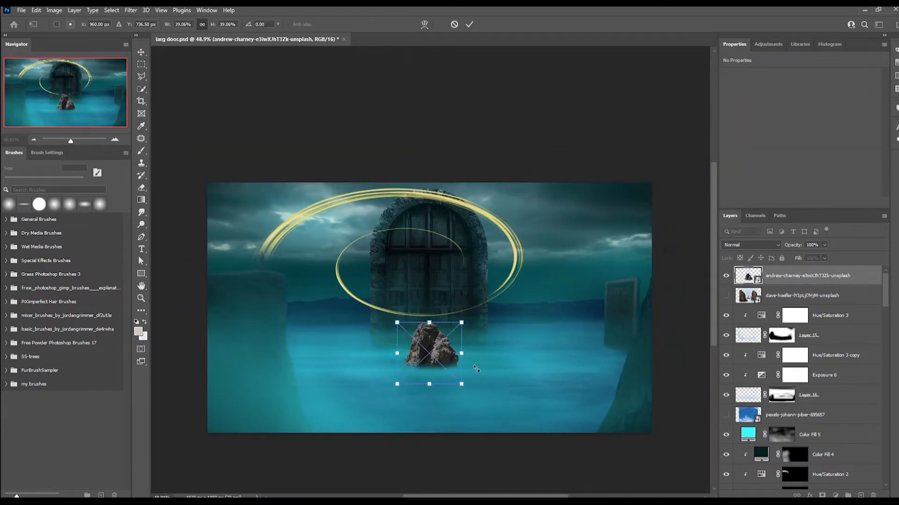
Show the sea stacks photo, select its large left rock with Quick Selection and copy it to a new layer
{"action": "left_click", "coordinate": [769, 299]}
{"action": "left_click", "coordinate": [726, 296]}
{"action": "key", "text": "w"}
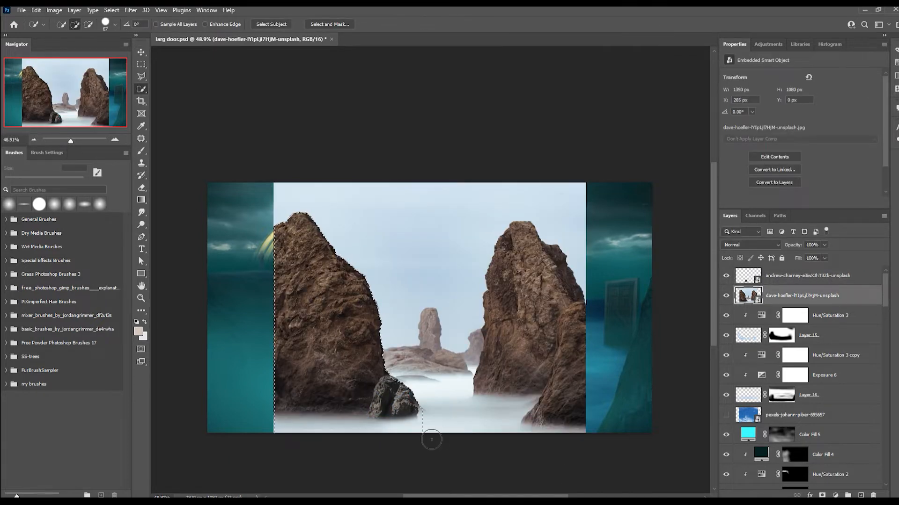
{"action": "key", "text": "ctrl+j"}
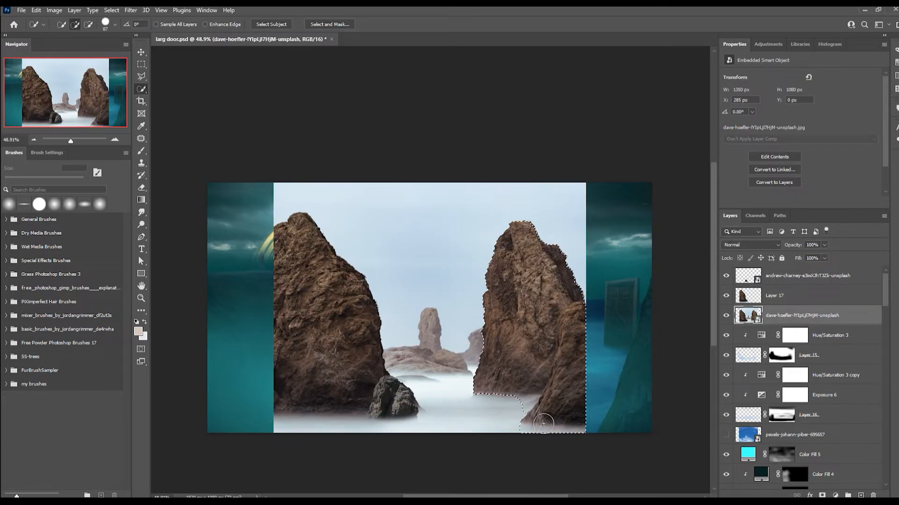
Copy the selected right-hand sea stack to its own layer and hide the original sea stacks photo
{"action": "key", "text": "ctrl+j"}
{"action": "key", "text": "v"}
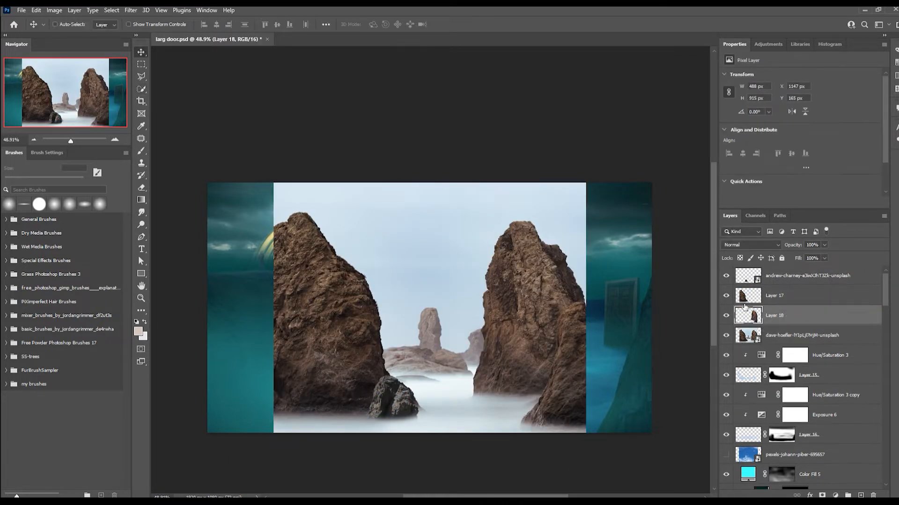
{"action": "left_click", "coordinate": [749, 335]}
{"action": "left_click", "coordinate": [726, 335]}
{"action": "left_click", "coordinate": [726, 316]}
{"action": "left_click", "coordinate": [726, 315]}
Scale the left rock cutout to 38.02% and move it beside the door's right side
{"action": "left_click", "coordinate": [748, 295]}
{"action": "key", "text": "ctrl+t"}
{"action": "left_click_drag", "start_coordinate": [371, 216], "coordinate": [326, 284]}
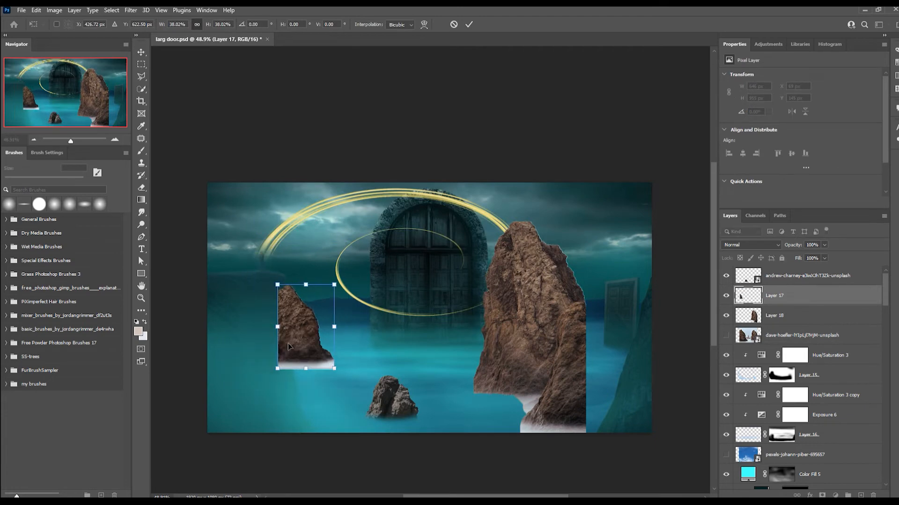
{"action": "key", "text": "Return"}
{"action": "mouse_move", "coordinate": [288, 346]}
{"action": "left_mouse_down"}
{"action": "mouse_move", "coordinate": [489, 336]}
{"action": "mouse_move", "coordinate": [292, 339]}
{"action": "left_mouse_up"}
Flip the other rock cutout horizontally and place it at full size along the image's left edge
{"action": "left_click", "coordinate": [774, 318]}
{"action": "key", "text": "ctrl+t"}
{"action": "right_click", "coordinate": [330, 326]}
{"action": "left_click", "coordinate": [339, 311]}
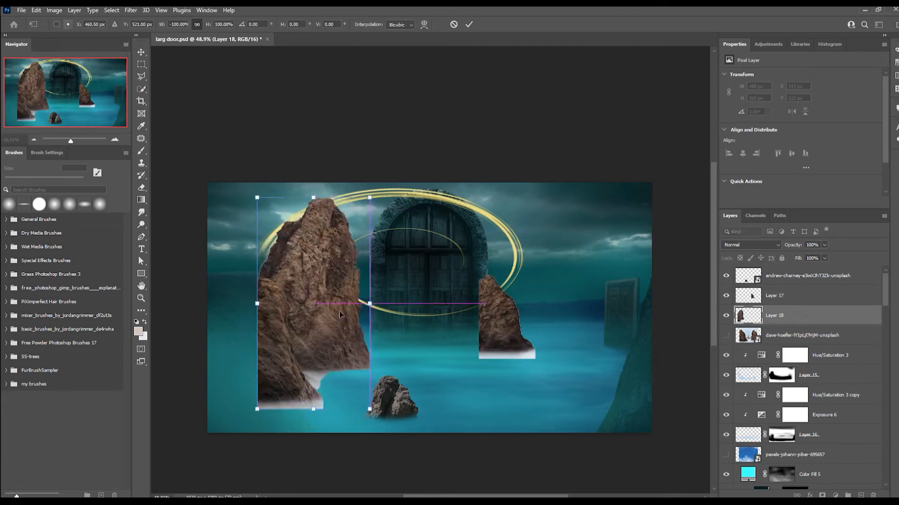
{"action": "left_click_drag", "start_coordinate": [320, 300], "coordinate": [237, 292]}
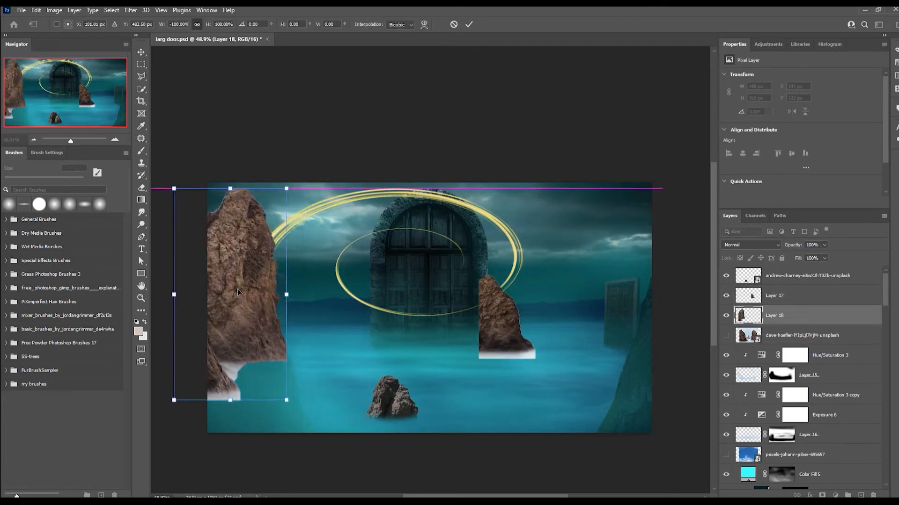
{"action": "key", "text": "Return"}
Duplicate the large left rock and shrink the copy to 41.60% width and 60.55% height, just right of the original
{"action": "key", "text": "ctrl+j"}
{"action": "key", "text": "ctrl+t"}
{"action": "left_click_drag", "start_coordinate": [286, 400], "coordinate": [307, 323]}
{"action": "left_click_drag", "start_coordinate": [306, 281], "coordinate": [306, 263]}
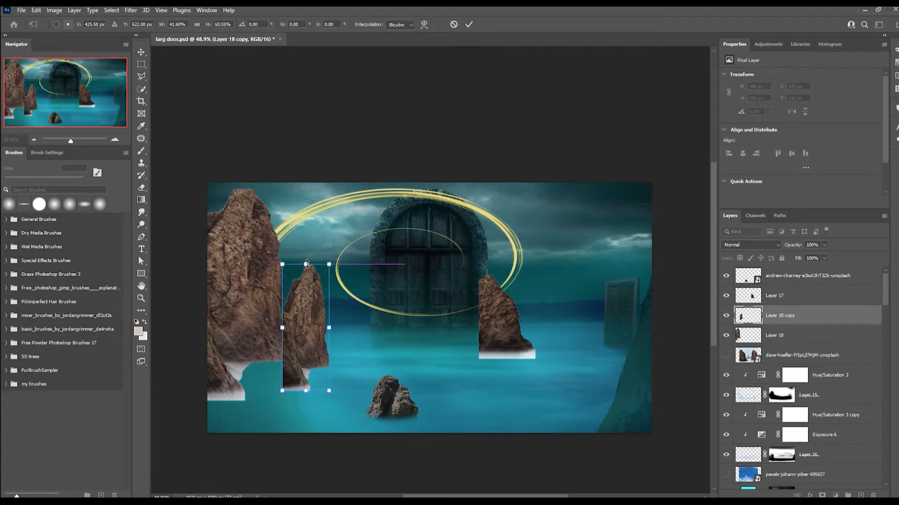
{"action": "key", "text": "Return"}
Mask the small left rock and tint it dark teal with clipped Exposure (-3.63), Hue/Saturation and Color Balance adjustments
{"action": "key", "text": "b"}
{"action": "scroll", "coordinate": [355, 342], "scroll_direction": "up", "scroll_amount": 5}
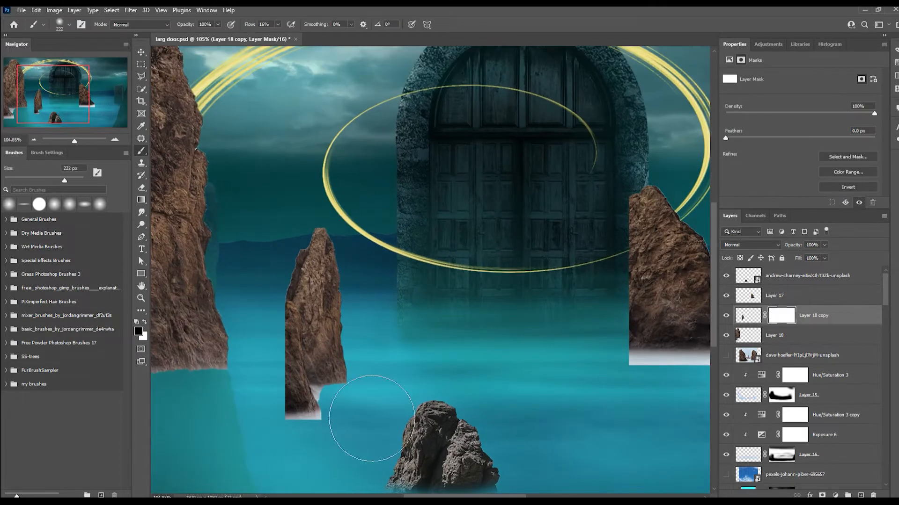
{"action": "scroll", "coordinate": [373, 418], "scroll_direction": "down", "scroll_amount": 4}
{"action": "left_click", "coordinate": [835, 495]}
{"action": "left_click", "coordinate": [772, 162]}
{"action": "key", "text": "ctrl+alt+g"}
{"action": "left_click_drag", "start_coordinate": [726, 108], "coordinate": [777, 96]}
{"action": "key", "text": "ctrl+b"}
{"action": "left_click", "coordinate": [820, 357]}
Fade the small left rock's base into the mist on its mask and cut its straight left edge into an irregular outline
{"action": "left_click", "coordinate": [781, 375]}
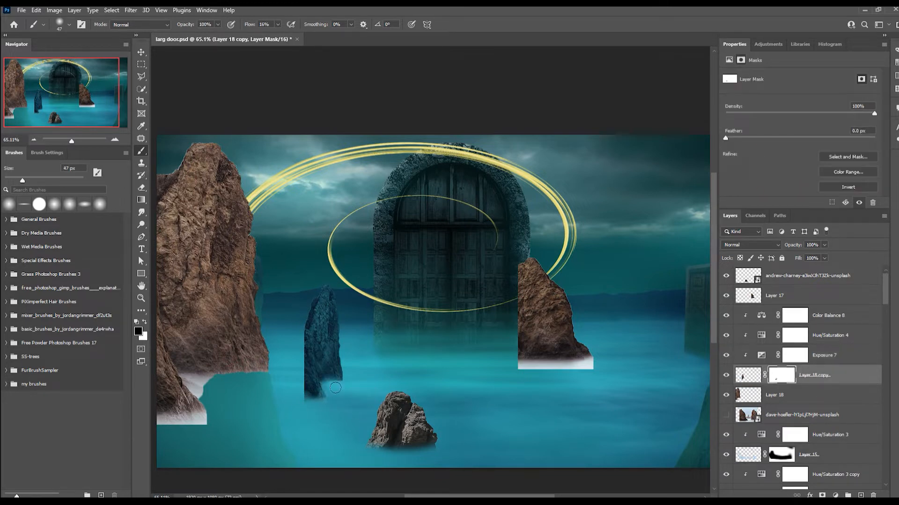
{"action": "scroll", "coordinate": [299, 396], "scroll_direction": "up", "scroll_amount": 3}
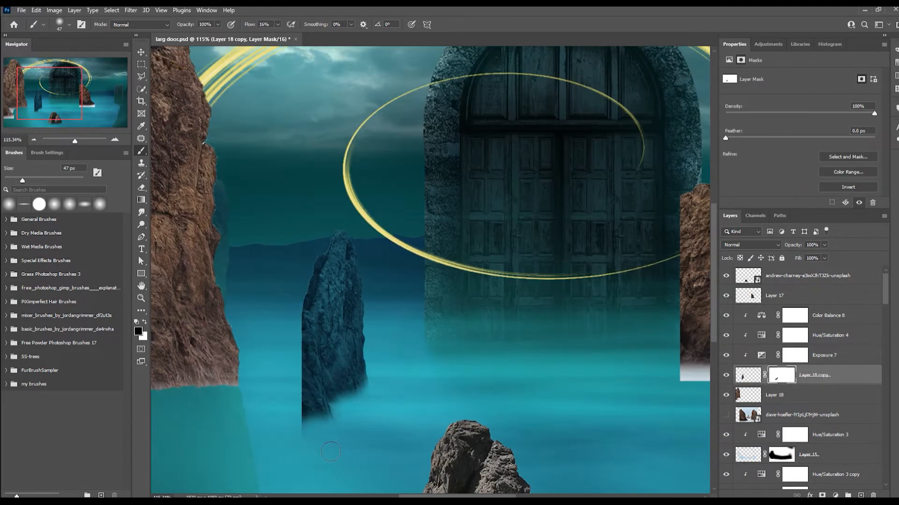
{"action": "scroll", "coordinate": [310, 368], "scroll_direction": "up", "scroll_amount": 3}
{"action": "key", "text": "l"}
{"action": "left_click_drag", "start_coordinate": [292, 350], "coordinate": [273, 430]}
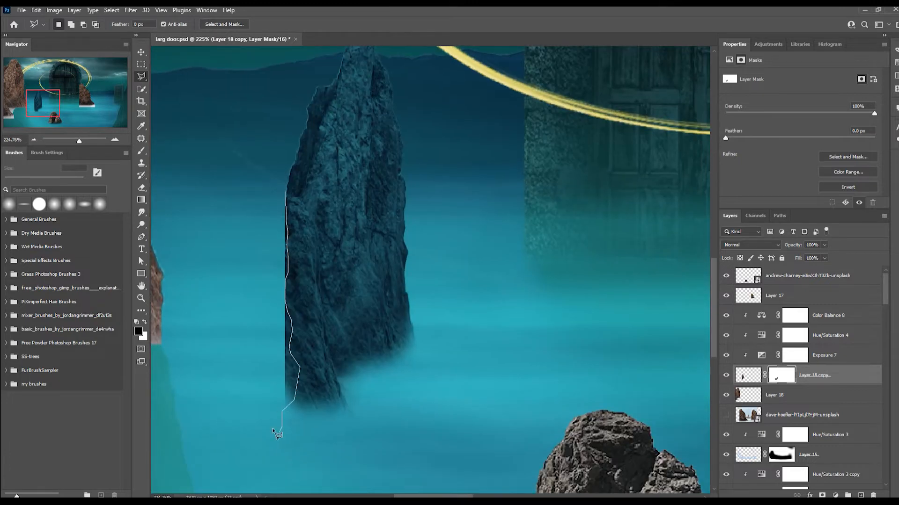
{"action": "scroll", "coordinate": [272, 240], "scroll_direction": "down", "scroll_amount": 3}
Warp the small left rock, pulling its lower left side outward to broaden the base
{"action": "key", "text": "ctrl+t"}
{"action": "left_click_drag", "start_coordinate": [337, 260], "coordinate": [321, 260]}
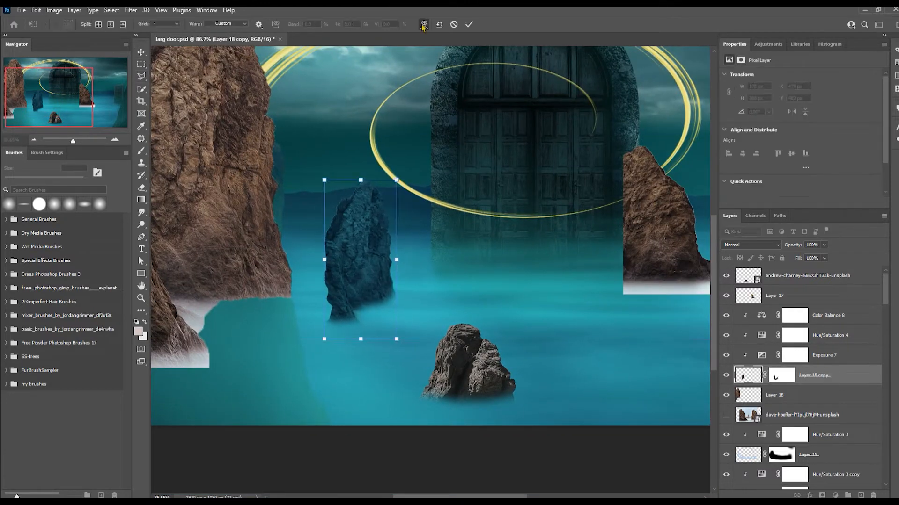
{"action": "scroll", "coordinate": [355, 332], "scroll_direction": "up", "scroll_amount": 3}
{"action": "scroll", "coordinate": [355, 331], "scroll_direction": "up", "scroll_amount": 3}
{"action": "left_click_drag", "start_coordinate": [319, 341], "coordinate": [250, 312]}
{"action": "left_click_drag", "start_coordinate": [321, 206], "coordinate": [285, 210]}
{"action": "scroll", "coordinate": [345, 368], "scroll_direction": "down", "scroll_amount": 5}
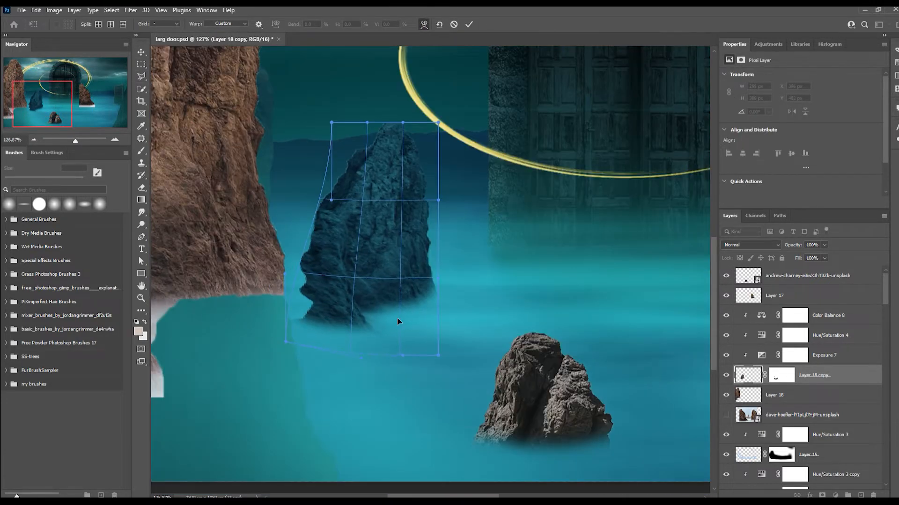
{"action": "key", "text": "Return"}
{"action": "scroll", "coordinate": [393, 327], "scroll_direction": "down", "scroll_amount": 6}
Refine the small left rock's base on its mask with a 26 px brush and trim its lower left edge
{"action": "left_click", "coordinate": [781, 374]}
{"action": "key", "text": "b"}
{"action": "scroll", "coordinate": [359, 318], "scroll_direction": "up", "scroll_amount": 5}
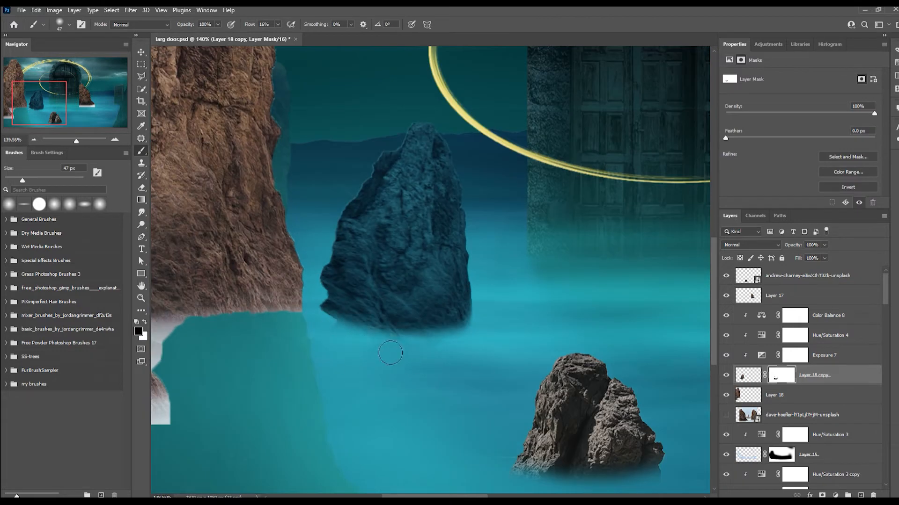
{"action": "scroll", "coordinate": [451, 365], "scroll_direction": "up", "scroll_amount": 2}
{"action": "left_click", "coordinate": [418, 346]}
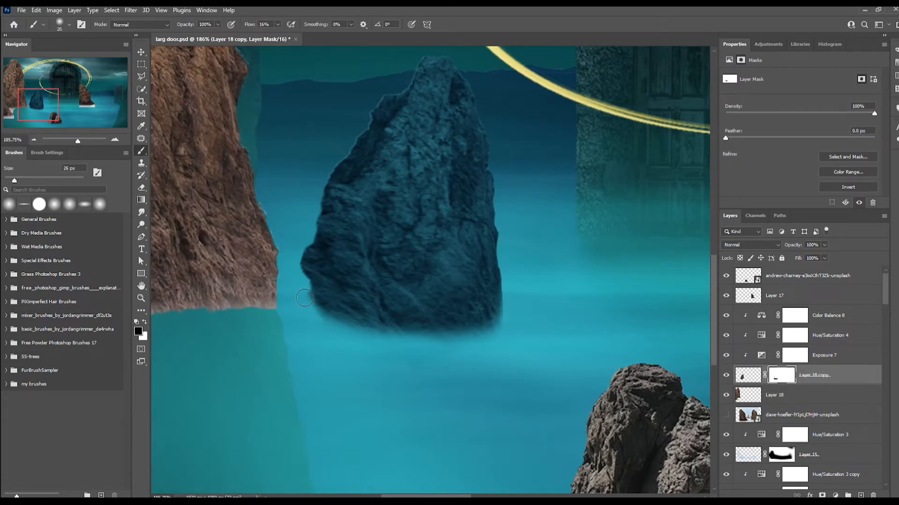
{"action": "left_click_drag", "start_coordinate": [369, 351], "coordinate": [463, 337]}
{"action": "scroll", "coordinate": [417, 440], "scroll_direction": "down", "scroll_amount": 8}
{"action": "key", "text": "v"}
{"action": "scroll", "coordinate": [407, 413], "scroll_direction": "up", "scroll_amount": 9}
{"action": "key", "text": "l"}
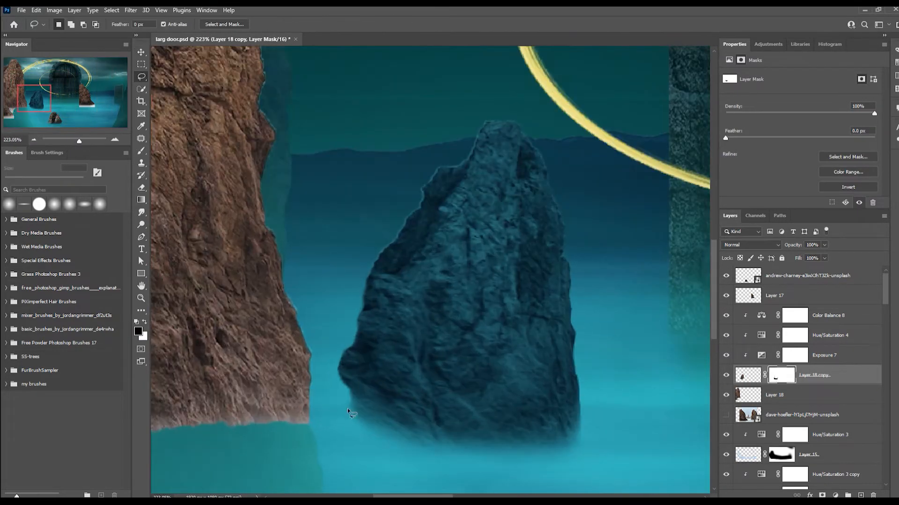
{"action": "scroll", "coordinate": [450, 383], "scroll_direction": "down", "scroll_amount": 9}
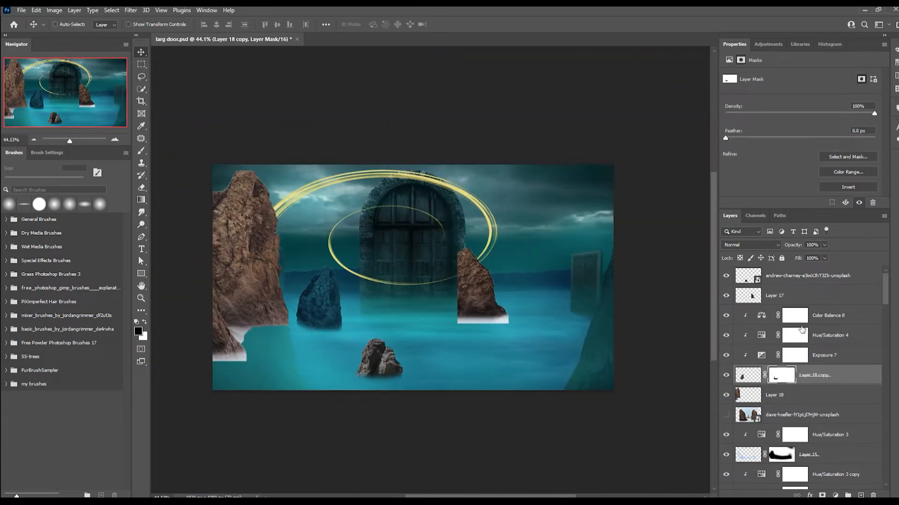
{"action": "key", "text": "v"}
{"action": "scroll", "coordinate": [796, 351], "scroll_direction": "down", "scroll_amount": 1}
Duplicate the small rock's three colour adjustments and clip the copies to the large left rock and the right rock
{"action": "left_click", "coordinate": [775, 375]}
{"action": "left_click", "coordinate": [826, 297]}
{"action": "left_click", "coordinate": [827, 335], "text": "shift"}
{"action": "mouse_move", "coordinate": [827, 335]}
{"action": "left_mouse_down", "text": "alt"}
{"action": "mouse_move", "coordinate": [814, 366]}
{"action": "mouse_move", "coordinate": [824, 459]}
{"action": "mouse_move", "coordinate": [819, 346]}
{"action": "left_mouse_up", "text": "alt"}
{"action": "key", "text": "ctrl+alt+g"}
{"action": "scroll", "coordinate": [816, 389], "scroll_direction": "down", "scroll_amount": 3}
{"action": "left_click", "coordinate": [816, 375], "text": "shift"}
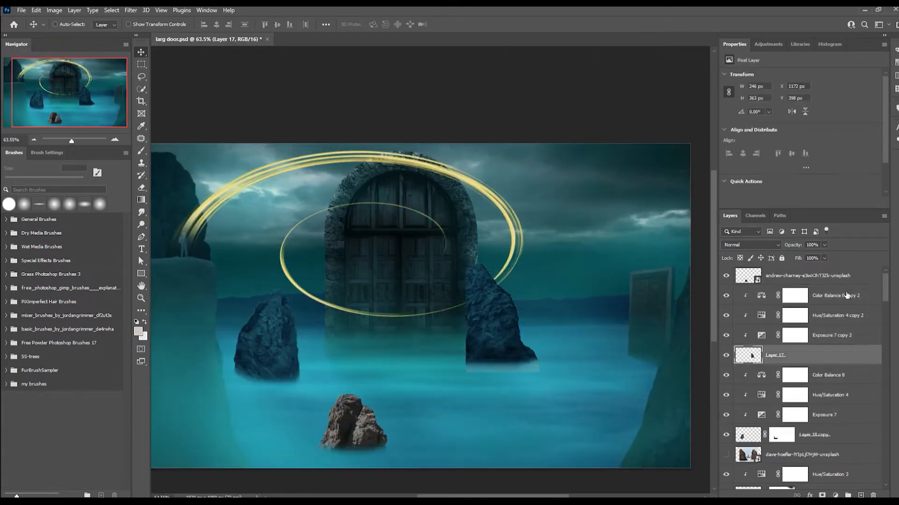
Group the right rock with its adjustments as "next to door", place the group behind the door and mask its base
{"action": "double_click", "coordinate": [762, 271]}
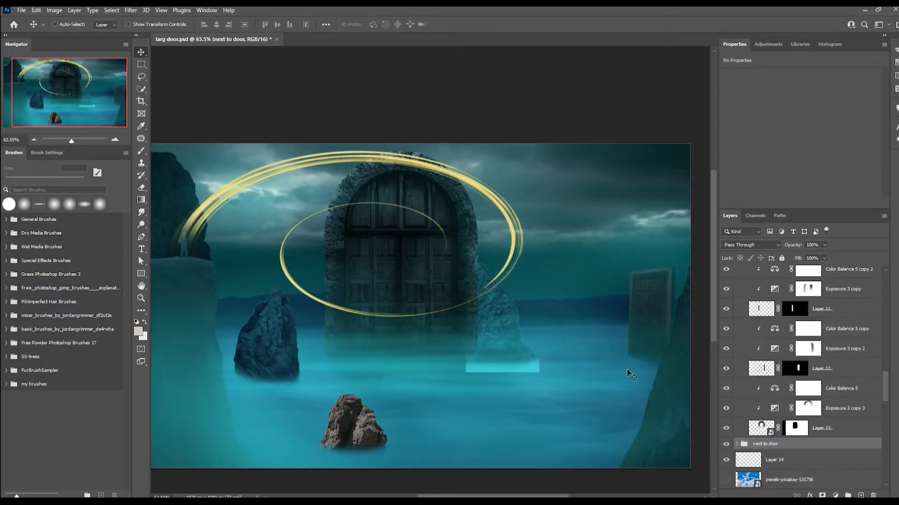
{"action": "key", "text": "b"}
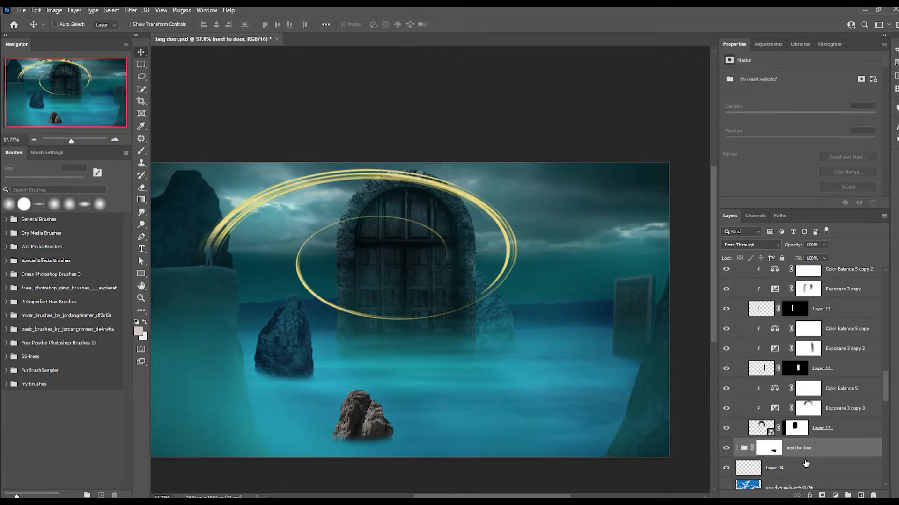
Make the Exposure mask of the rock beside the door black, and paint the shading back in softly on the rock
{"action": "left_click", "coordinate": [774, 430]}
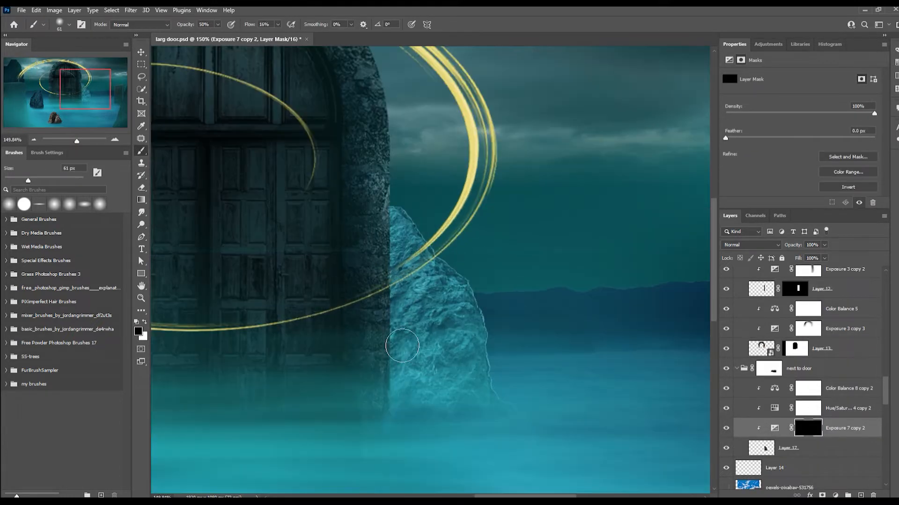
{"action": "mouse_move", "coordinate": [401, 395]}
{"action": "left_mouse_down"}
{"action": "mouse_move", "coordinate": [379, 252]}
{"action": "mouse_move", "coordinate": [450, 271]}
{"action": "left_mouse_up"}
{"action": "scroll", "coordinate": [439, 371], "scroll_direction": "down", "scroll_amount": 5}
{"action": "scroll", "coordinate": [503, 353], "scroll_direction": "up", "scroll_amount": 6}
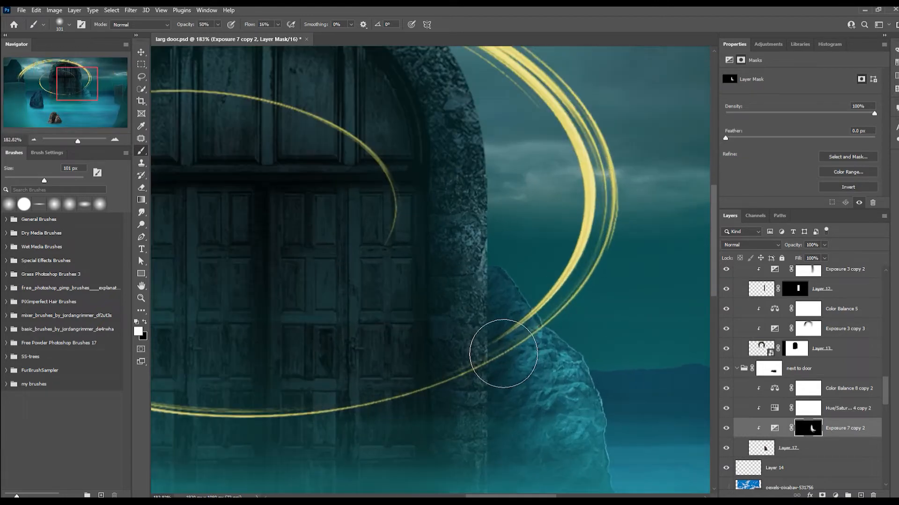
{"action": "scroll", "coordinate": [503, 354], "scroll_direction": "down", "scroll_amount": 6}
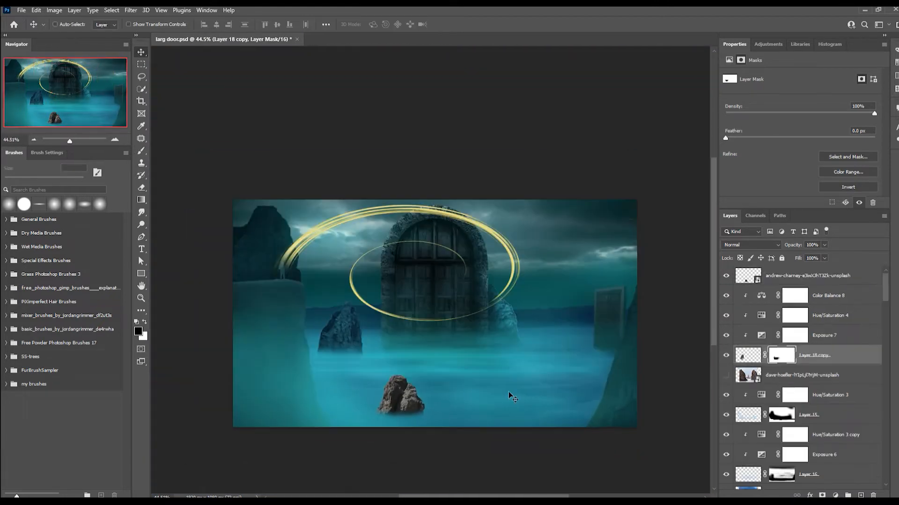
Invert the small left rock's Exposure mask and paint shading back over its lower part with a 139 px brush
{"action": "left_click", "coordinate": [794, 342]}
{"action": "key", "text": "ctrl+i"}
{"action": "scroll", "coordinate": [357, 347], "scroll_direction": "up", "scroll_amount": 4}
{"action": "key", "text": "b"}
{"action": "key", "text": "x"}
{"action": "left_click_drag", "start_coordinate": [319, 364], "coordinate": [351, 373]}
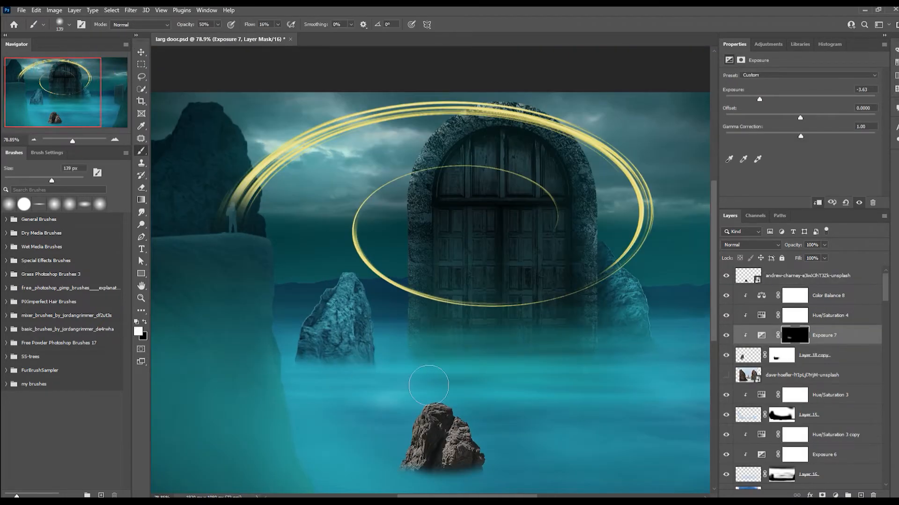
{"action": "scroll", "coordinate": [322, 349], "scroll_direction": "down", "scroll_amount": 3}
Duplicate the left rock's three adjustments, clip them to the front rock and fill the copied Exposure mask with black
{"action": "key", "text": "v"}
{"action": "left_click", "coordinate": [829, 297], "text": "shift"}
{"action": "left_click_drag", "start_coordinate": [828, 299], "coordinate": [819, 270]}
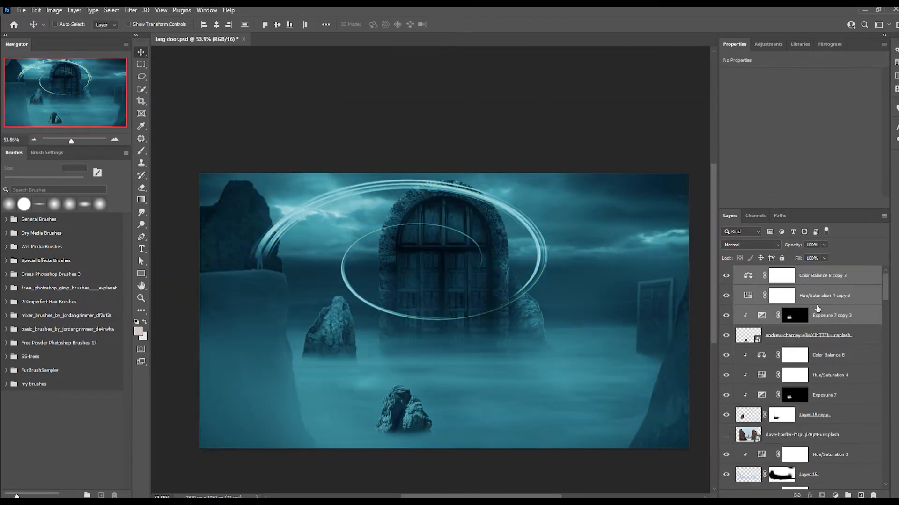
{"action": "key", "text": "ctrl+alt+g"}
{"action": "left_click", "coordinate": [793, 319]}
{"action": "key", "text": "ctrl+BackSpace"}
Paint the darkening back onto the front rock's Exposure mask with a soft white 130 px brush
{"action": "key", "text": "b"}
{"action": "scroll", "coordinate": [408, 434], "scroll_direction": "up", "scroll_amount": 2}
{"action": "scroll", "coordinate": [364, 379], "scroll_direction": "up", "scroll_amount": 3}
{"action": "key", "text": "bracketleft"}
{"action": "key", "text": "bracketleft"}
{"action": "key", "text": "bracketleft"}
{"action": "key", "text": "bracketleft"}
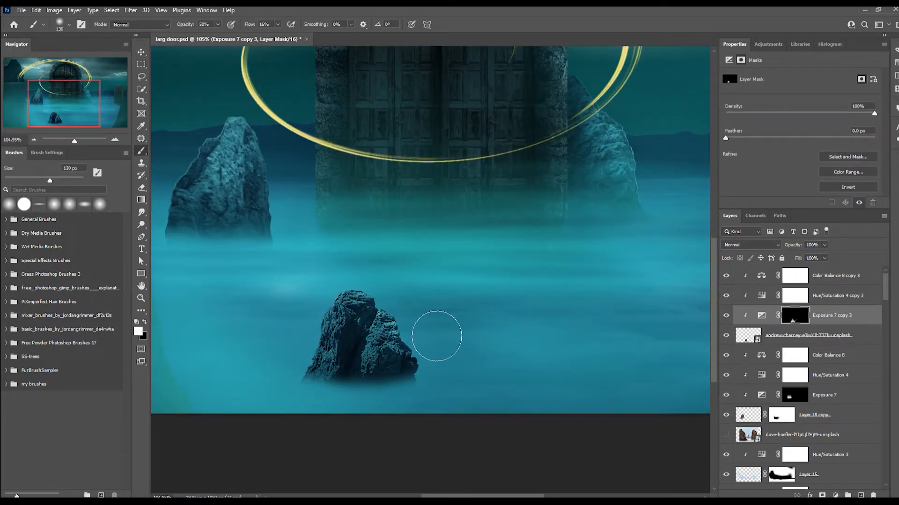
Add a clipped Exposure adjustment of -8.61 above the lower mist layer's Hue/Saturation and invert its mask
{"action": "left_click", "coordinate": [835, 495]}
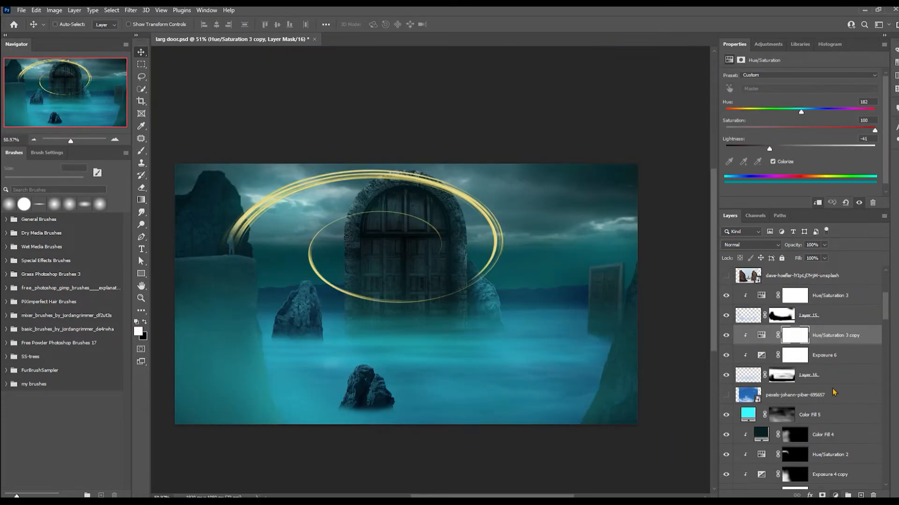
{"action": "left_click", "coordinate": [833, 370]}
{"action": "left_click_drag", "start_coordinate": [800, 99], "coordinate": [746, 99]}
{"action": "key", "text": "ctrl+i"}
Paint a soft shadow onto the mist below the left rock on the new Exposure mask, using a 63 px brush for detail
{"action": "key", "text": "b"}
{"action": "scroll", "coordinate": [315, 358], "scroll_direction": "up", "scroll_amount": 3}
{"action": "left_click", "coordinate": [302, 344]}
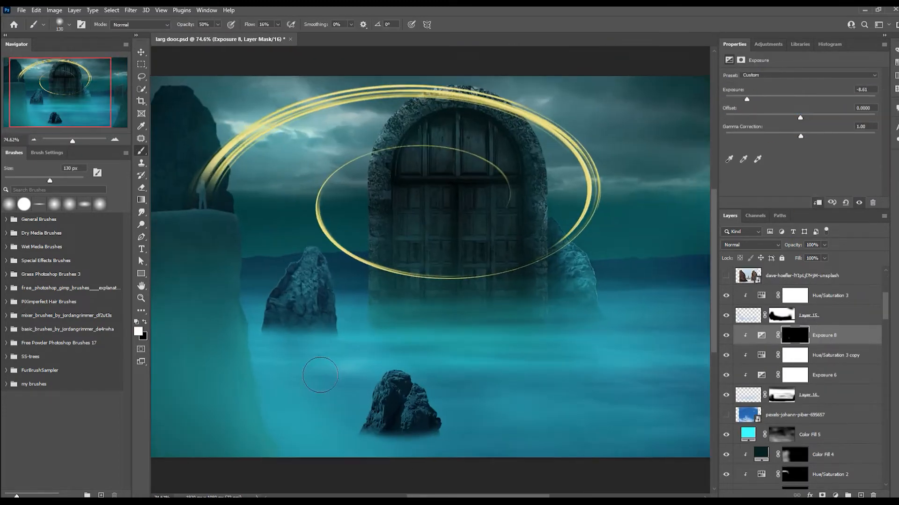
{"action": "scroll", "coordinate": [320, 375], "scroll_direction": "up", "scroll_amount": 1}
{"action": "key", "text": "bracketleft"}
{"action": "key", "text": "bracketleft"}
{"action": "key", "text": "bracketleft"}
{"action": "key", "text": "bracketleft"}
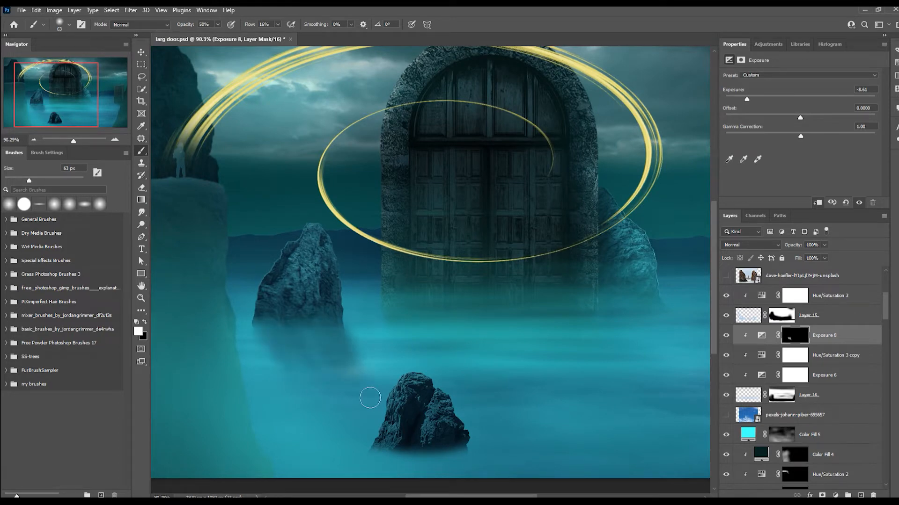
{"action": "scroll", "coordinate": [369, 398], "scroll_direction": "down", "scroll_amount": 2}
{"action": "key", "text": "bracketright"}
{"action": "key", "text": "bracketright"}
{"action": "key", "text": "bracketright"}
{"action": "key", "text": "bracketright"}
{"action": "key", "text": "bracketright"}
{"action": "key", "text": "bracketright"}
{"action": "key", "text": "x"}
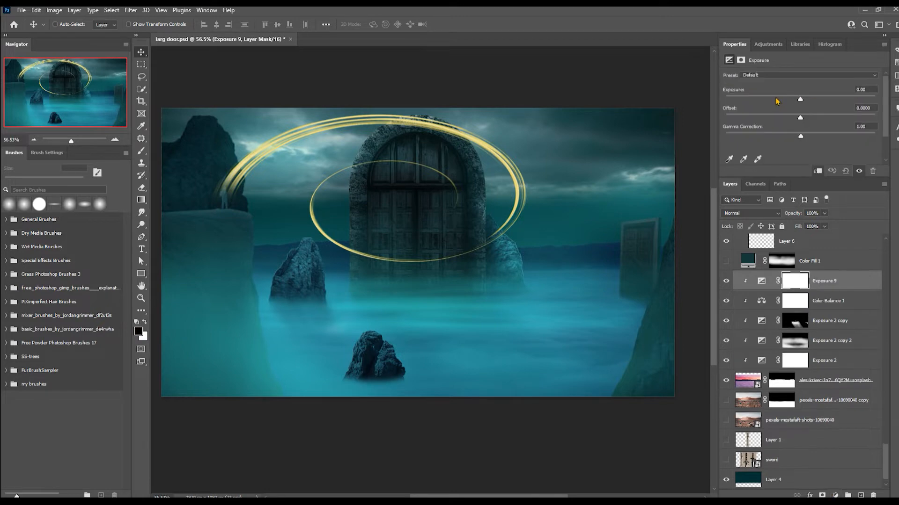
Clip an Exposure adjustment of -3.08 to the bright cyan Color Fill 5 layer and invert its mask
{"action": "scroll", "coordinate": [409, 384], "scroll_direction": "up", "scroll_amount": 1}
{"action": "scroll", "coordinate": [410, 383], "scroll_direction": "up", "scroll_amount": 2}
{"action": "left_click", "coordinate": [835, 495]}
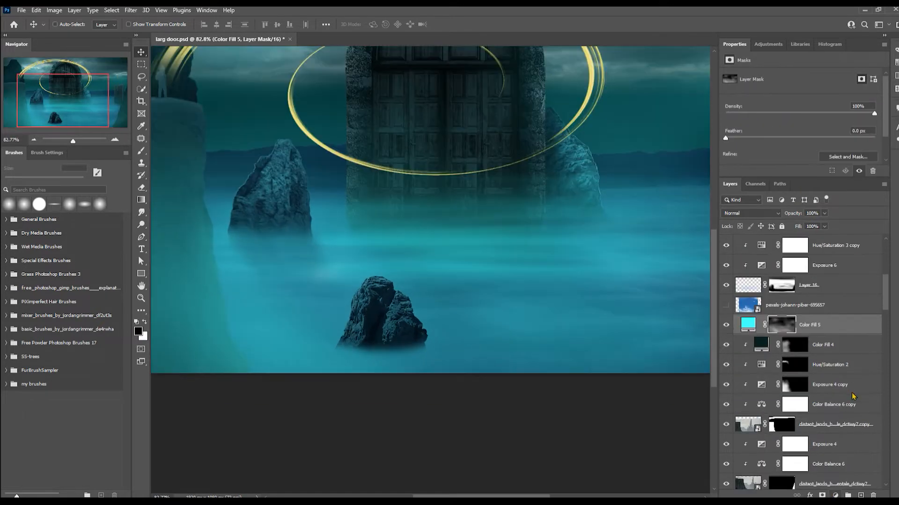
{"action": "key", "text": "ctrl+i"}
Paint a shadow beneath the front rock on the new Exposure mask with a 91 px brush and switch to a 267 px black brush
{"action": "key", "text": "b"}
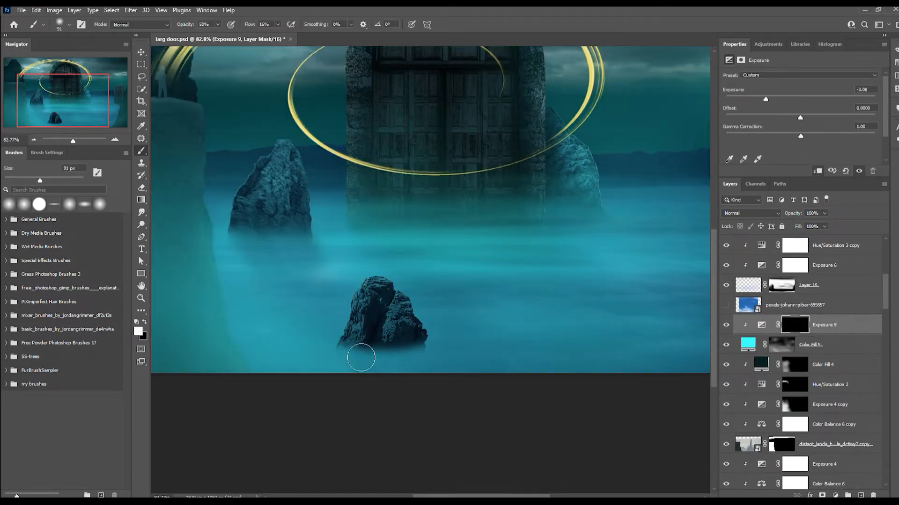
{"action": "left_click_drag", "start_coordinate": [361, 358], "coordinate": [365, 367]}
{"action": "scroll", "coordinate": [362, 362], "scroll_direction": "down", "scroll_amount": 3}
{"action": "key", "text": "x"}
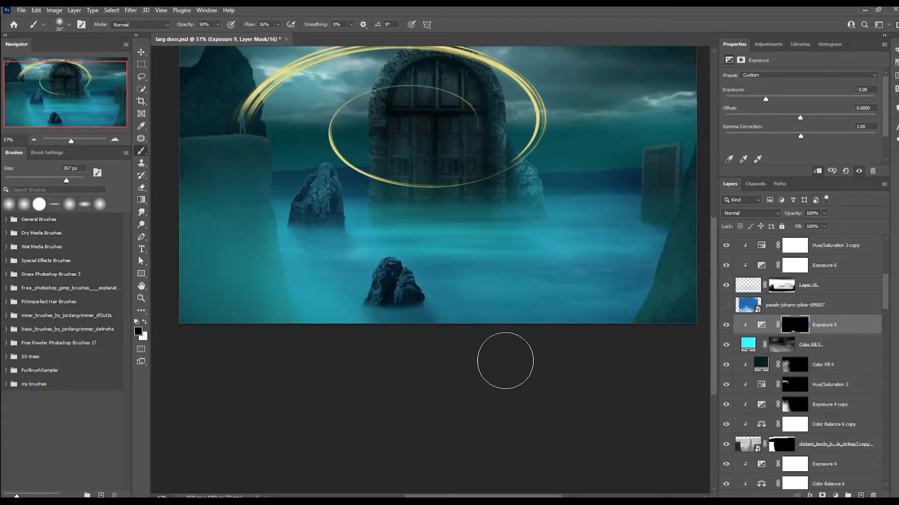
Build up the front rock's shadow around its lower right side with a white 95 px brush
{"action": "scroll", "coordinate": [464, 326], "scroll_direction": "up", "scroll_amount": 3}
{"action": "key", "text": "bracketleft"}
{"action": "key", "text": "bracketleft"}
{"action": "key", "text": "bracketleft"}
{"action": "key", "text": "bracketleft"}
{"action": "key", "text": "bracketleft"}
{"action": "key", "text": "x"}
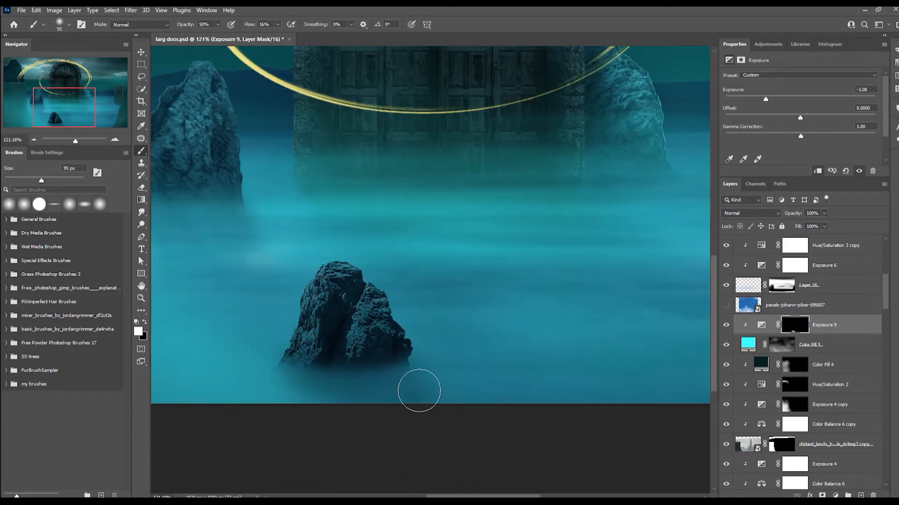
Soften the edges of the front rock's shadow with an enlarged black brush
{"action": "scroll", "coordinate": [419, 391], "scroll_direction": "down", "scroll_amount": 4}
{"action": "key", "text": "x"}
{"action": "key", "text": "bracketright"}
{"action": "key", "text": "bracketright"}
{"action": "key", "text": "bracketright"}
{"action": "key", "text": "bracketright"}
{"action": "key", "text": "bracketright"}
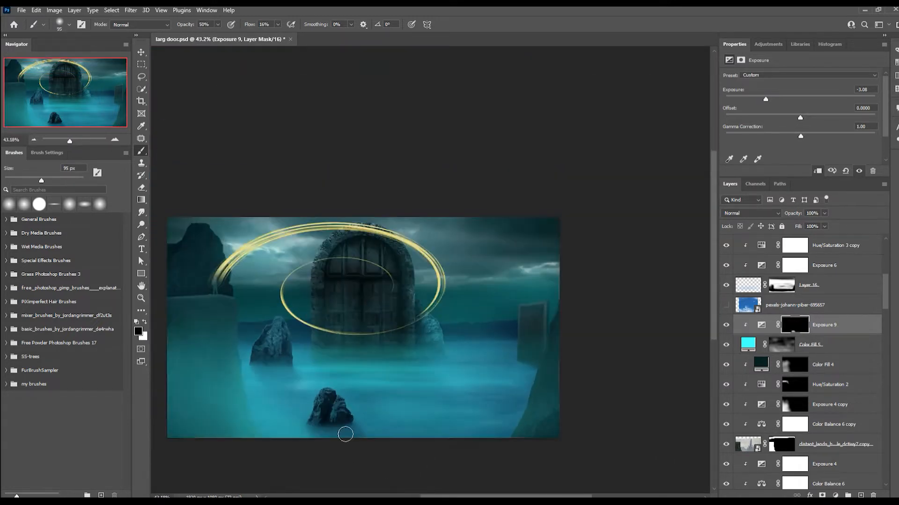
{"action": "scroll", "coordinate": [409, 354], "scroll_direction": "up", "scroll_amount": 2}
{"action": "scroll", "coordinate": [795, 328], "scroll_direction": "up", "scroll_amount": 5}
Refine the sea rocks' shading on the Exposure 7 and Exposure 7 copy 3 masks with a 252 px white brush
{"action": "left_click", "coordinate": [794, 363]}
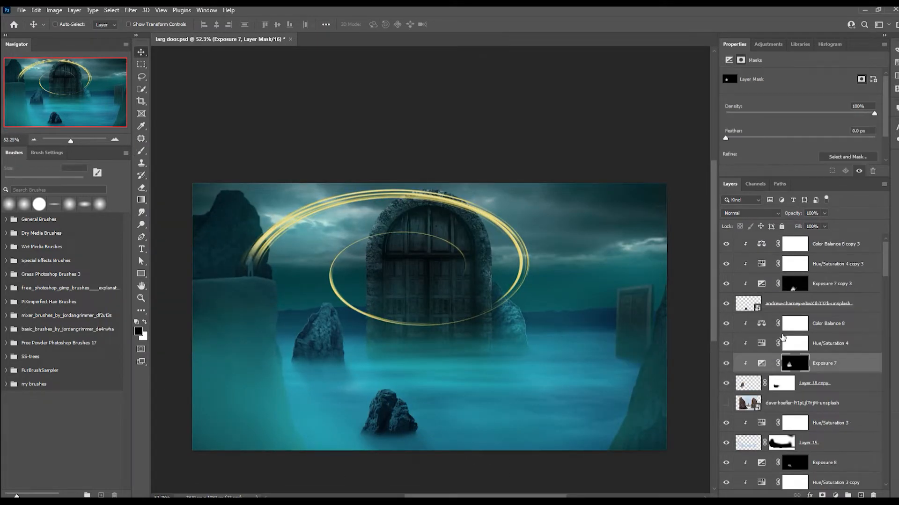
{"action": "key", "text": "x"}
{"action": "scroll", "coordinate": [371, 321], "scroll_direction": "up", "scroll_amount": 1}
{"action": "left_click", "coordinate": [761, 284]}
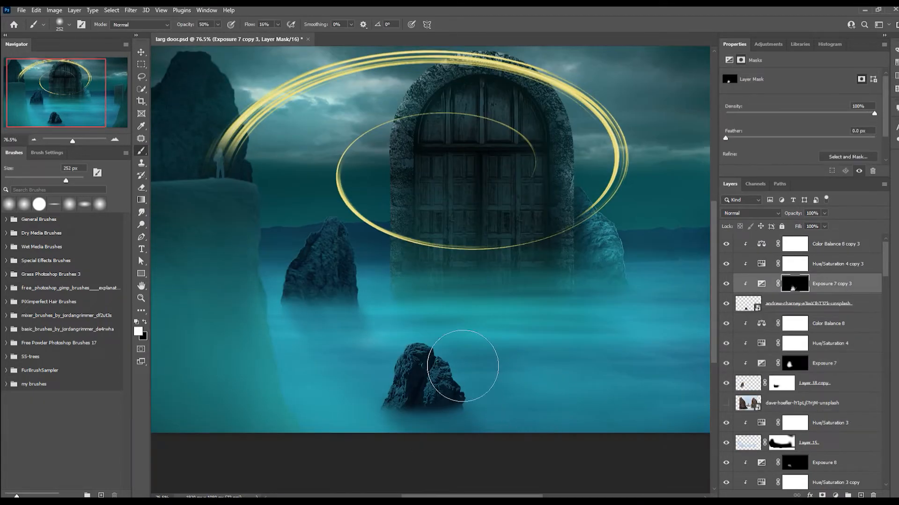
Add a clipped Levels adjustment to the front rock, directly above Exposure 7 copy 3
{"action": "key", "text": "v"}
{"action": "scroll", "coordinate": [487, 346], "scroll_direction": "down", "scroll_amount": 2}
{"action": "left_click", "coordinate": [834, 495]}
{"action": "left_click", "coordinate": [856, 309]}
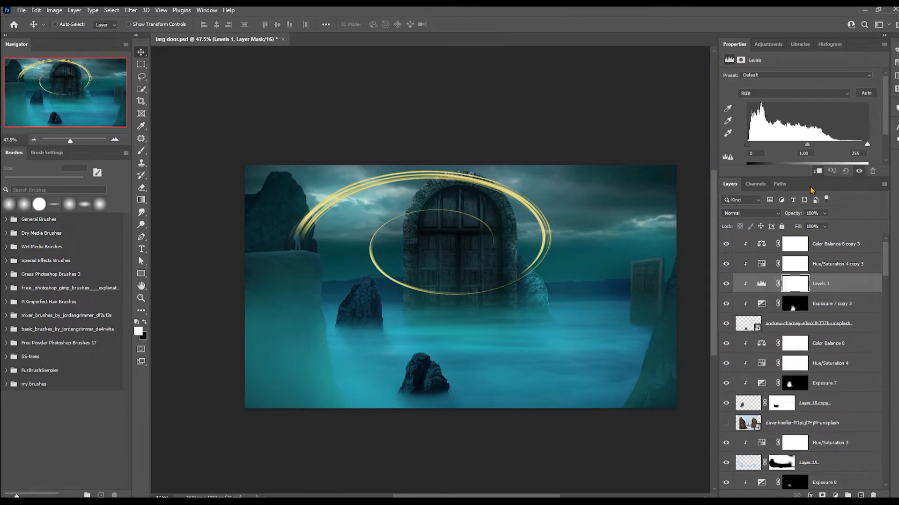
Clip a dark blue Color Fill to the front rock, move it above Color Balance 8 copy 3 and invert its mask
{"action": "key", "text": "b"}
{"action": "key", "text": "alt+bracketright"}
{"action": "key", "text": "alt+bracketright"}
{"action": "left_click", "coordinate": [835, 495]}
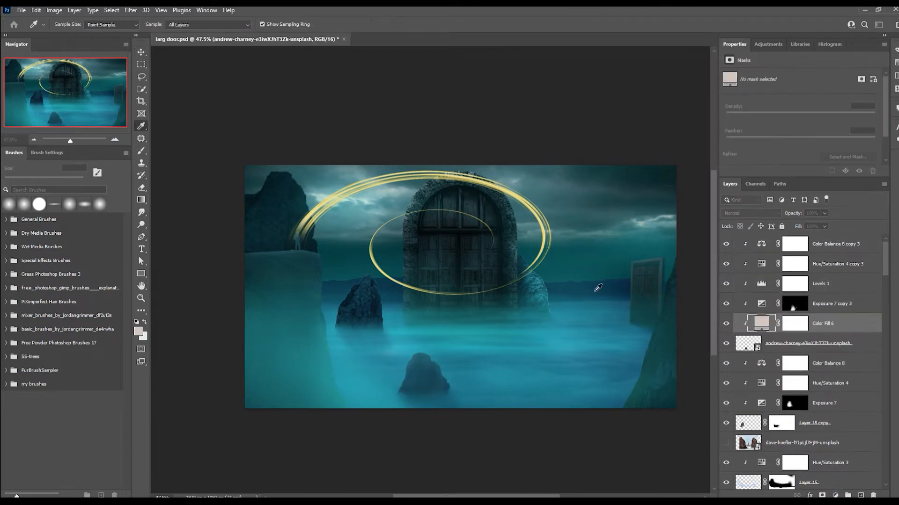
{"action": "left_click_drag", "start_coordinate": [817, 324], "coordinate": [817, 244]}
{"action": "left_click", "coordinate": [786, 247]}
{"action": "key", "text": "ctrl+i"}
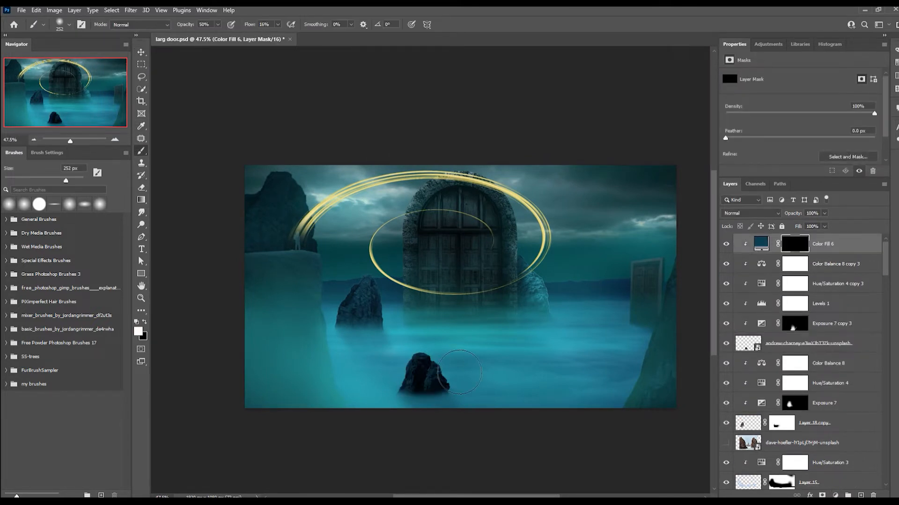
Paint the dark blue fill over the front rock and copy the fill layer into the left sea rock's clipped adjustments
{"action": "scroll", "coordinate": [419, 398], "scroll_direction": "up", "scroll_amount": 2}
{"action": "scroll", "coordinate": [527, 370], "scroll_direction": "down", "scroll_amount": 1}
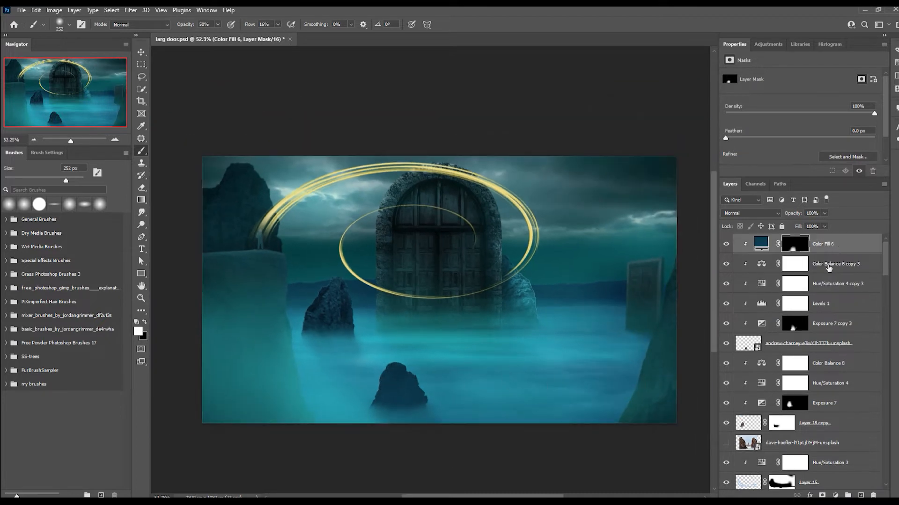
{"action": "left_click_drag", "start_coordinate": [829, 268], "coordinate": [829, 373]}
{"action": "scroll", "coordinate": [495, 414], "scroll_direction": "up", "scroll_amount": 1}
{"action": "left_click_drag", "start_coordinate": [762, 383], "coordinate": [762, 360]}
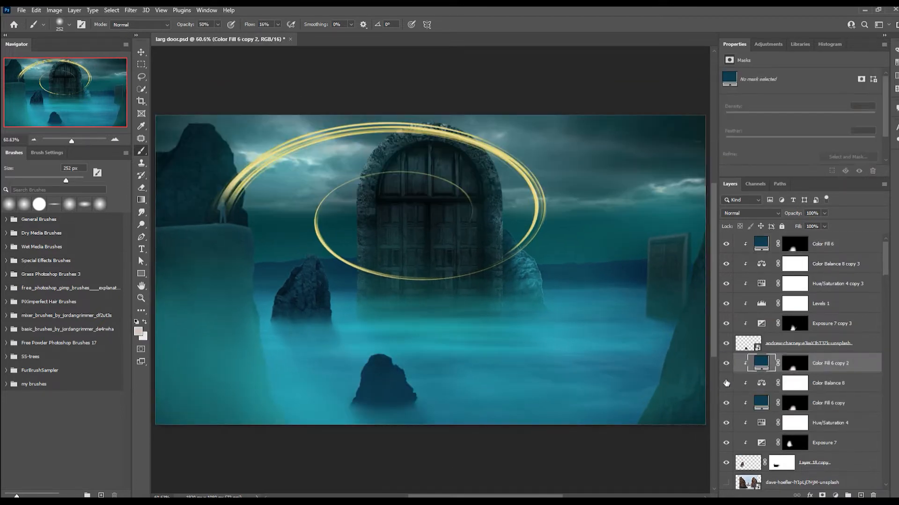
Clip a dark blue Color Fill to the rock in the "next to door" group and invert the fill's mask
{"action": "scroll", "coordinate": [369, 378], "scroll_direction": "down", "scroll_amount": 1}
{"action": "scroll", "coordinate": [796, 337], "scroll_direction": "down", "scroll_amount": 5}
{"action": "left_click", "coordinate": [791, 351]}
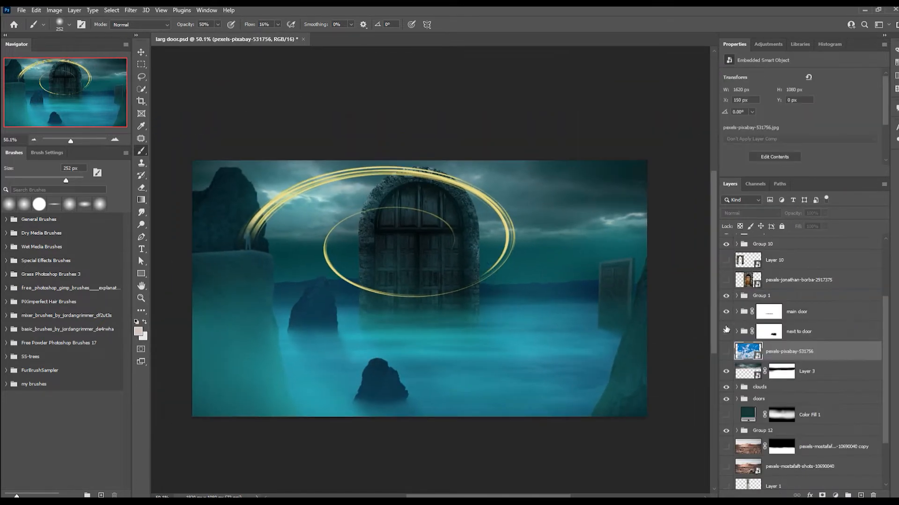
{"action": "left_click", "coordinate": [736, 331]}
{"action": "left_click", "coordinate": [828, 357]}
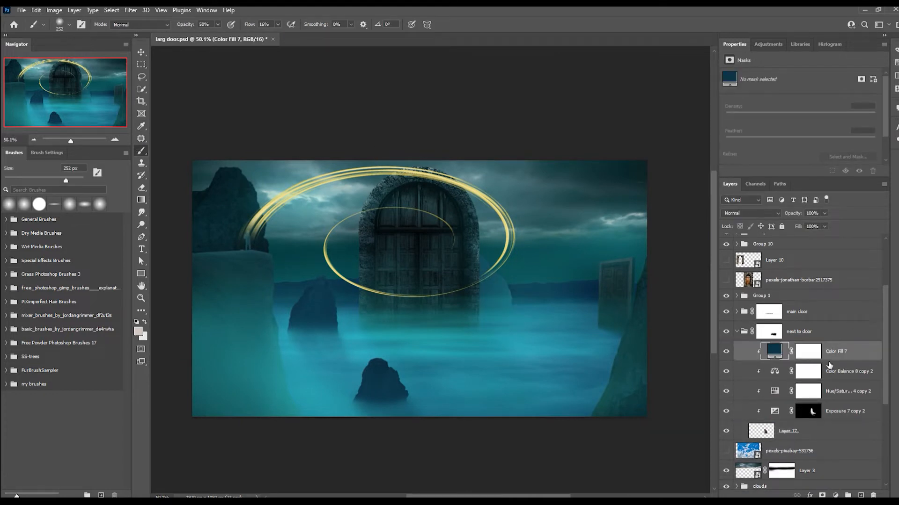
{"action": "key", "text": "ctrl+backslash"}
{"action": "key", "text": "ctrl+i"}
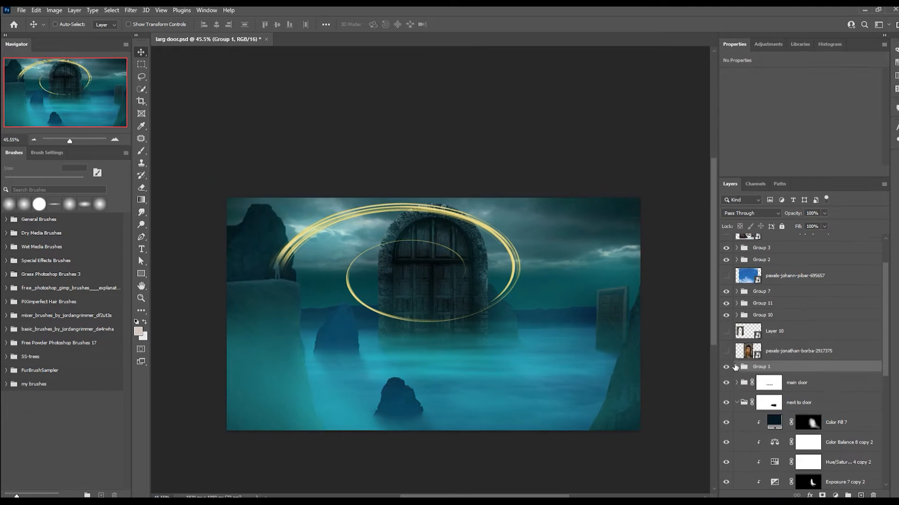
Clip a dark navy Color Fill to Layer 18 in Group 1, invert its mask and paint it in with a 252 px white brush
{"action": "scroll", "coordinate": [800, 360], "scroll_direction": "down", "scroll_amount": 1}
{"action": "left_click", "coordinate": [839, 492]}
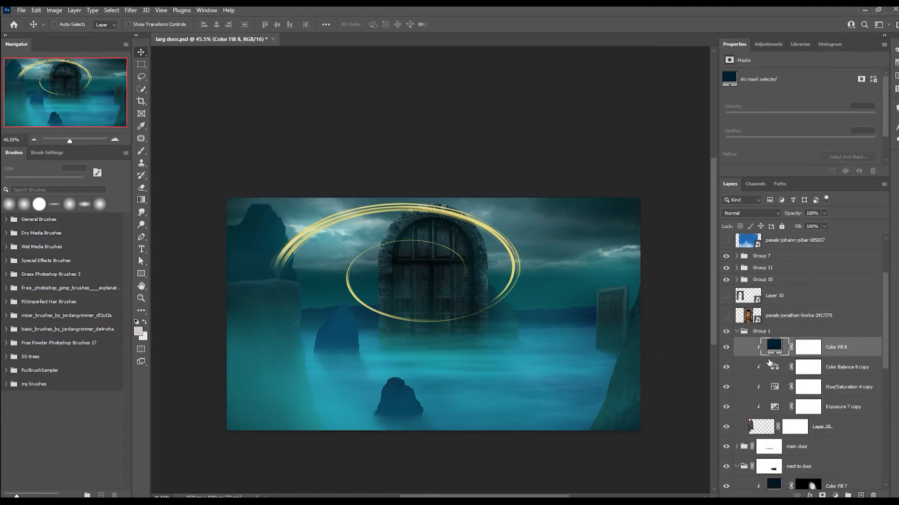
{"action": "key", "text": "ctrl+backslash"}
{"action": "key", "text": "ctrl+i"}
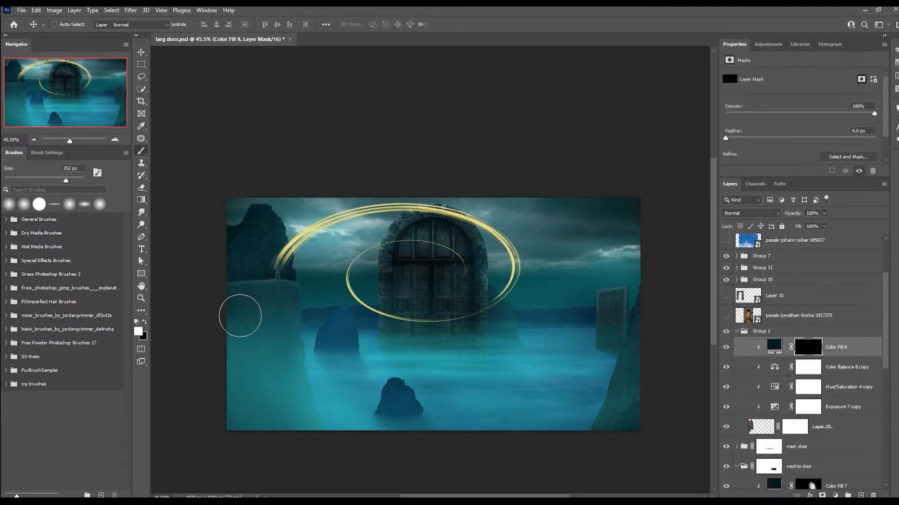
{"action": "mouse_move", "coordinate": [240, 316]}
{"action": "left_mouse_down"}
{"action": "mouse_move", "coordinate": [264, 331]}
{"action": "mouse_move", "coordinate": [325, 313]}
{"action": "left_mouse_up"}
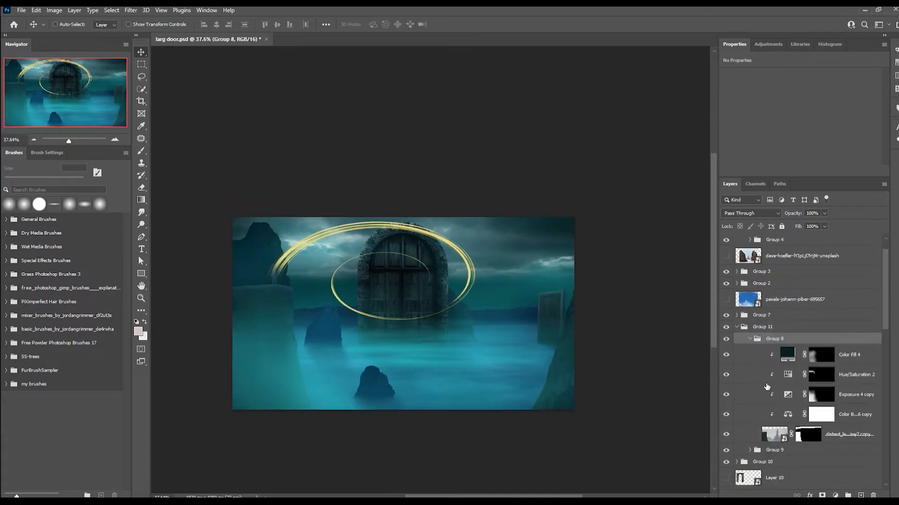
Recolour the cliffs' Color Fill 4 in Group 8 dark blue and place Group 11 above the Group 7 mist
{"action": "key", "text": "i"}
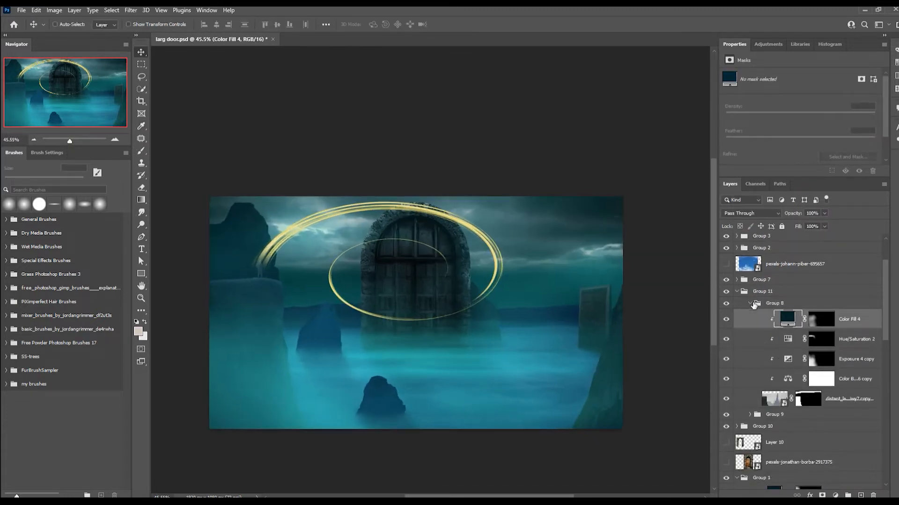
{"action": "left_click", "coordinate": [750, 304]}
{"action": "scroll", "coordinate": [726, 309], "scroll_direction": "up", "scroll_amount": 3}
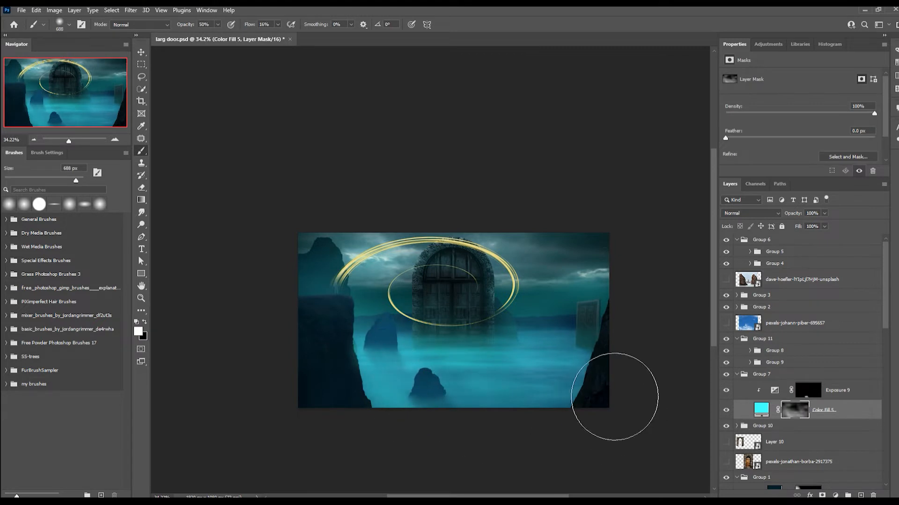
{"action": "left_click", "coordinate": [738, 375]}
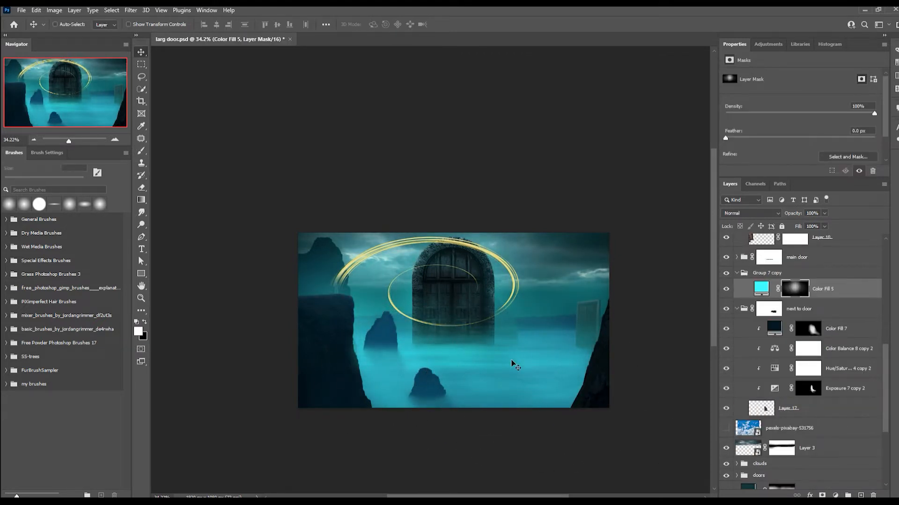
Paint mist beside the door on the Color Fill 5 mask in Group 7 copy with a 392 px white brush
{"action": "key", "text": "b"}
{"action": "left_click_drag", "start_coordinate": [575, 341], "coordinate": [528, 331]}
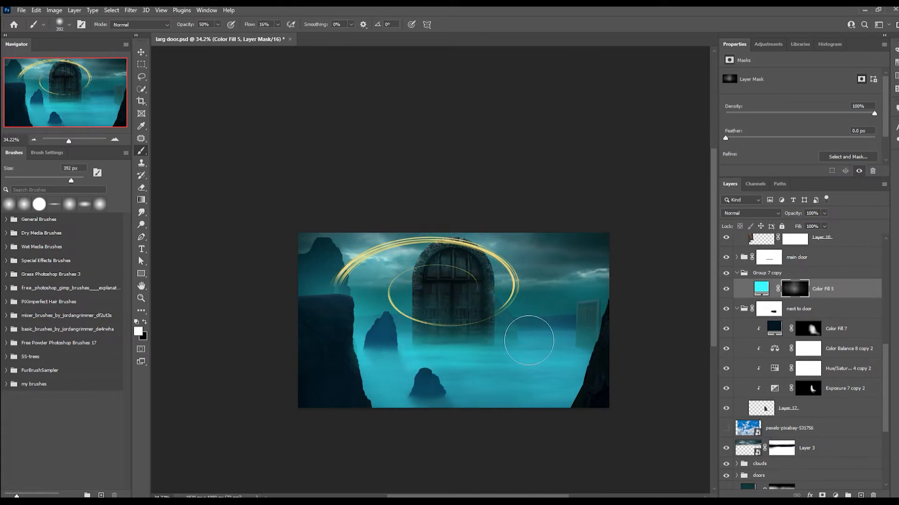
{"action": "key", "text": "x"}
Duplicate the mist group, place the copy just above Layer 3 and repaint its blackened Color Fill 5 mask for distant haze
{"action": "left_click", "coordinate": [738, 274]}
{"action": "key", "text": "ctrl+j"}
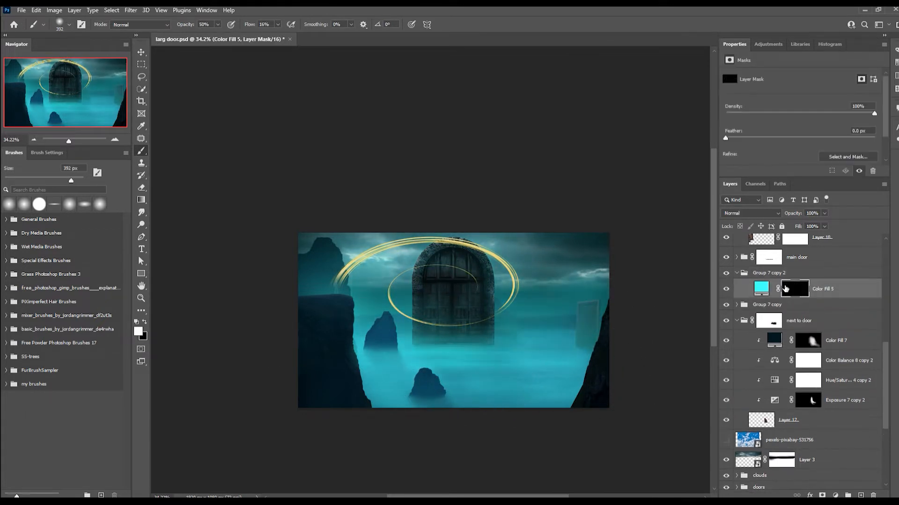
{"action": "left_click_drag", "start_coordinate": [796, 272], "coordinate": [794, 428]}
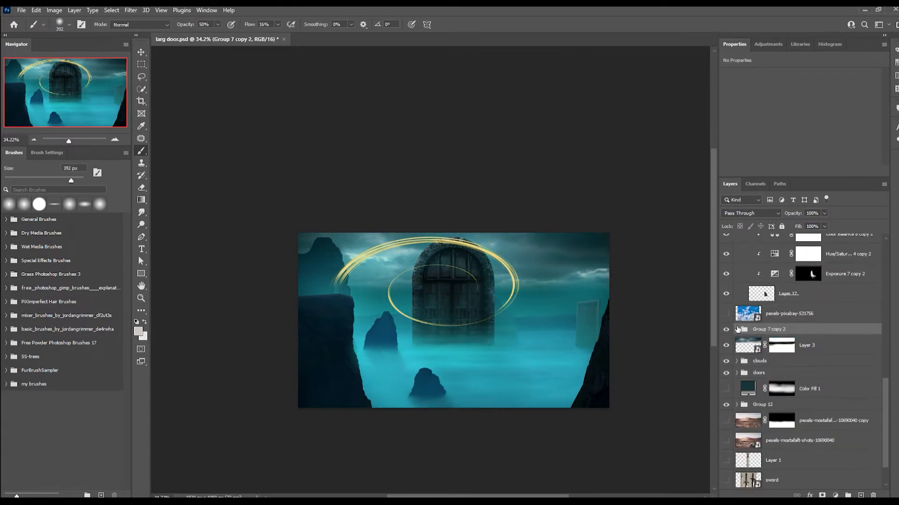
{"action": "left_click", "coordinate": [737, 329]}
{"action": "left_click", "coordinate": [795, 345]}
{"action": "scroll", "coordinate": [634, 291], "scroll_direction": "up", "scroll_amount": 3}
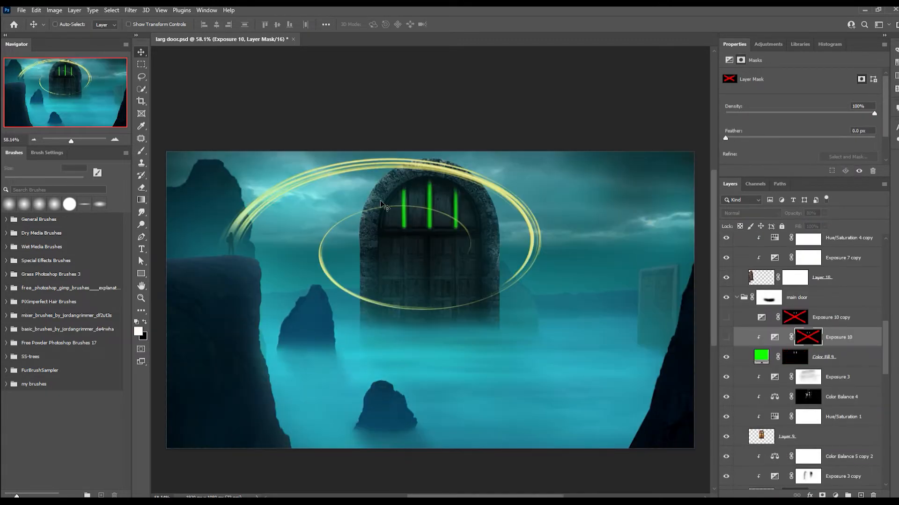
Clip an Exposure adjustment of +2.91 above the stone arch's Color Balance 5 layer and invert its mask
{"action": "scroll", "coordinate": [430, 196], "scroll_direction": "up", "scroll_amount": 8}
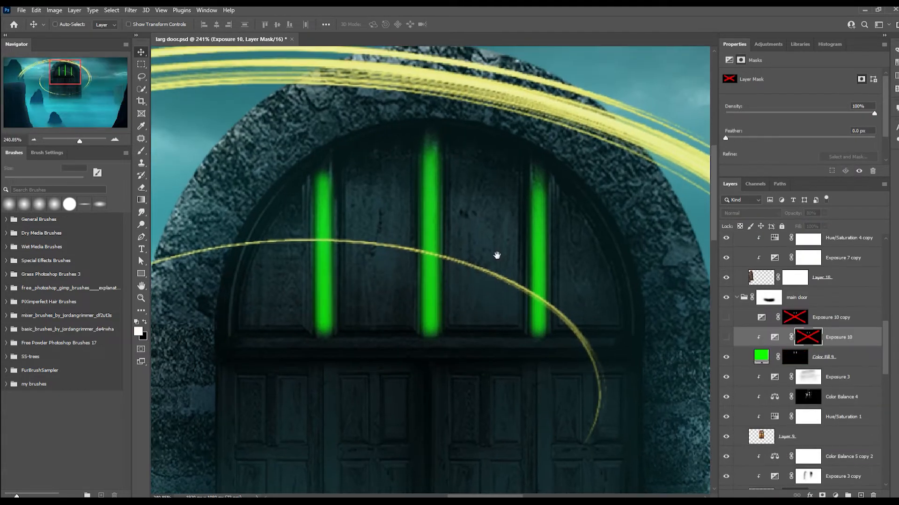
{"action": "scroll", "coordinate": [385, 292], "scroll_direction": "down", "scroll_amount": 8}
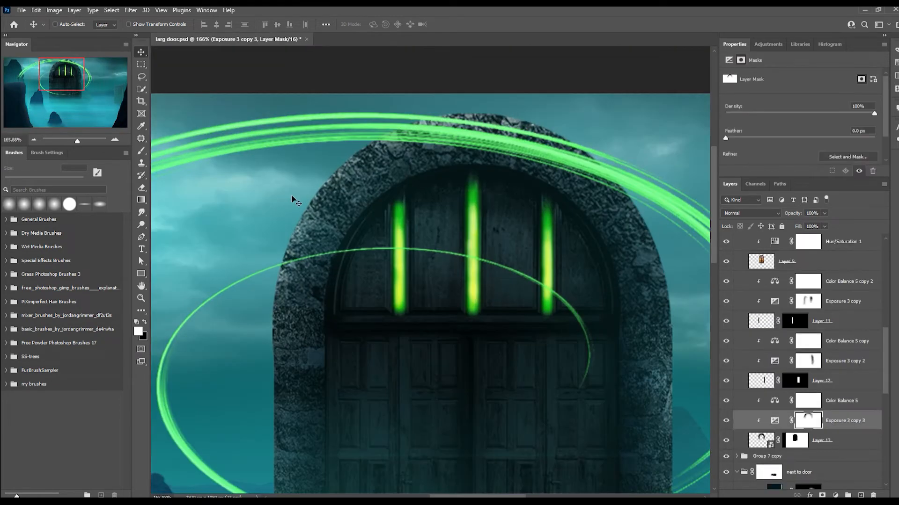
{"action": "left_click", "coordinate": [774, 420]}
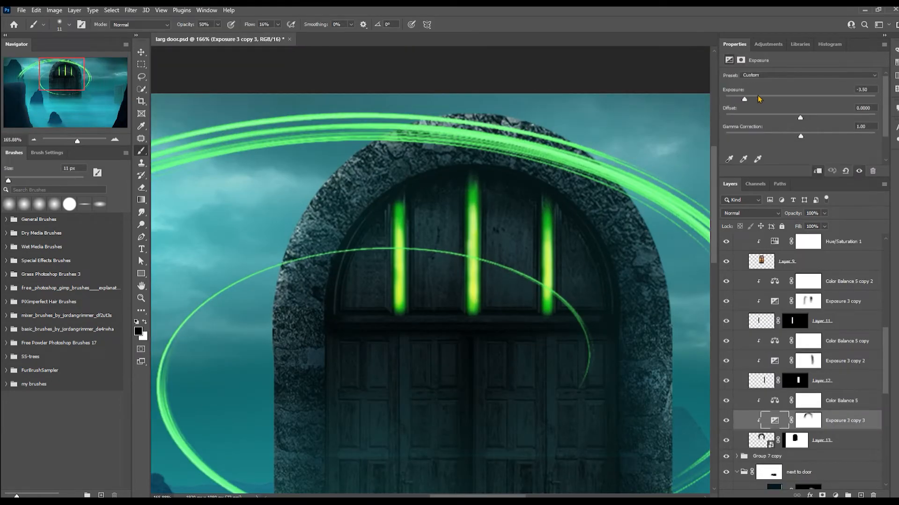
{"action": "left_click_drag", "start_coordinate": [748, 100], "coordinate": [833, 99]}
{"action": "left_click", "coordinate": [774, 400]}
{"action": "left_click", "coordinate": [823, 495]}
{"action": "key", "text": "ctrl+i"}
Paint highlights along the left and upper edges of the stone arch with a 45 px white brush on the Exposure 11 mask
{"action": "key", "text": "bracketright"}
{"action": "key", "text": "bracketright"}
{"action": "key", "text": "bracketright"}
{"action": "key", "text": "x"}
{"action": "left_click_drag", "start_coordinate": [292, 300], "coordinate": [351, 164]}
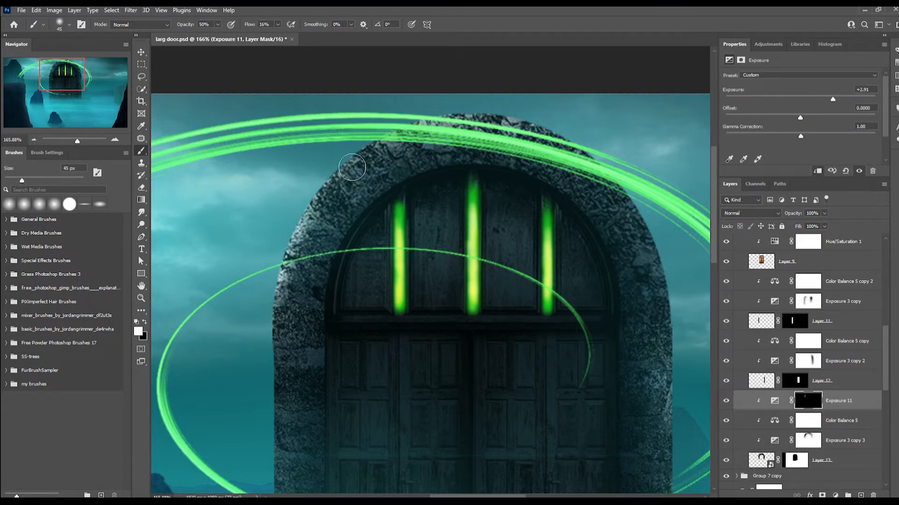
{"action": "left_click_drag", "start_coordinate": [511, 108], "coordinate": [482, 155]}
{"action": "scroll", "coordinate": [391, 275], "scroll_direction": "down", "scroll_amount": 3}
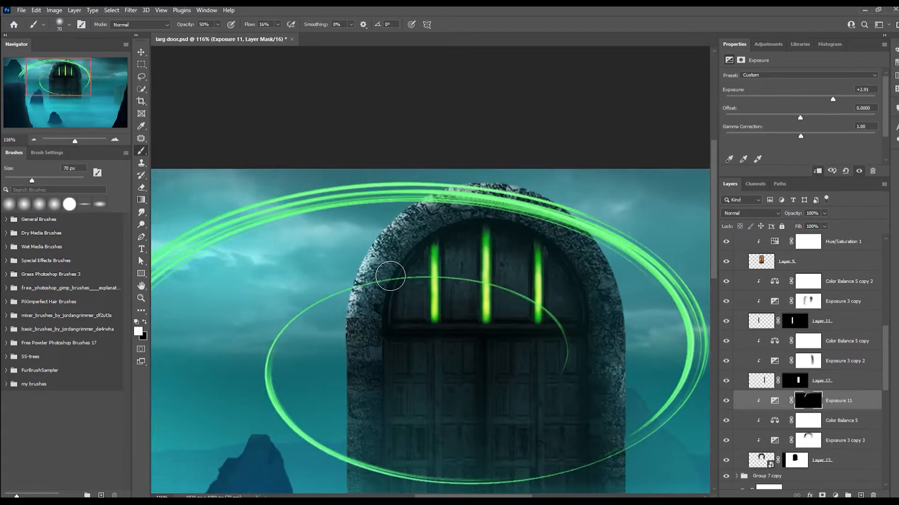
Soften the highlights on the arch's left inner side with a 70 px black brush
{"action": "key", "text": "x"}
{"action": "key", "text": "bracketright"}
{"action": "key", "text": "bracketright"}
{"action": "key", "text": "bracketright"}
{"action": "left_click_drag", "start_coordinate": [357, 357], "coordinate": [417, 280]}
Clip an Exposure adjustment of +3.42 above Color Balance 5 copy 2 for Layer 11 and invert its mask
{"action": "left_click", "coordinate": [837, 281]}
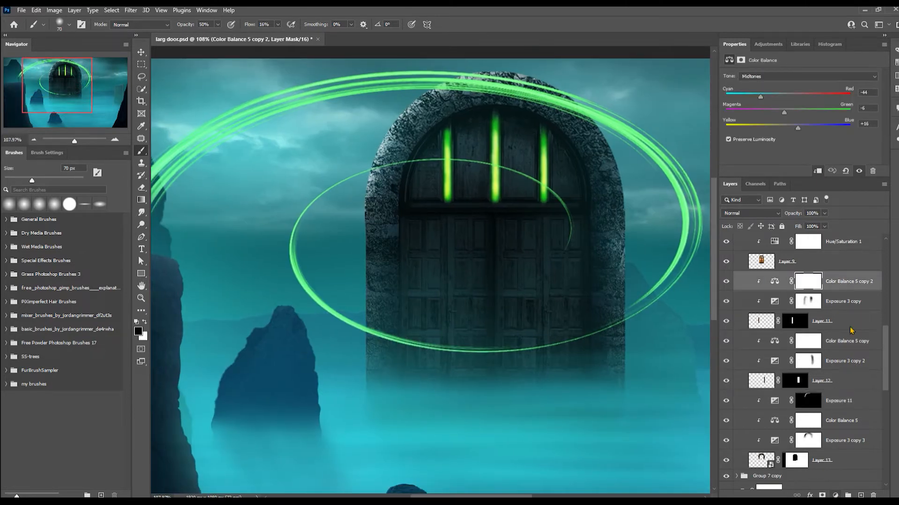
{"action": "left_click", "coordinate": [823, 495]}
{"action": "key", "text": "ctrl+alt+g"}
{"action": "left_click_drag", "start_coordinate": [800, 99], "coordinate": [838, 100]}
{"action": "key", "text": "ctrl+i"}
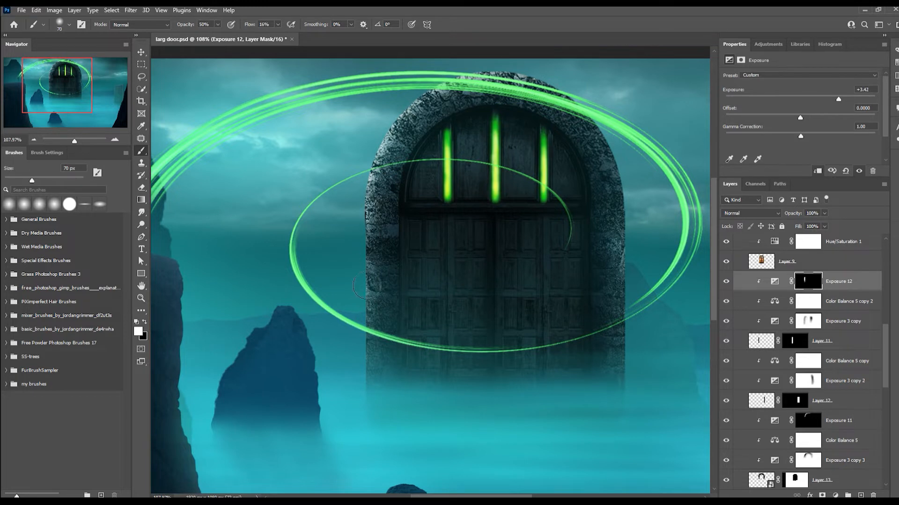
Reduce the mist over the rock beside the door with a 70 px black brush on Group 7 copy's Color Fill 5 mask, then collapse the group
{"action": "key", "text": "ctrl+minus"}
{"action": "key", "text": "alt+bracketleft"}
{"action": "key", "text": "alt+bracketleft"}
{"action": "key", "text": "alt+bracketleft"}
{"action": "key", "text": "alt+bracketleft"}
{"action": "key", "text": "alt+bracketleft"}
{"action": "key", "text": "ctrl+minus"}
{"action": "key", "text": "v"}
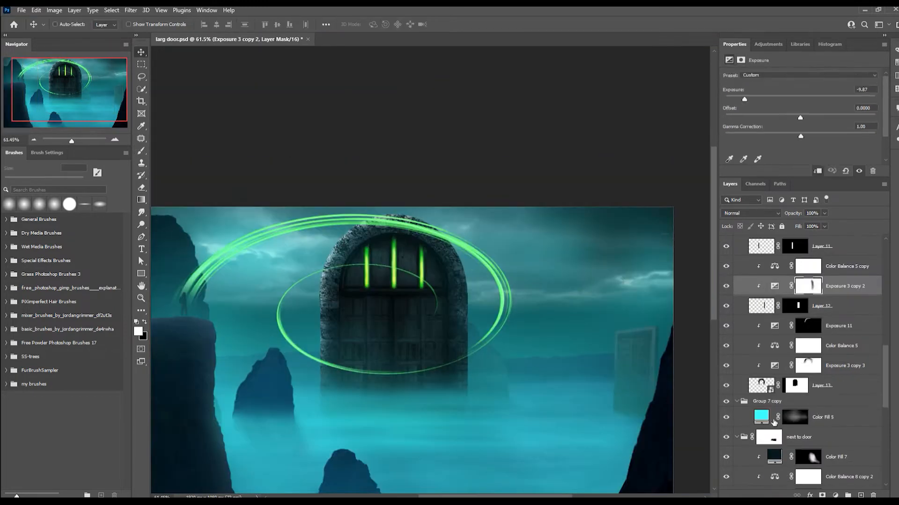
{"action": "left_click", "coordinate": [773, 422]}
{"action": "key", "text": "b"}
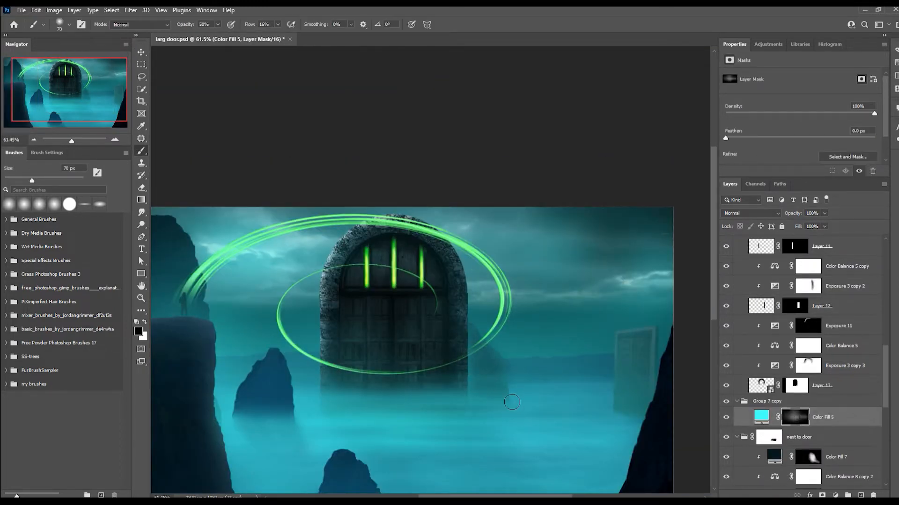
{"action": "key", "text": "v"}
{"action": "left_click", "coordinate": [736, 401]}
{"action": "left_click", "coordinate": [731, 324]}
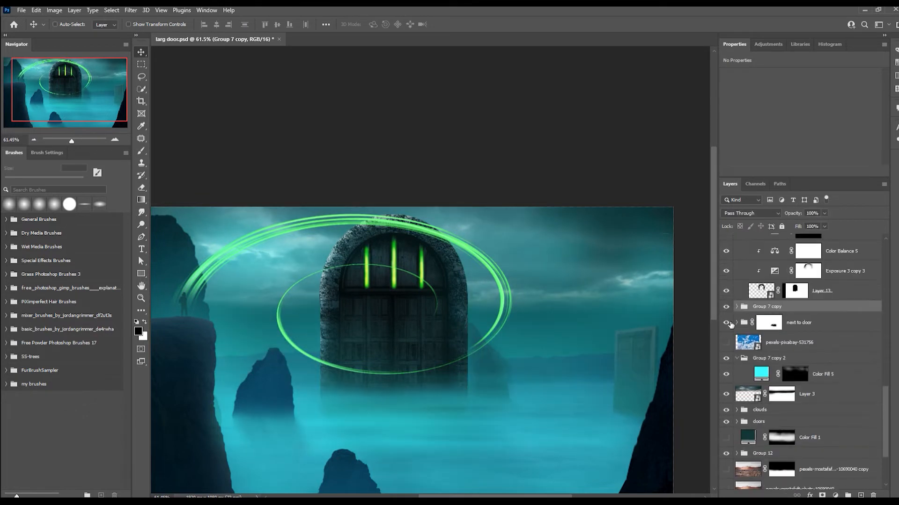
Touch up the Color Fill 7 mask in the "next to door" group and move that fill below Exposure 7 copy 2
{"action": "left_click", "coordinate": [737, 322]}
{"action": "left_click", "coordinate": [808, 342]}
{"action": "key", "text": "b"}
{"action": "key", "text": "v"}
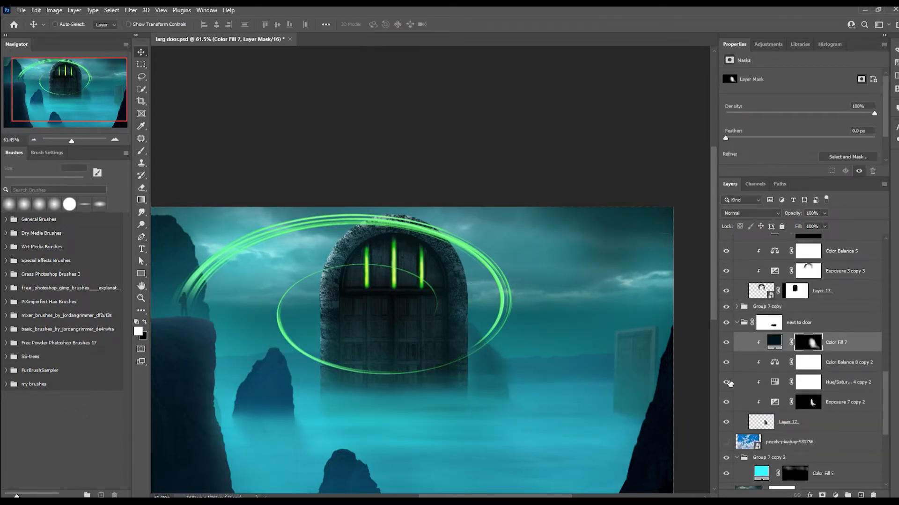
{"action": "left_click", "coordinate": [734, 402]}
{"action": "left_click_drag", "start_coordinate": [775, 342], "coordinate": [775, 401]}
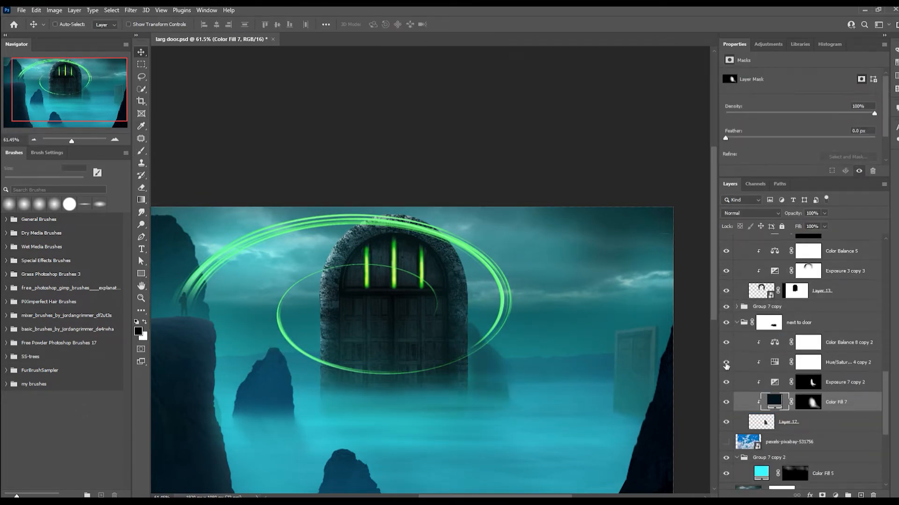
Refine the shading of the rock beside the door on the Exposure 7 copy 2 mask
{"action": "left_click", "coordinate": [808, 382]}
{"action": "key", "text": "b"}
{"action": "key", "text": "x"}
{"action": "key", "text": "v"}
{"action": "scroll", "coordinate": [500, 434], "scroll_direction": "down", "scroll_amount": 4}
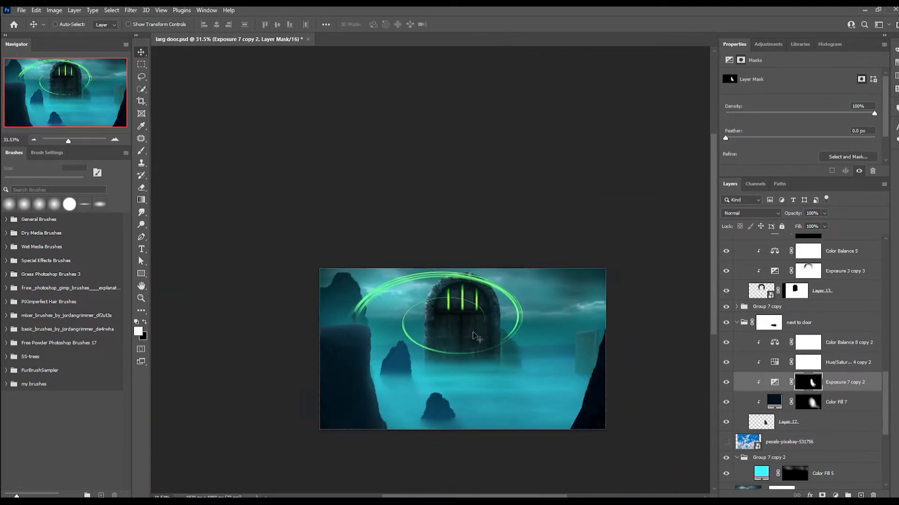
Clear mist around the base of the rock beside the door using a 168 px black brush on the Color Fill 5 mask
{"action": "scroll", "coordinate": [500, 434], "scroll_direction": "up", "scroll_amount": 3}
{"action": "scroll", "coordinate": [759, 342], "scroll_direction": "up", "scroll_amount": 3}
{"action": "scroll", "coordinate": [538, 357], "scroll_direction": "up", "scroll_amount": 4}
{"action": "key", "text": "b"}
{"action": "key", "text": "x"}
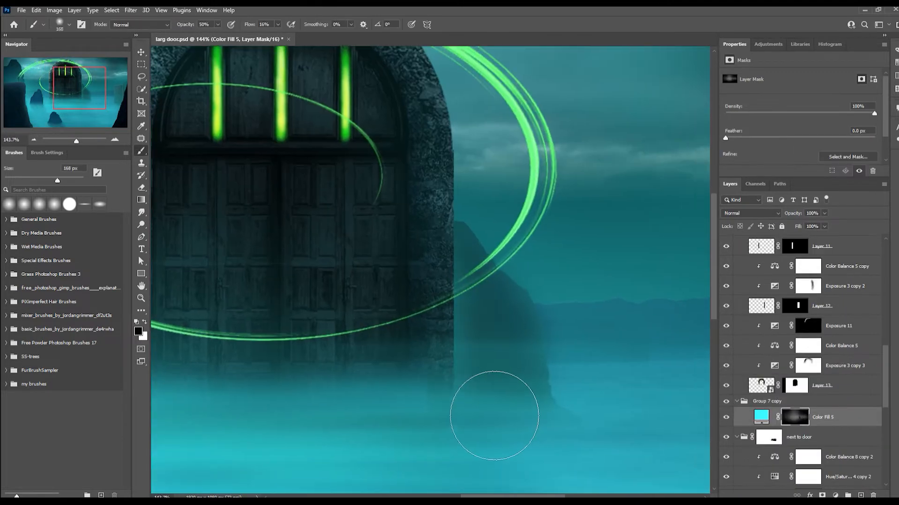
{"action": "scroll", "coordinate": [482, 421], "scroll_direction": "down", "scroll_amount": 3}
{"action": "scroll", "coordinate": [822, 320], "scroll_direction": "up", "scroll_amount": 3}
{"action": "scroll", "coordinate": [822, 320], "scroll_direction": "up", "scroll_amount": 4}
{"action": "scroll", "coordinate": [823, 320], "scroll_direction": "down", "scroll_amount": 1}
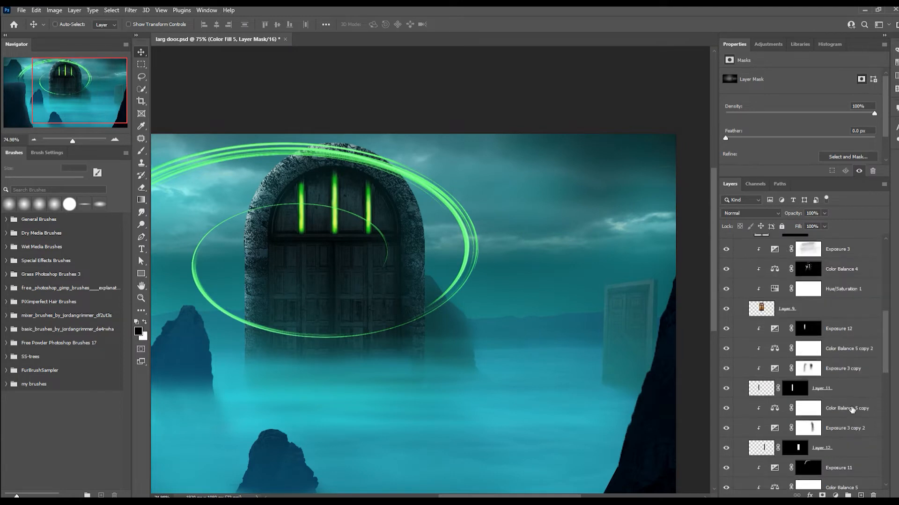
Add a -3.46 Exposure adjustment clipped above Exposure 3 in the main door group, invert its mask and reveal it over the lower door with a 300 px white brush
{"action": "scroll", "coordinate": [823, 319], "scroll_direction": "up", "scroll_amount": 1}
{"action": "scroll", "coordinate": [396, 352], "scroll_direction": "down", "scroll_amount": 4}
{"action": "scroll", "coordinate": [395, 352], "scroll_direction": "up", "scroll_amount": 2}
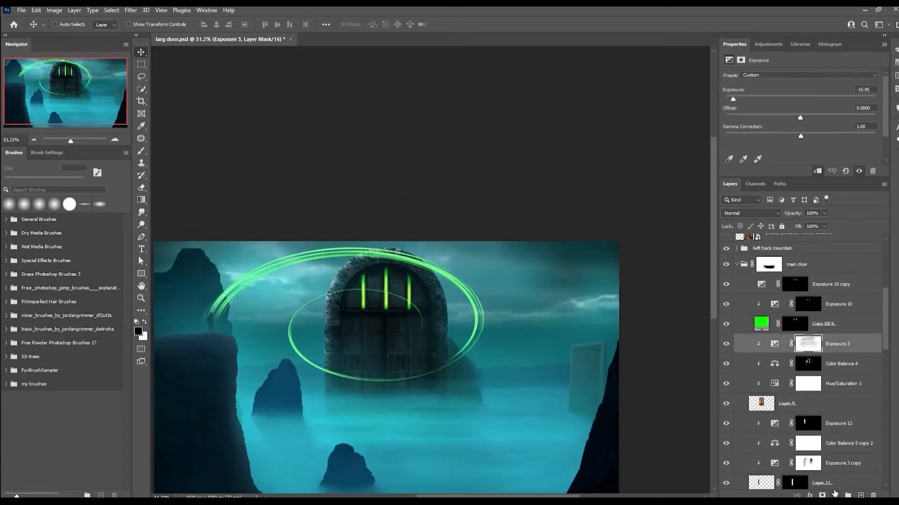
{"action": "left_click_drag", "start_coordinate": [800, 96], "coordinate": [759, 97]}
{"action": "key", "text": "ctrl+i"}
{"action": "key", "text": "b"}
{"action": "scroll", "coordinate": [385, 418], "scroll_direction": "up", "scroll_amount": 1}
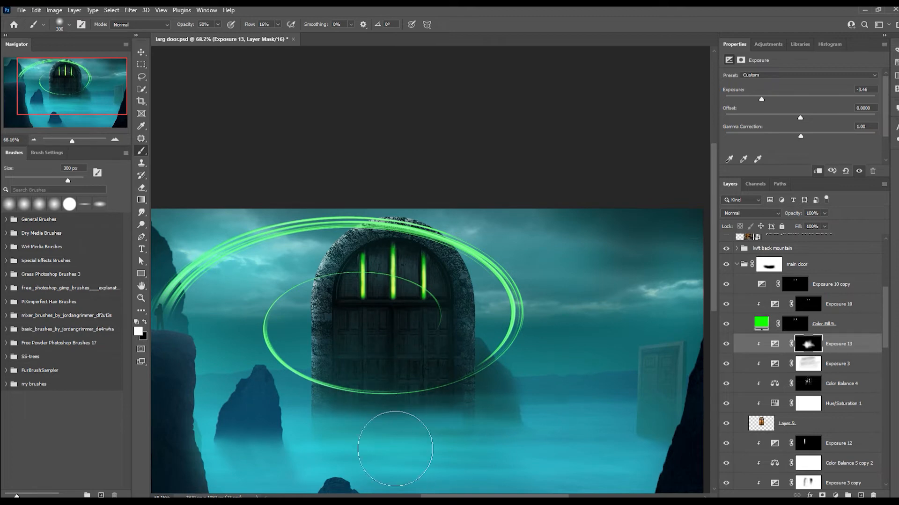
{"action": "scroll", "coordinate": [458, 382], "scroll_direction": "down", "scroll_amount": 1}
Paint three straight vertical green bars down the lower door panels on the Color Fill 9 mask with a 7 px white brush
{"action": "scroll", "coordinate": [437, 337], "scroll_direction": "up", "scroll_amount": 3}
{"action": "scroll", "coordinate": [402, 321], "scroll_direction": "up", "scroll_amount": 1}
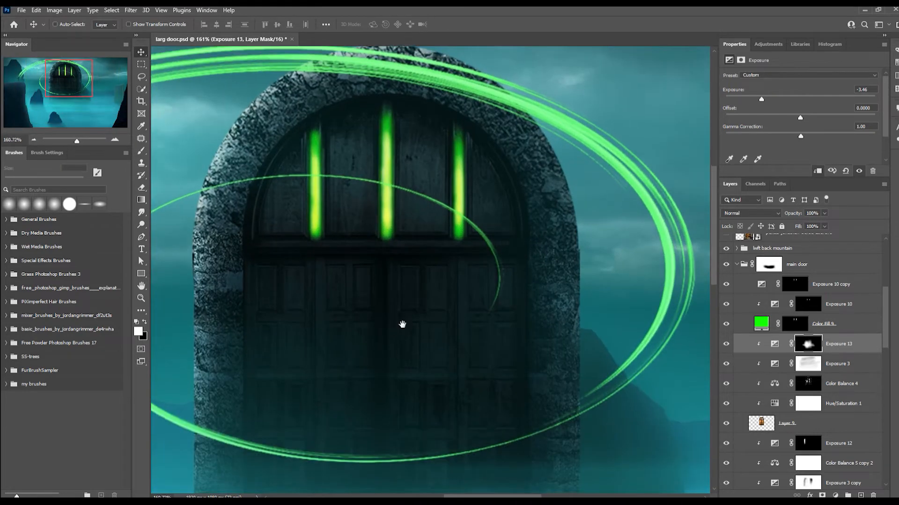
{"action": "key", "text": "v"}
{"action": "scroll", "coordinate": [734, 418], "scroll_direction": "up", "scroll_amount": 3}
{"action": "left_click", "coordinate": [802, 424]}
{"action": "key", "text": "b"}
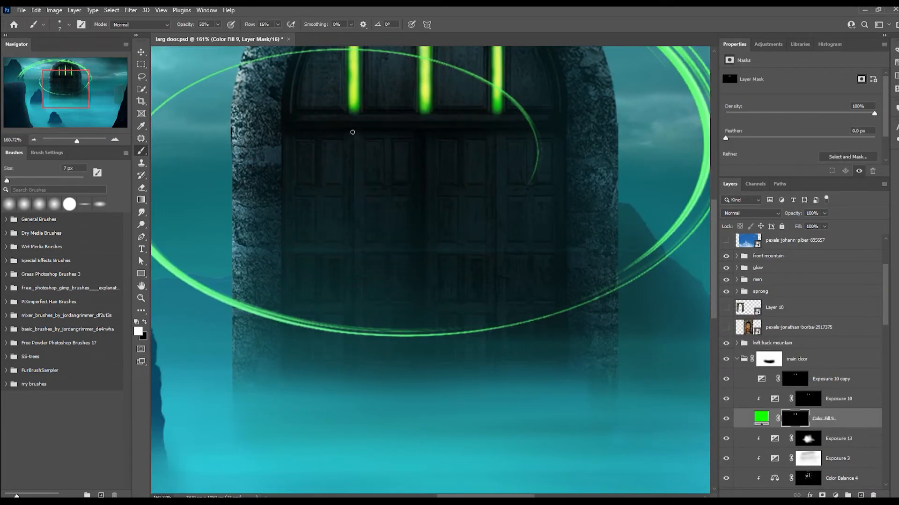
{"action": "left_click", "coordinate": [350, 397], "text": "shift"}
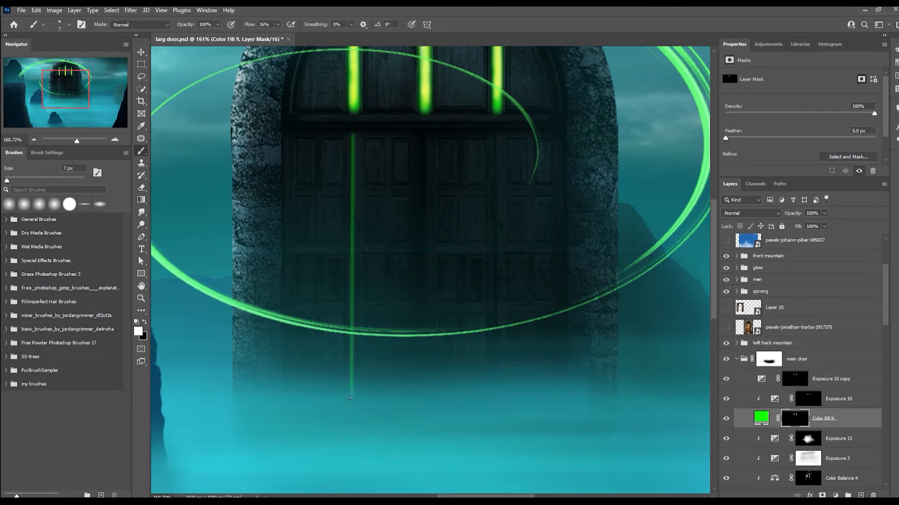
{"action": "left_click", "coordinate": [351, 134], "text": "shift"}
{"action": "key", "text": "h"}
{"action": "left_click_drag", "start_coordinate": [349, 400], "coordinate": [421, 235]}
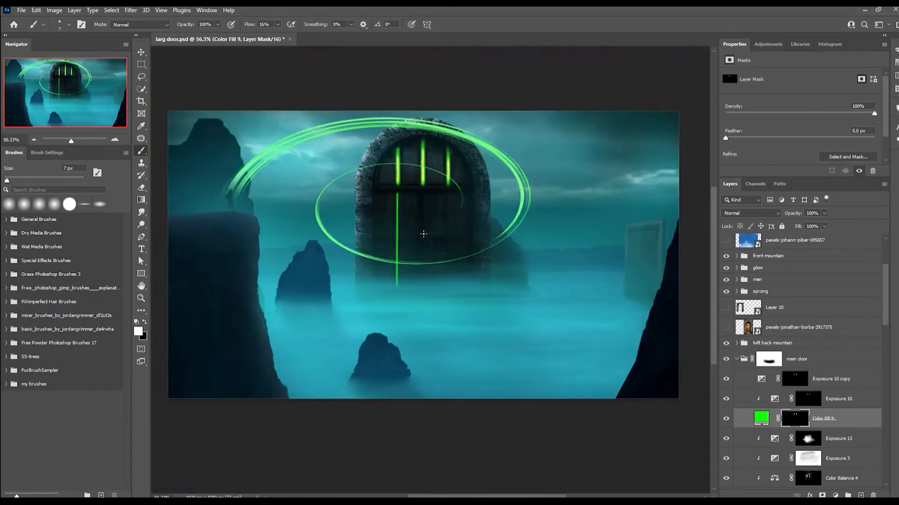
{"action": "left_click", "coordinate": [422, 412], "text": "shift"}
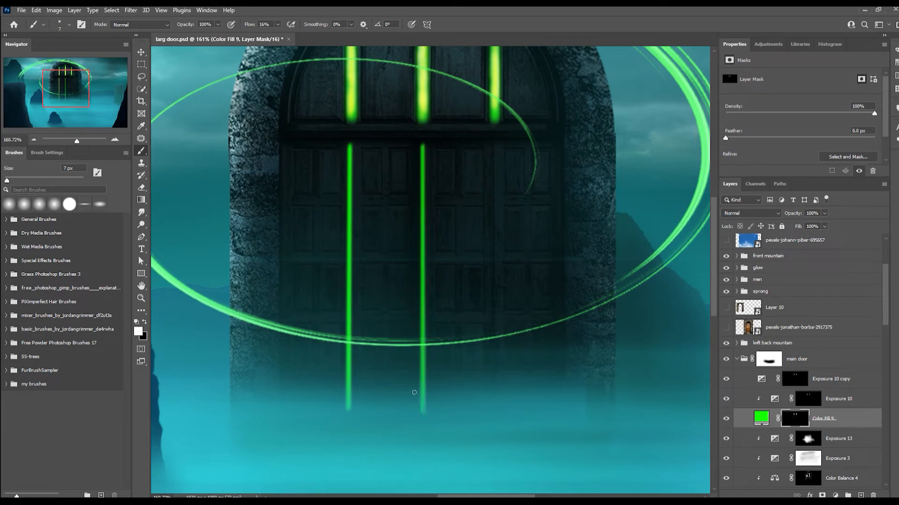
{"action": "left_click", "coordinate": [492, 411], "text": "shift"}
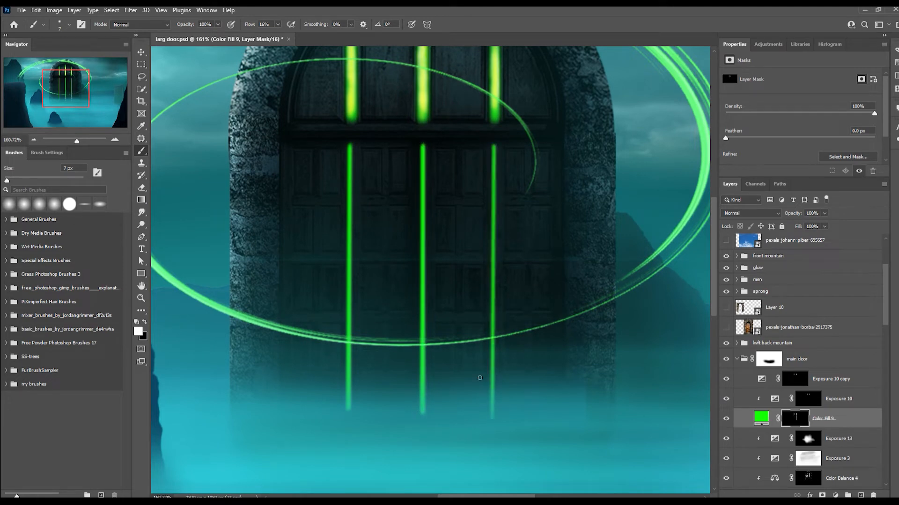
Brighten the three lower bars toward yellow-green on the Exposure 10 mask with a 42 px white brush
{"action": "scroll", "coordinate": [477, 377], "scroll_direction": "down", "scroll_amount": 2}
{"action": "left_click", "coordinate": [808, 399]}
{"action": "scroll", "coordinate": [459, 295], "scroll_direction": "up", "scroll_amount": 2}
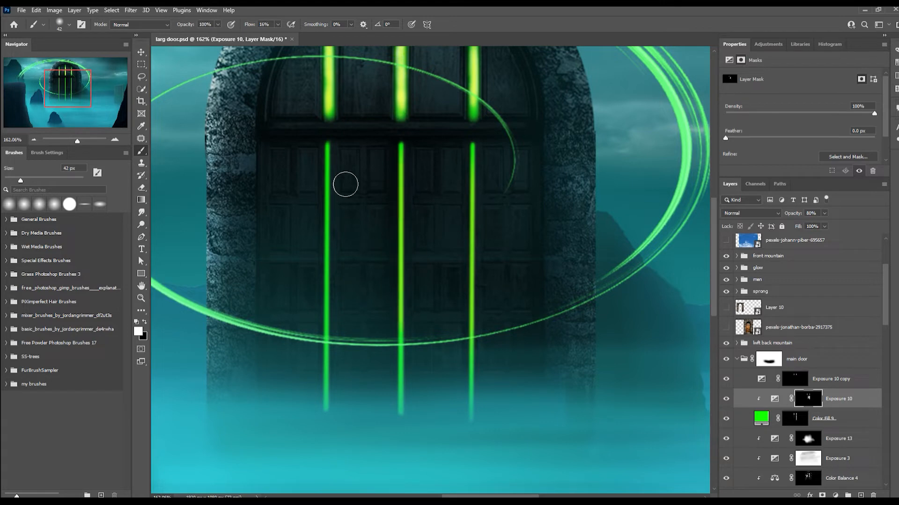
{"action": "scroll", "coordinate": [330, 360], "scroll_direction": "down", "scroll_amount": 2}
Paint a brighter core along the three lower bars on the Exposure 10 copy mask with a 7 px white brush
{"action": "key", "text": "alt+]"}
{"action": "scroll", "coordinate": [365, 275], "scroll_direction": "up", "scroll_amount": 3}
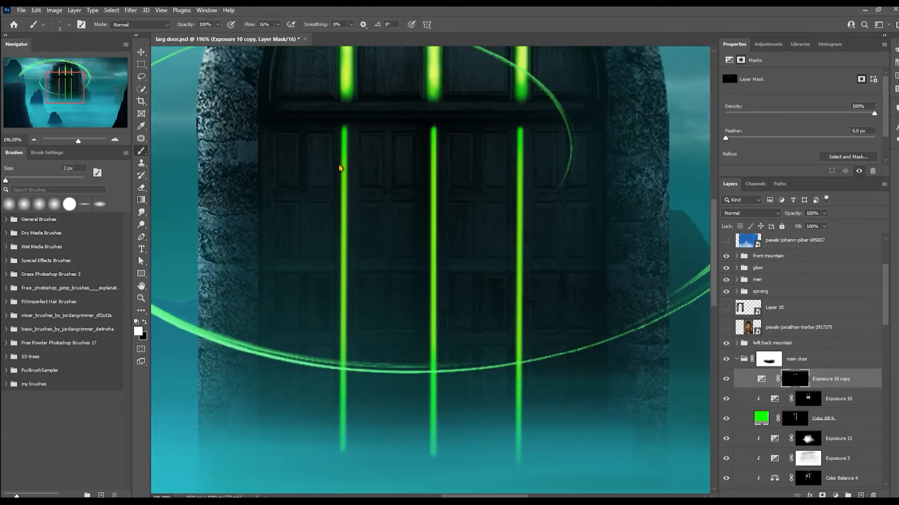
{"action": "left_click_drag", "start_coordinate": [344, 397], "coordinate": [344, 209]}
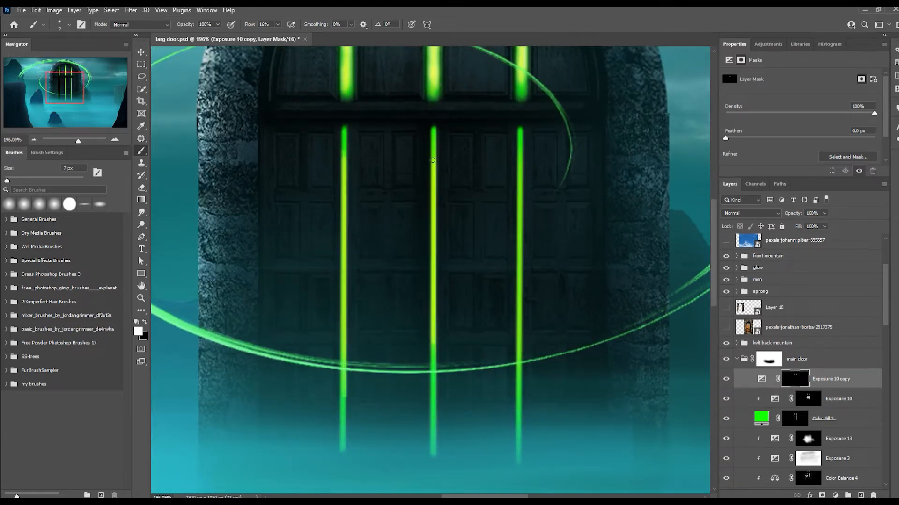
{"action": "left_click_drag", "start_coordinate": [519, 355], "coordinate": [519, 158]}
{"action": "scroll", "coordinate": [447, 372], "scroll_direction": "down", "scroll_amount": 4}
{"action": "key", "text": "v"}
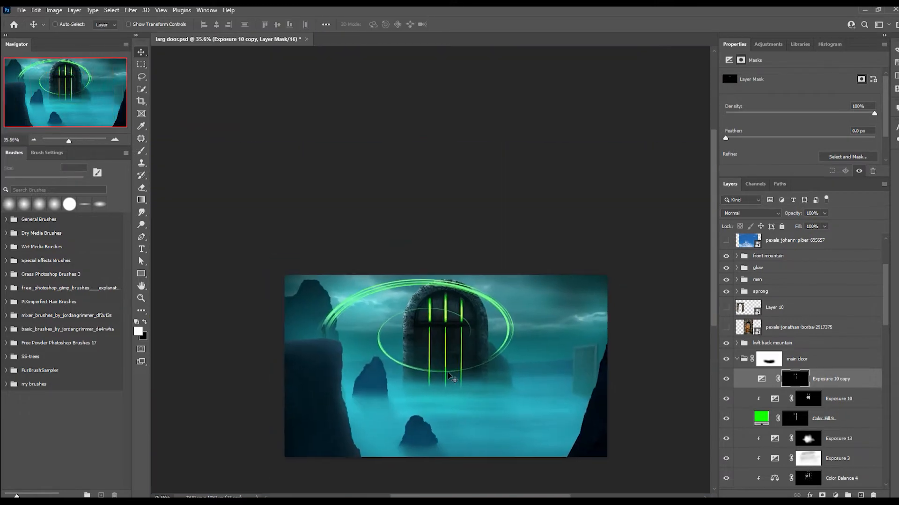
Fade the upper ends of the three lower bars on the Color Fill 9 mask with a 22 px black brush at 20% opacity
{"action": "scroll", "coordinate": [448, 372], "scroll_direction": "up", "scroll_amount": 3}
{"action": "key", "text": "alt+["}
{"action": "key", "text": "alt+["}
{"action": "scroll", "coordinate": [427, 301], "scroll_direction": "up", "scroll_amount": 2}
{"action": "key", "text": "b"}
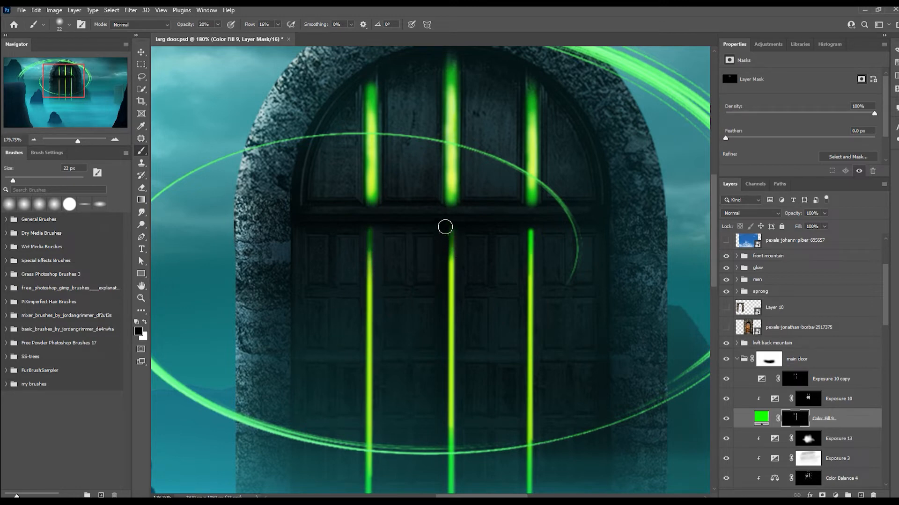
{"action": "scroll", "coordinate": [496, 232], "scroll_direction": "right", "scroll_amount": 2}
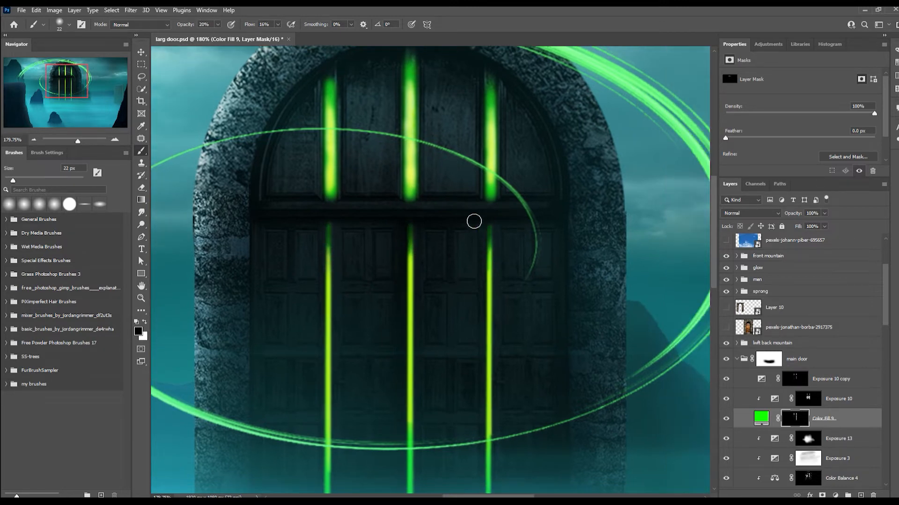
{"action": "scroll", "coordinate": [474, 222], "scroll_direction": "up", "scroll_amount": 1}
Fade the bottom ends of the lower bars into the mist on the Color Fill 9 mask with a 50 px black brush at 20% opacity
{"action": "scroll", "coordinate": [421, 304], "scroll_direction": "down", "scroll_amount": 3}
{"action": "key", "text": "bracketright"}
{"action": "key", "text": "bracketright"}
{"action": "key", "text": "bracketright"}
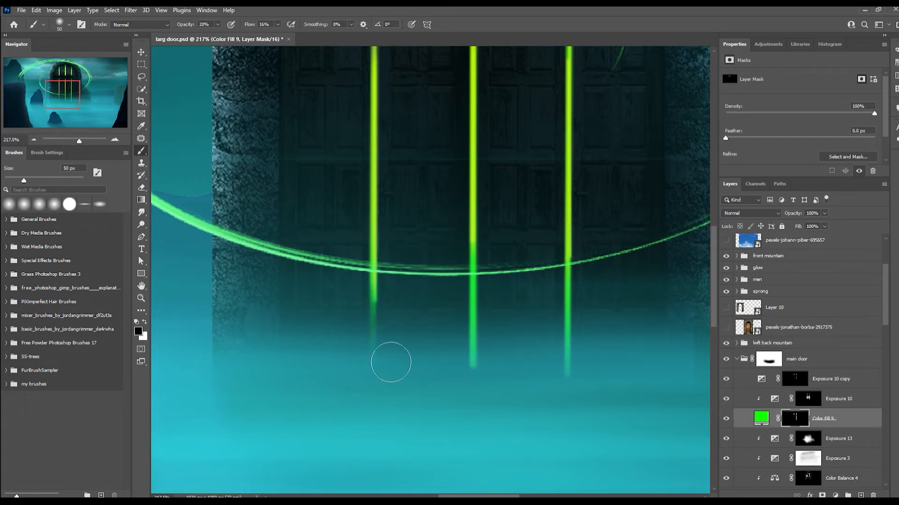
{"action": "scroll", "coordinate": [391, 363], "scroll_direction": "down", "scroll_amount": 2}
{"action": "scroll", "coordinate": [419, 370], "scroll_direction": "right", "scroll_amount": 2}
{"action": "scroll", "coordinate": [434, 347], "scroll_direction": "down", "scroll_amount": 1}
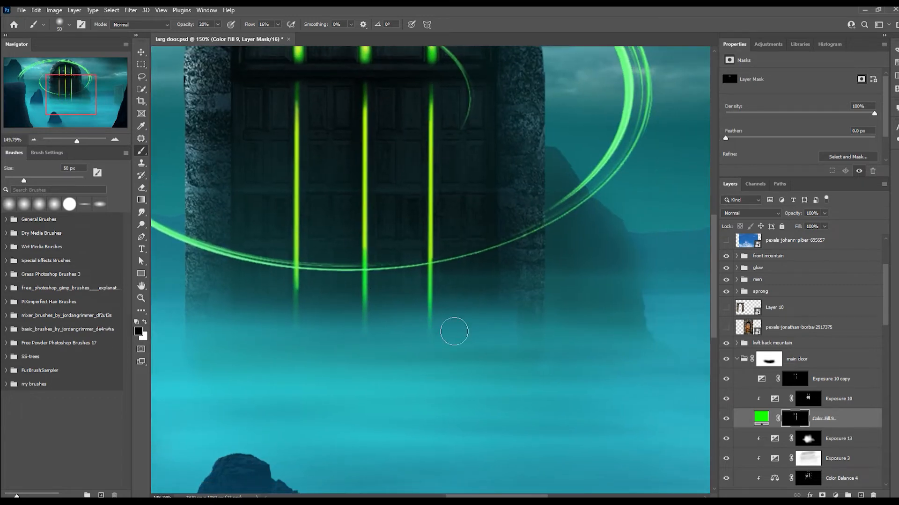
{"action": "scroll", "coordinate": [454, 332], "scroll_direction": "down", "scroll_amount": 2}
{"action": "scroll", "coordinate": [437, 281], "scroll_direction": "up", "scroll_amount": 2}
Soften the bars' brightening on the Exposure 10 and Exposure 10 copy masks using black brushes of 50 px and 33 px
{"action": "key", "text": "alt+bracketright"}
{"action": "scroll", "coordinate": [393, 285], "scroll_direction": "down", "scroll_amount": 1}
{"action": "scroll", "coordinate": [473, 287], "scroll_direction": "up", "scroll_amount": 2}
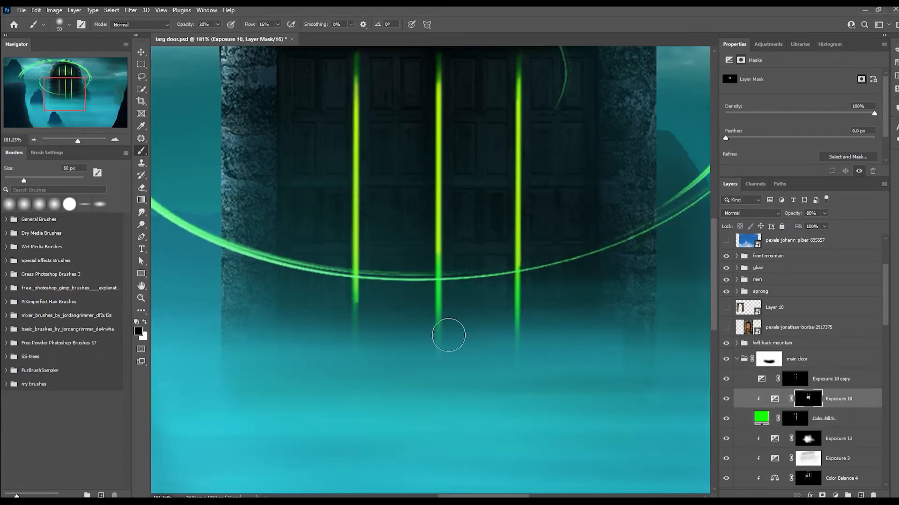
{"action": "key", "text": "alt+bracketright"}
{"action": "scroll", "coordinate": [393, 309], "scroll_direction": "up", "scroll_amount": 1}
{"action": "scroll", "coordinate": [519, 324], "scroll_direction": "down", "scroll_amount": 2}
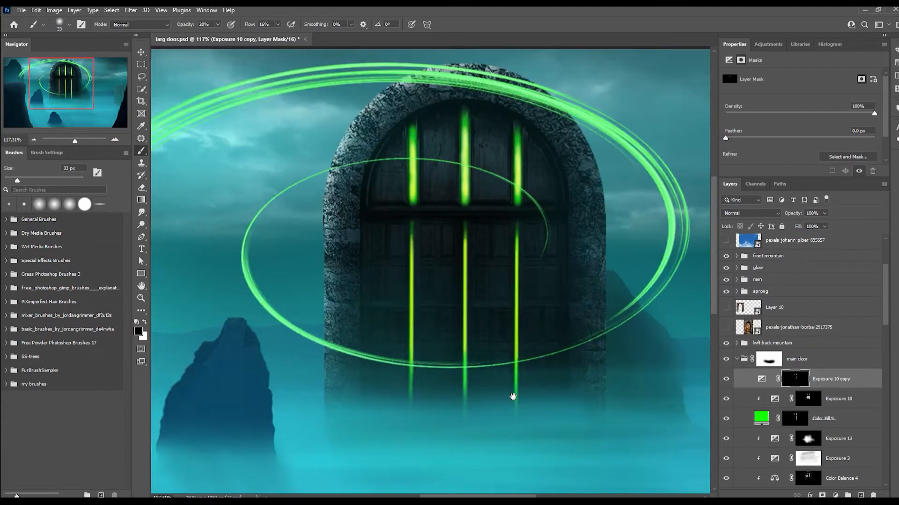
{"action": "scroll", "coordinate": [514, 395], "scroll_direction": "up", "scroll_amount": 2}
{"action": "scroll", "coordinate": [468, 337], "scroll_direction": "down", "scroll_amount": 3}
{"action": "scroll", "coordinate": [422, 286], "scroll_direction": "up", "scroll_amount": 1}
Fade the bars' bottom ends further on the Color Fill 9 mask with a 49 px black brush at 30% opacity
{"action": "key", "text": "v"}
{"action": "scroll", "coordinate": [422, 287], "scroll_direction": "up", "scroll_amount": 3}
{"action": "key", "text": "alt+bracketleft"}
{"action": "key", "text": "alt+bracketleft"}
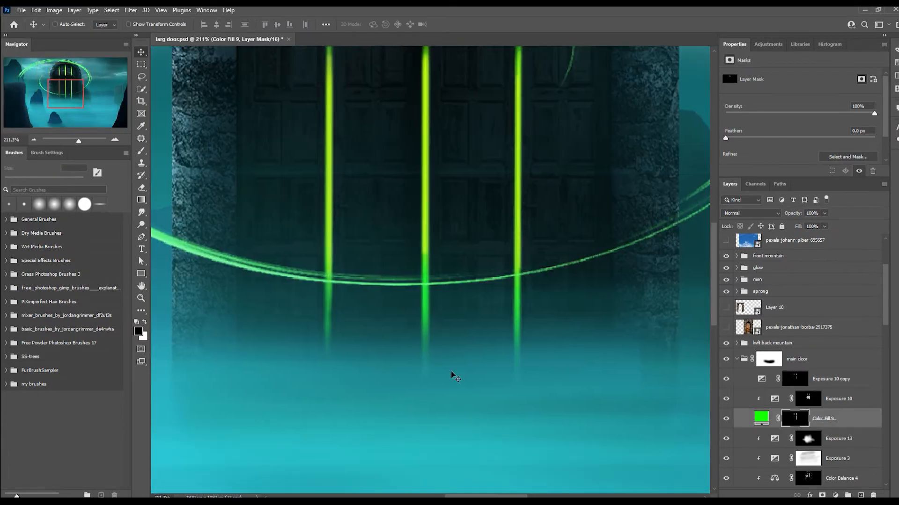
{"action": "key", "text": "b"}
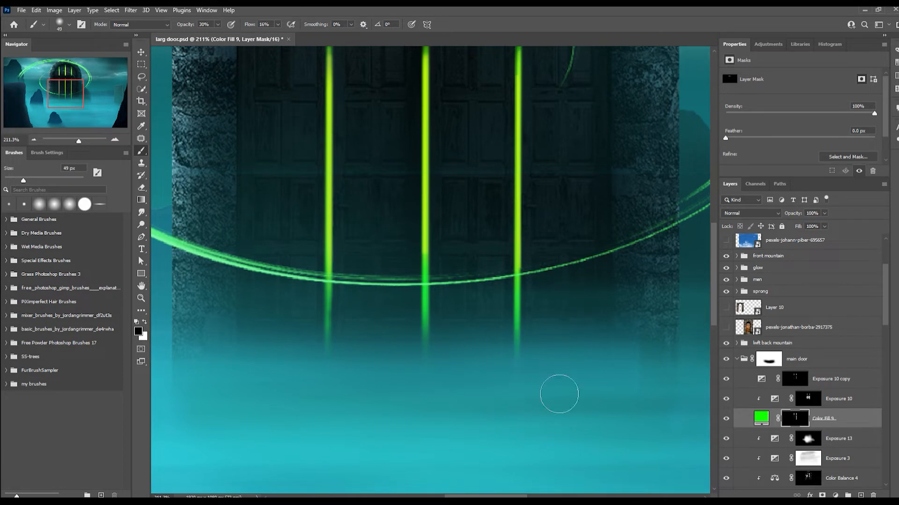
{"action": "scroll", "coordinate": [438, 356], "scroll_direction": "down", "scroll_amount": 2}
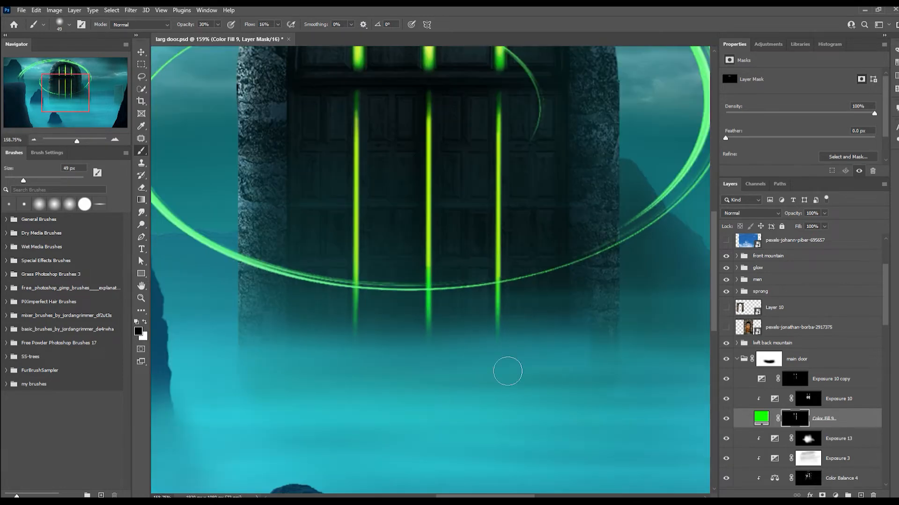
{"action": "scroll", "coordinate": [451, 279], "scroll_direction": "down", "scroll_amount": 2}
Paint a soft green glow along the left lower bar on the Color Fill 9 mask with a 20 px white brush at 30% opacity
{"action": "key", "text": "x"}
{"action": "key", "text": "bracketleft"}
{"action": "key", "text": "bracketleft"}
{"action": "key", "text": "bracketleft"}
{"action": "scroll", "coordinate": [365, 364], "scroll_direction": "up", "scroll_amount": 3}
{"action": "scroll", "coordinate": [381, 397], "scroll_direction": "up", "scroll_amount": 2}
{"action": "scroll", "coordinate": [381, 398], "scroll_direction": "down", "scroll_amount": 1}
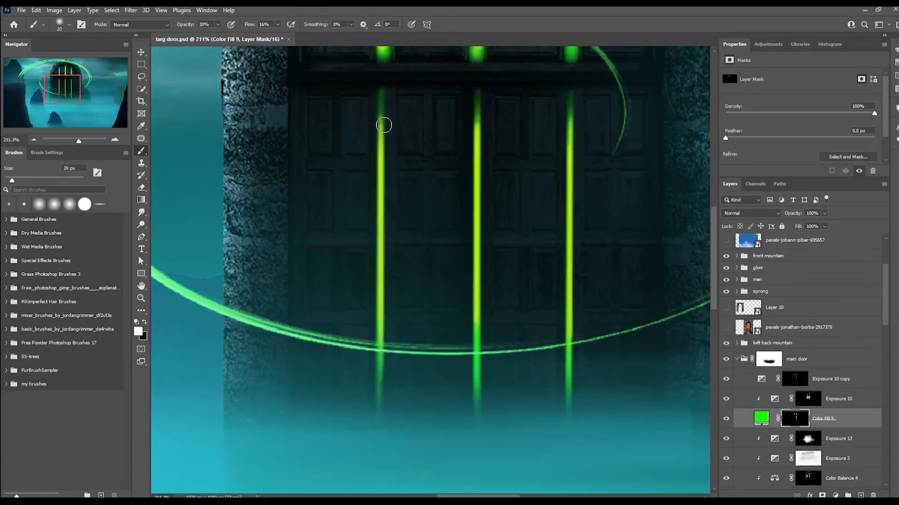
{"action": "left_click_drag", "start_coordinate": [392, 135], "coordinate": [380, 356]}
Widen the green glow around the lower bars on the Color Fill 9 mask with a 35 px white brush
{"action": "scroll", "coordinate": [421, 328], "scroll_direction": "down", "scroll_amount": 2}
{"action": "key", "text": "bracketright"}
{"action": "key", "text": "bracketright"}
{"action": "key", "text": "bracketright"}
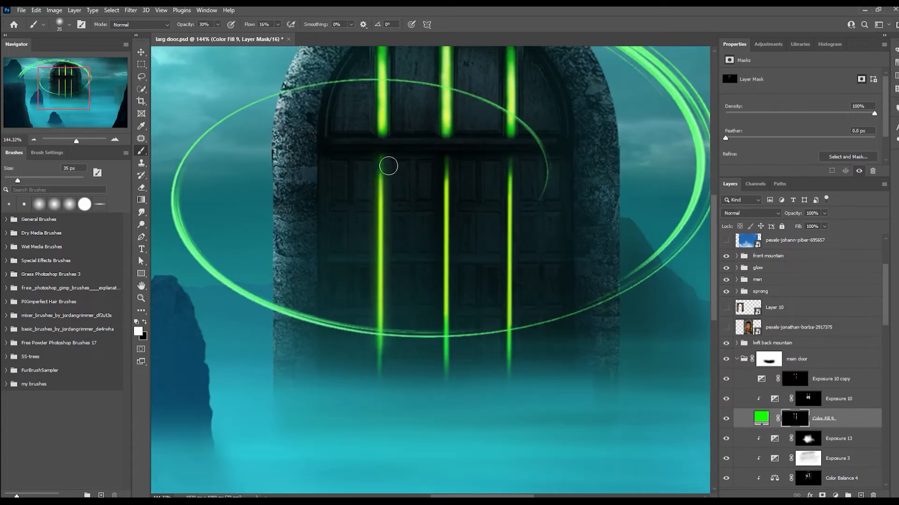
{"action": "left_click_drag", "start_coordinate": [446, 154], "coordinate": [451, 378]}
{"action": "mouse_move", "coordinate": [510, 328]}
{"action": "left_mouse_down"}
{"action": "mouse_move", "coordinate": [515, 166]}
{"action": "mouse_move", "coordinate": [510, 370]}
{"action": "left_mouse_up"}
{"action": "scroll", "coordinate": [437, 184], "scroll_direction": "down", "scroll_amount": 1}
{"action": "scroll", "coordinate": [417, 140], "scroll_direction": "up", "scroll_amount": 1}
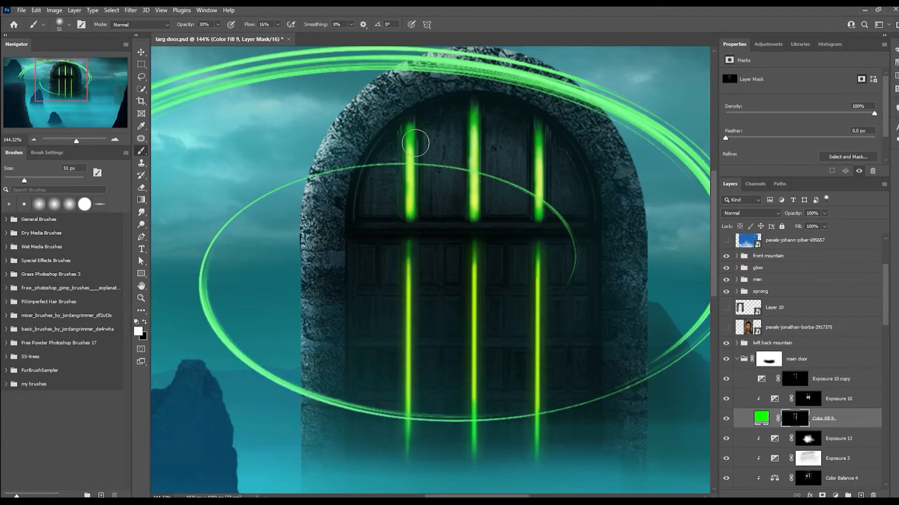
Paint a broader green glow around all the upper and lower bars on the Color Fill 9 mask with a 51 px white brush
{"action": "left_click_drag", "start_coordinate": [417, 141], "coordinate": [408, 206]}
{"action": "left_click_drag", "start_coordinate": [474, 108], "coordinate": [480, 228]}
{"action": "left_click_drag", "start_coordinate": [543, 126], "coordinate": [538, 234]}
{"action": "left_click_drag", "start_coordinate": [404, 127], "coordinate": [415, 457]}
{"action": "left_click_drag", "start_coordinate": [482, 257], "coordinate": [482, 416]}
{"action": "left_click_drag", "start_coordinate": [529, 239], "coordinate": [541, 461]}
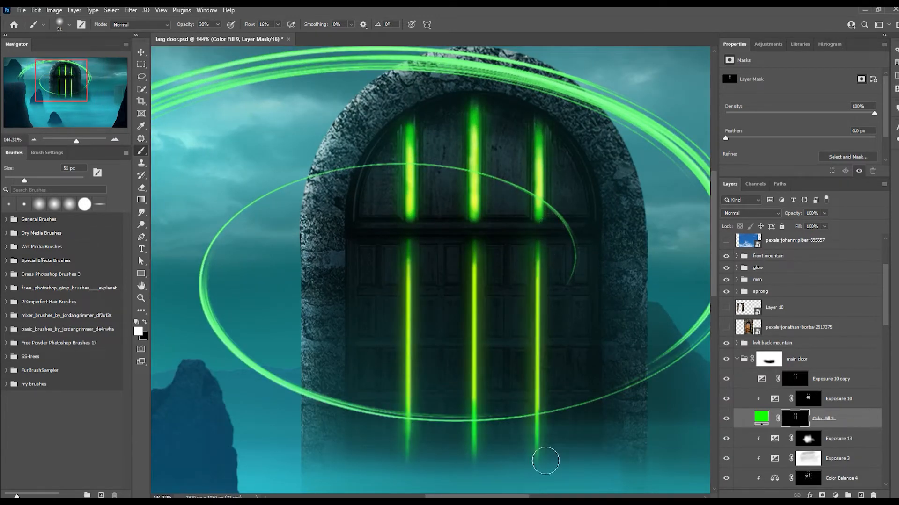
{"action": "scroll", "coordinate": [541, 461], "scroll_direction": "down", "scroll_amount": 4}
{"action": "key", "text": "v"}
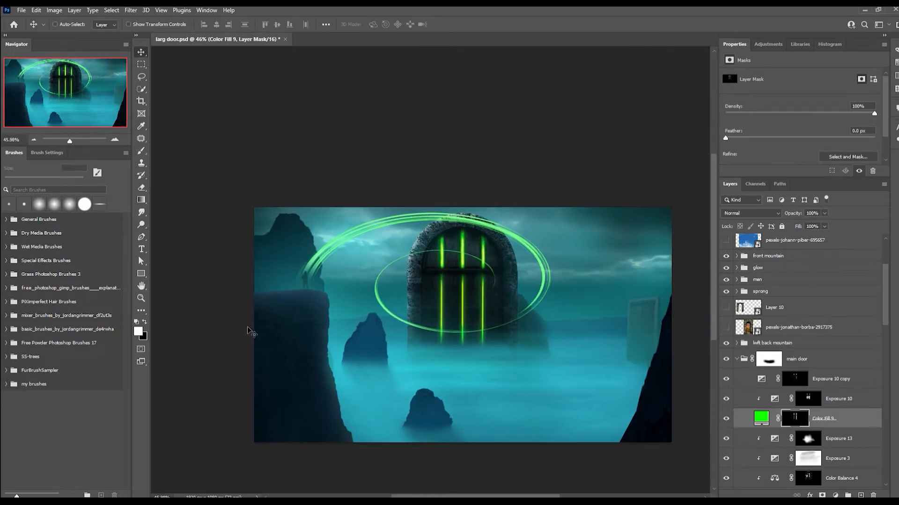
Paint a green glow along the ring around the door on the Color Fill 9 mask with white brushes of 211 px and 58 px
{"action": "key", "text": "b"}
{"action": "scroll", "coordinate": [312, 274], "scroll_direction": "up", "scroll_amount": 1}
{"action": "mouse_move", "coordinate": [348, 266]}
{"action": "left_mouse_down"}
{"action": "mouse_move", "coordinate": [453, 237]}
{"action": "mouse_move", "coordinate": [515, 235]}
{"action": "left_mouse_up"}
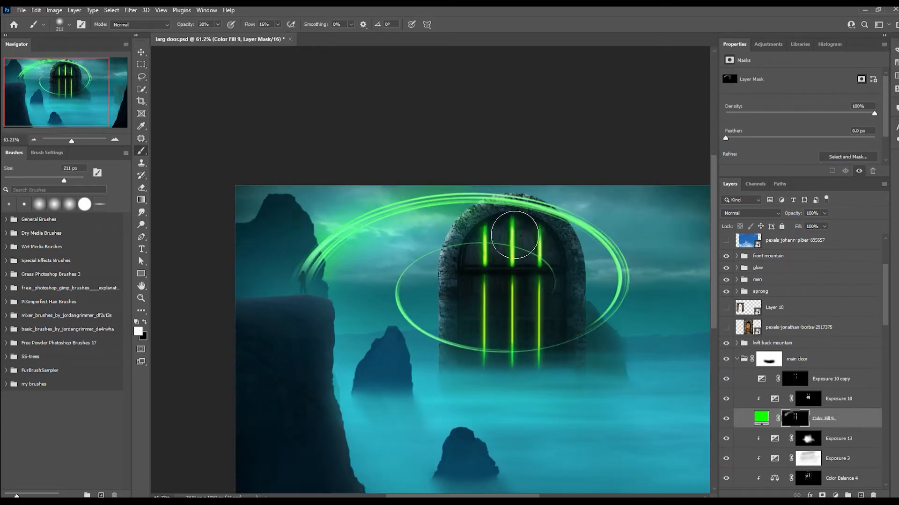
{"action": "mouse_move", "coordinate": [600, 234]}
{"action": "left_mouse_down"}
{"action": "mouse_move", "coordinate": [597, 332]}
{"action": "mouse_move", "coordinate": [571, 354]}
{"action": "left_mouse_up"}
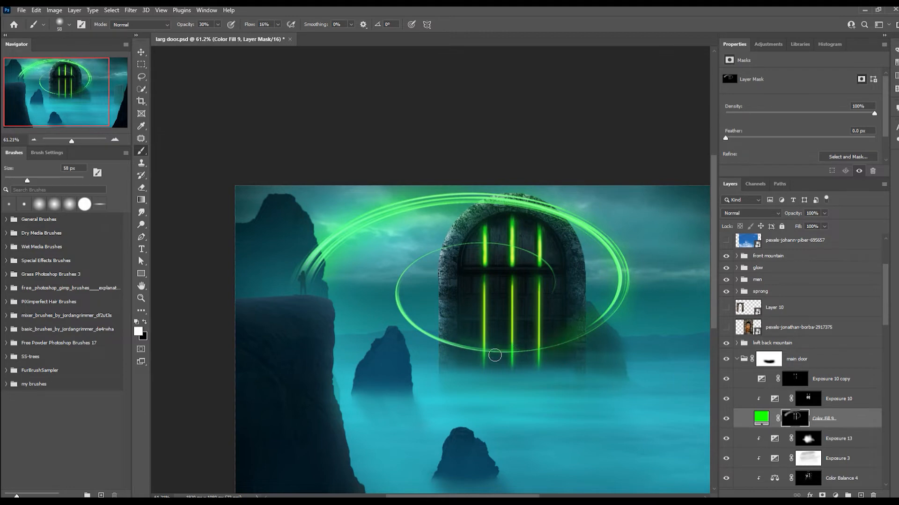
{"action": "left_click_drag", "start_coordinate": [466, 361], "coordinate": [433, 347]}
Extend the green glow near the figure at the ring's start on the Color Fill 9 mask with a large soft white brush
{"action": "scroll", "coordinate": [363, 393], "scroll_direction": "down", "scroll_amount": 3}
{"action": "scroll", "coordinate": [392, 334], "scroll_direction": "up", "scroll_amount": 4}
{"action": "right_click", "coordinate": [289, 373], "text": "alt"}
{"action": "scroll", "coordinate": [365, 281], "scroll_direction": "down", "scroll_amount": 3}
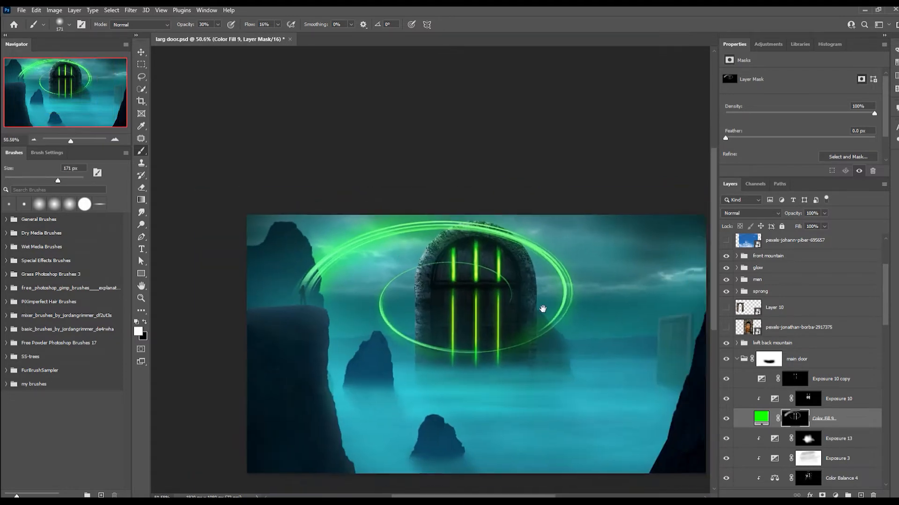
{"action": "left_click_drag", "start_coordinate": [541, 309], "coordinate": [530, 313]}
{"action": "right_click", "coordinate": [311, 327], "text": "alt"}
{"action": "left_click_drag", "start_coordinate": [290, 279], "coordinate": [311, 327]}
Reduce the green glow around the base of the door on the Color Fill 9 mask with a 144 px black brush
{"action": "scroll", "coordinate": [496, 359], "scroll_direction": "up", "scroll_amount": 3}
{"action": "right_click", "coordinate": [542, 365], "text": "alt"}
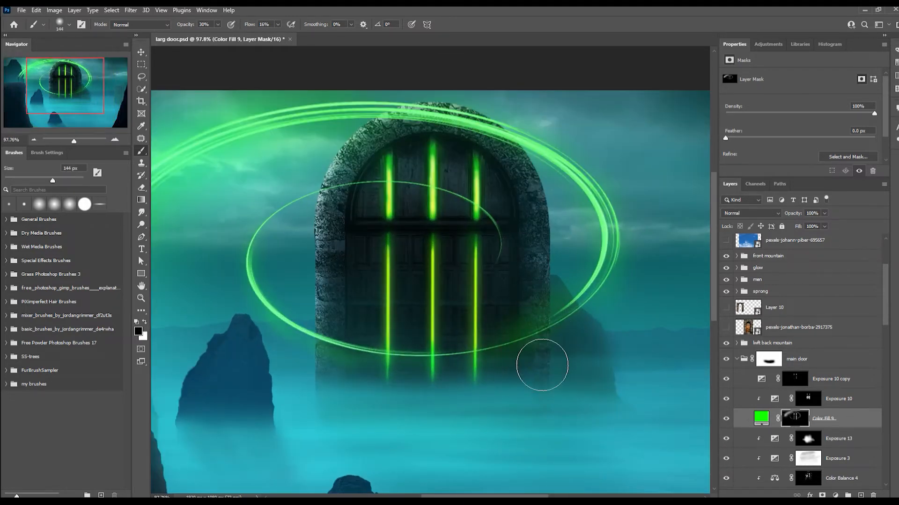
{"action": "scroll", "coordinate": [342, 412], "scroll_direction": "down", "scroll_amount": 3}
{"action": "left_click_drag", "start_coordinate": [433, 416], "coordinate": [507, 399]}
{"action": "scroll", "coordinate": [507, 355], "scroll_direction": "up", "scroll_amount": 1}
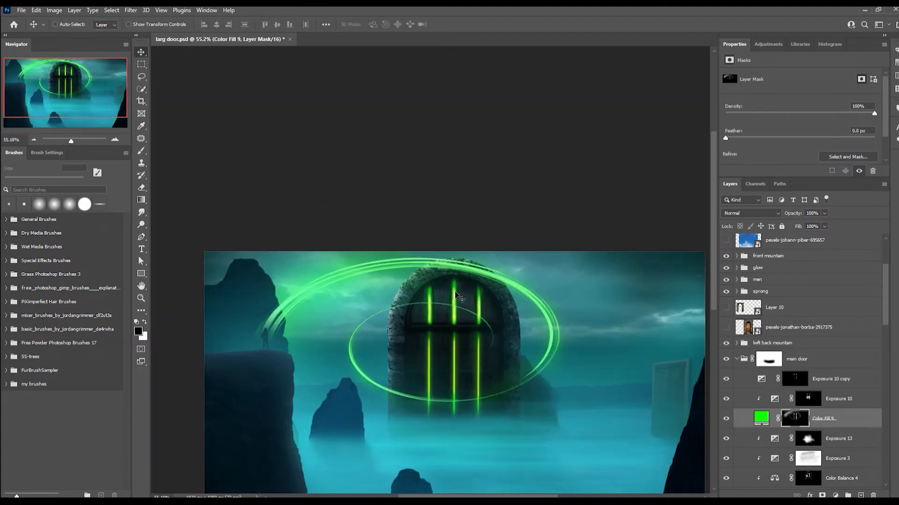
Add a layer mask to the sprong group and hide the inner ring's end where it crosses the door using a black brush
{"action": "left_click", "coordinate": [767, 291]}
{"action": "left_click", "coordinate": [822, 495]}
{"action": "scroll", "coordinate": [407, 323], "scroll_direction": "up", "scroll_amount": 4}
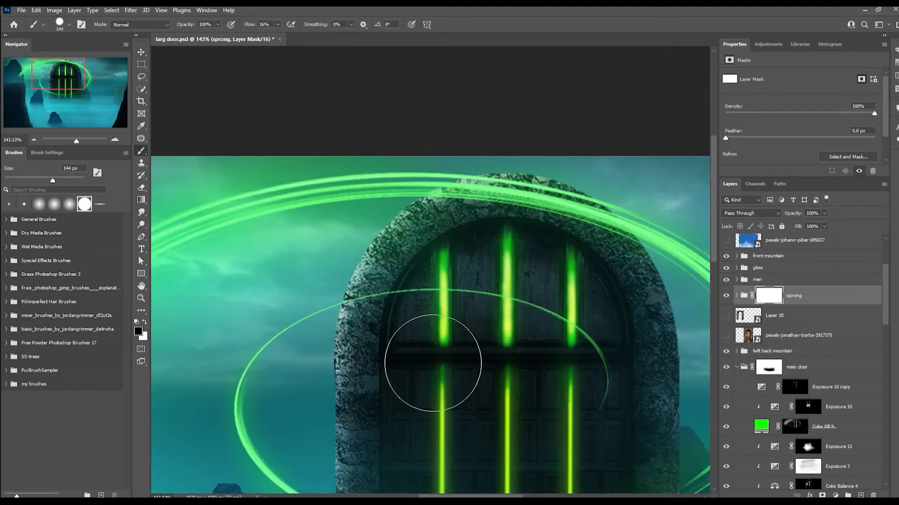
{"action": "mouse_move", "coordinate": [433, 363]}
{"action": "left_mouse_down"}
{"action": "mouse_move", "coordinate": [431, 351]}
{"action": "mouse_move", "coordinate": [488, 345]}
{"action": "mouse_move", "coordinate": [473, 367]}
{"action": "left_mouse_up"}
{"action": "key", "text": "v"}
{"action": "scroll", "coordinate": [450, 319], "scroll_direction": "down", "scroll_amount": 5}
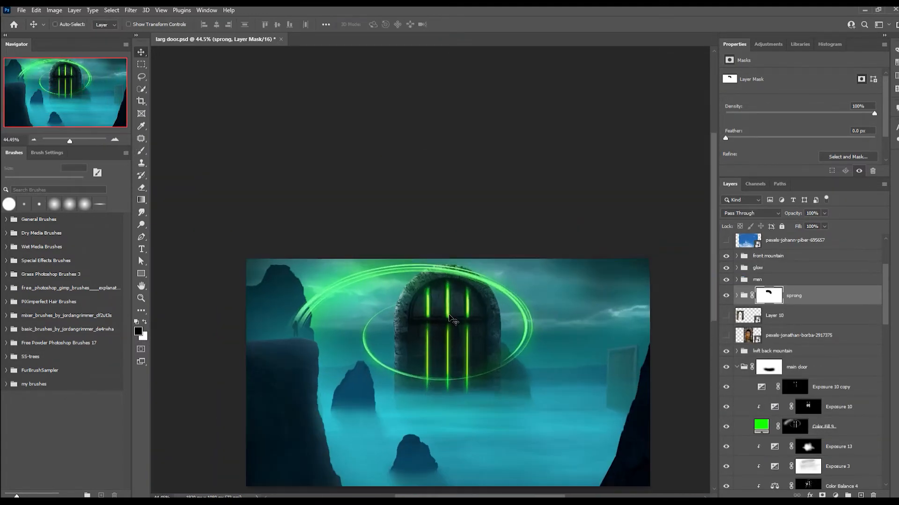
Transform the sprong group to 107.78% width and 114% height with a -5.96° rotation and -10.94° horizontal skew
{"action": "key", "text": "ctrl+t"}
{"action": "scroll", "coordinate": [487, 212], "scroll_direction": "up", "scroll_amount": 1}
{"action": "left_click_drag", "start_coordinate": [608, 244], "coordinate": [622, 186]}
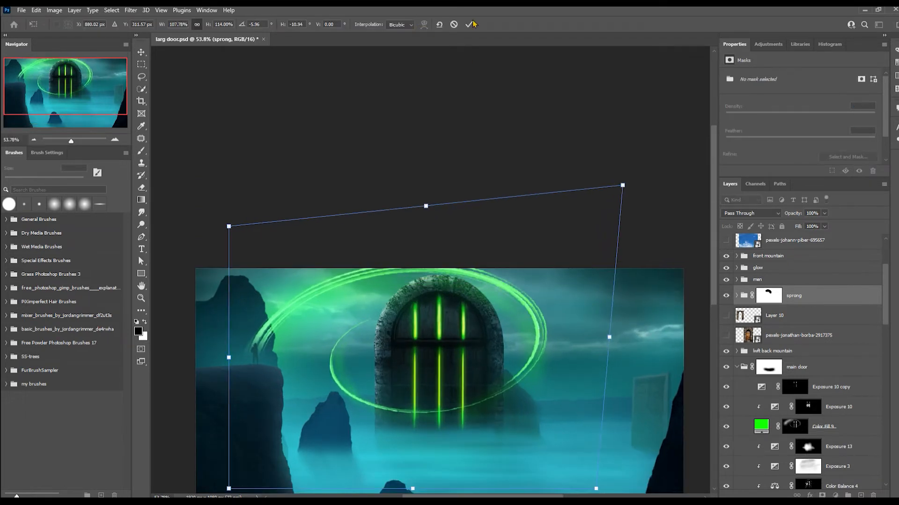
{"action": "left_click", "coordinate": [469, 24]}
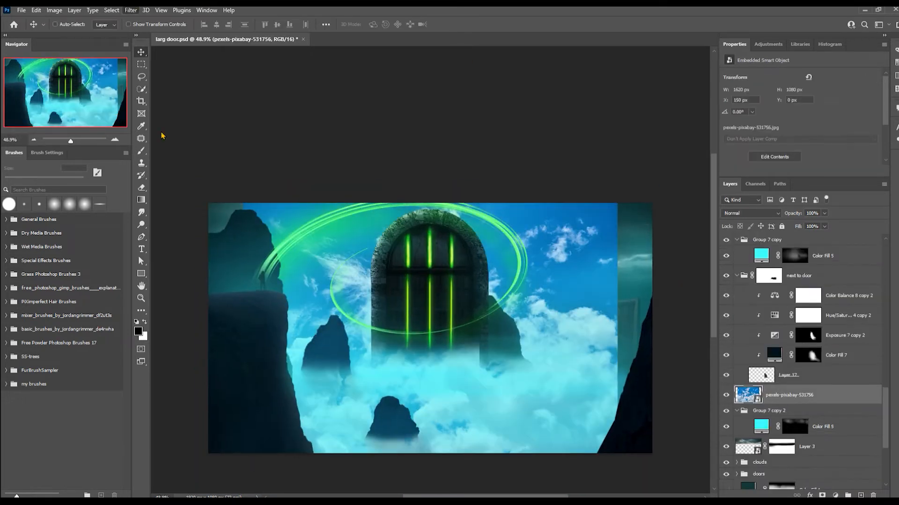
Try to extract the white clouds from the pexels-pixabay-531756 sky photo onto a new layer, and hide the photo
{"action": "key", "text": "i"}
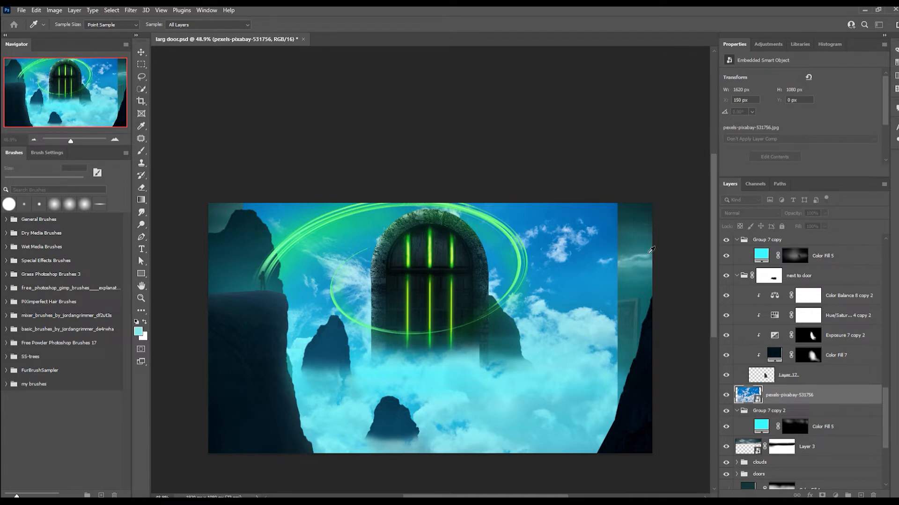
{"action": "left_click", "coordinate": [755, 154]}
{"action": "key", "text": "ctrl+j"}
{"action": "left_click", "coordinate": [799, 395]}
{"action": "key", "text": "ctrl+comma"}
{"action": "left_click", "coordinate": [787, 396]}
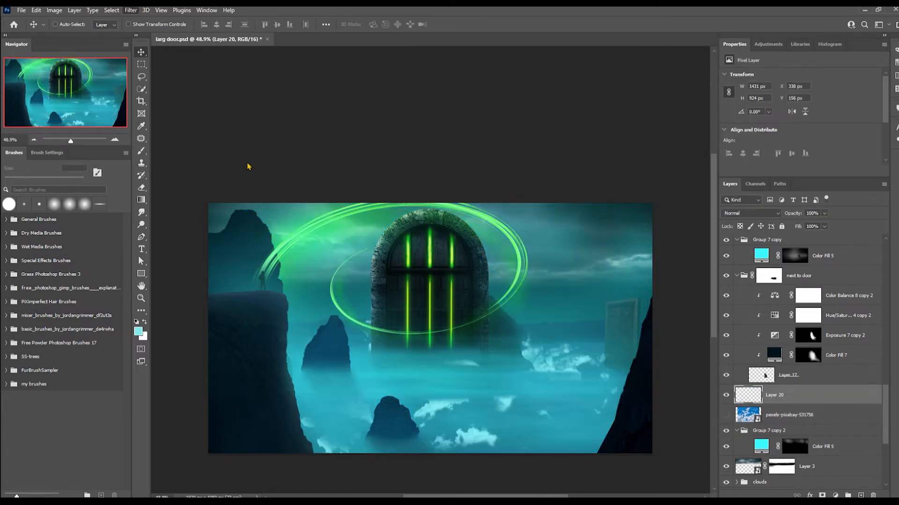
Flip the white light ring on Layer 20 horizontally and flatten it over the water to about 1574 px wide and 334 px high
{"action": "left_click", "coordinate": [466, 265]}
{"action": "key", "text": "ctrl+t"}
{"action": "right_click", "coordinate": [593, 341]}
{"action": "left_click", "coordinate": [619, 327]}
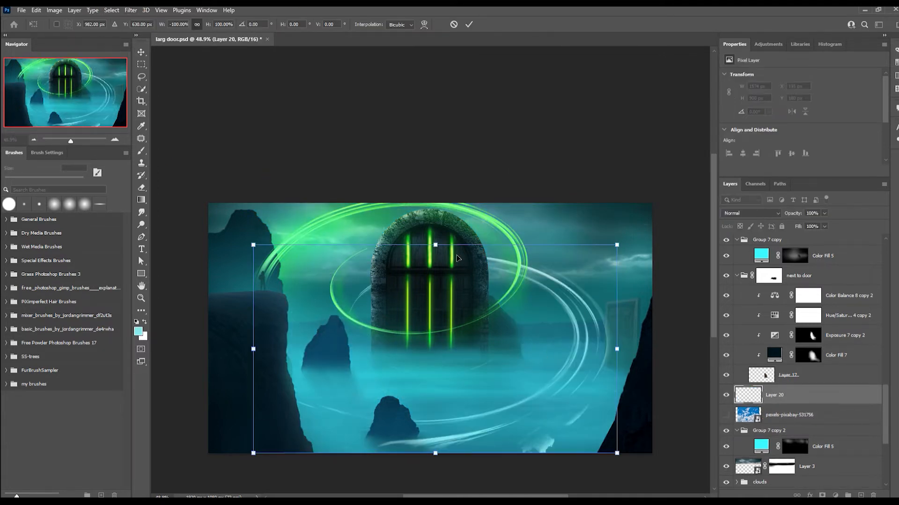
{"action": "left_click_drag", "start_coordinate": [436, 245], "coordinate": [435, 344]}
{"action": "left_click_drag", "start_coordinate": [475, 389], "coordinate": [470, 357]}
{"action": "left_click_drag", "start_coordinate": [432, 311], "coordinate": [432, 345]}
{"action": "left_click_drag", "start_coordinate": [474, 389], "coordinate": [466, 383]}
{"action": "key", "text": "Return"}
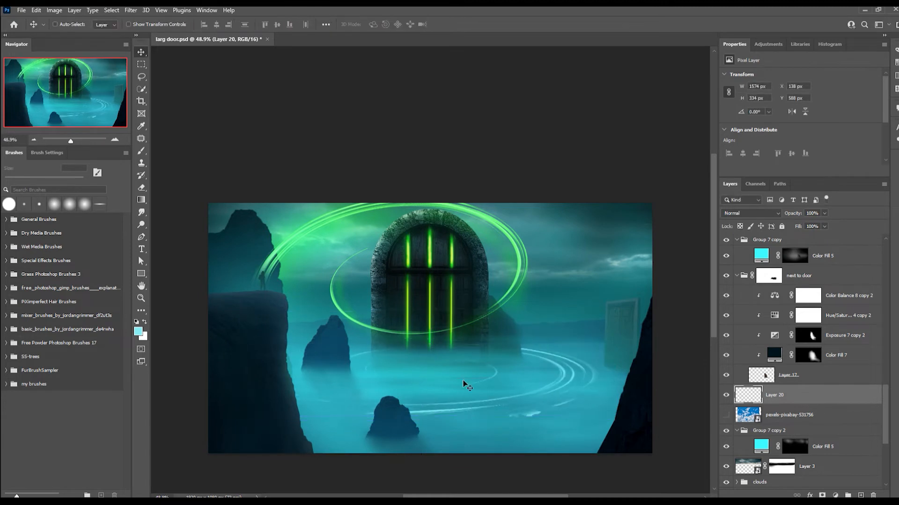
Add a layer mask to the lower ring and brush away stray cloud bits and parts crossing the rock
{"action": "scroll", "coordinate": [475, 400], "scroll_direction": "up", "scroll_amount": 1}
{"action": "left_click", "coordinate": [821, 495]}
{"action": "key", "text": "b"}
{"action": "left_click", "coordinate": [530, 414]}
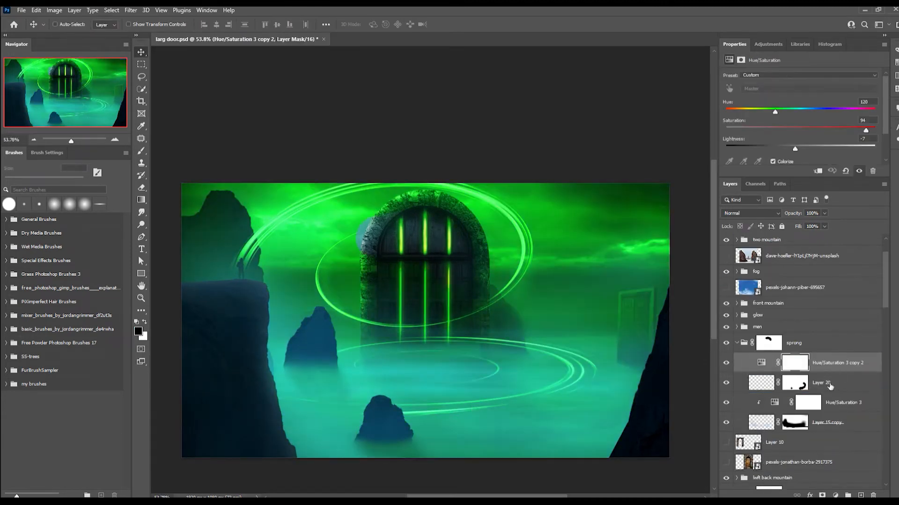
Clip the green Hue/Saturation copy to Layer 20 and fade parts of the lower ring on its mask with a 144 px black brush
{"action": "left_click", "coordinate": [802, 373], "text": "alt"}
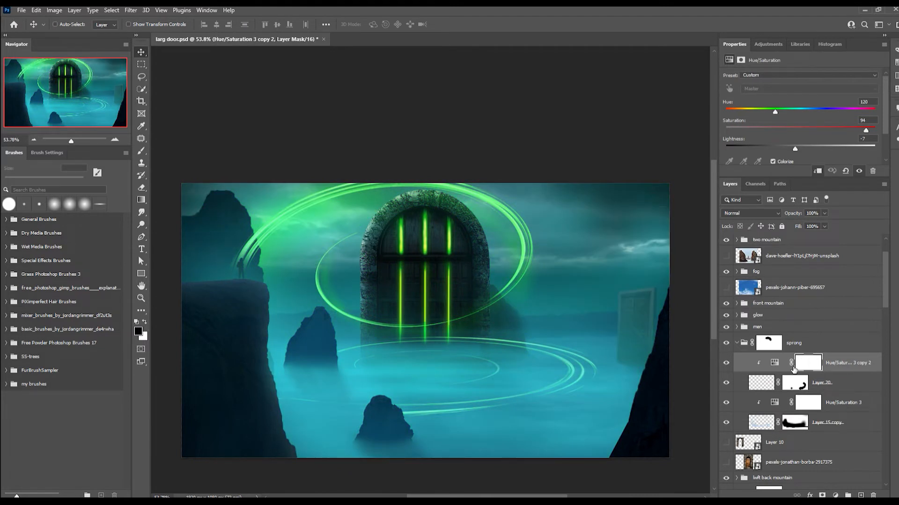
{"action": "left_click", "coordinate": [795, 382]}
{"action": "key", "text": "b"}
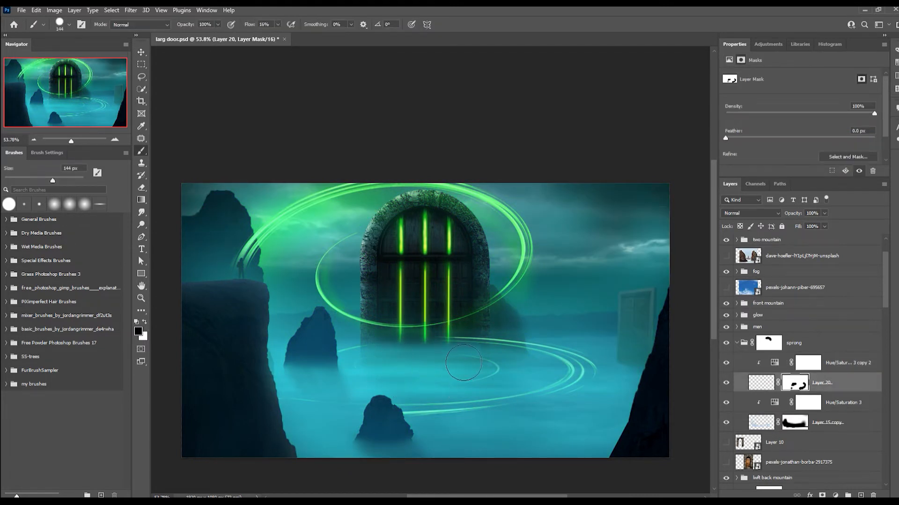
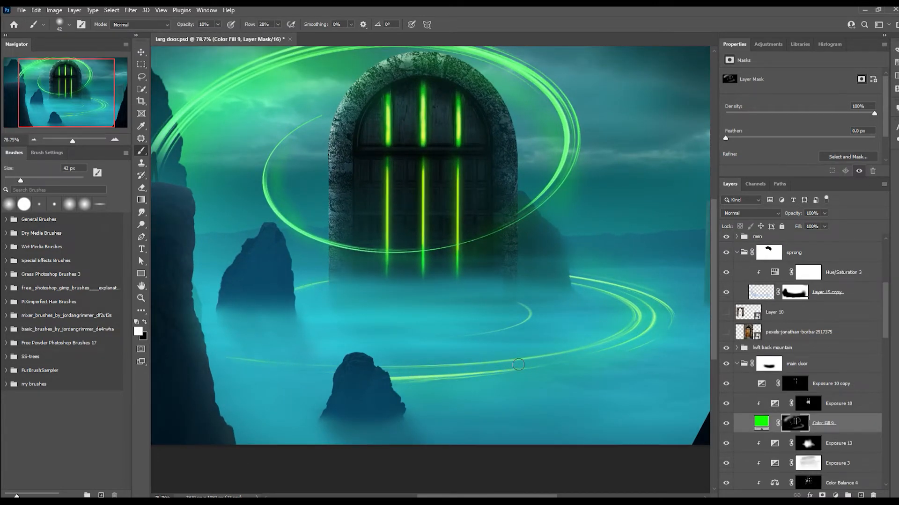
Group the lower ring and its Hue/Saturation layer as "down spring" beneath the two mountain group, and collapse the group
{"action": "scroll", "coordinate": [518, 364], "scroll_direction": "down", "scroll_amount": 5}
{"action": "key", "text": "v"}
{"action": "scroll", "coordinate": [440, 327], "scroll_direction": "up", "scroll_amount": 2}
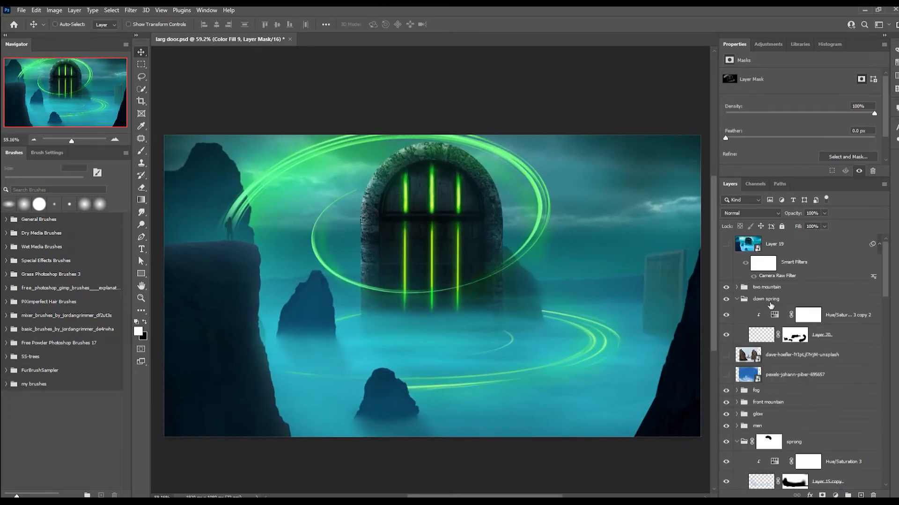
{"action": "scroll", "coordinate": [739, 300], "scroll_direction": "down", "scroll_amount": 5}
{"action": "left_click", "coordinate": [736, 298]}
Add a dark teal Color Fill clipped to the right cliff in Group 9, invert its mask and brush in some haze
{"action": "left_click_drag", "start_coordinate": [778, 373], "coordinate": [779, 375]}
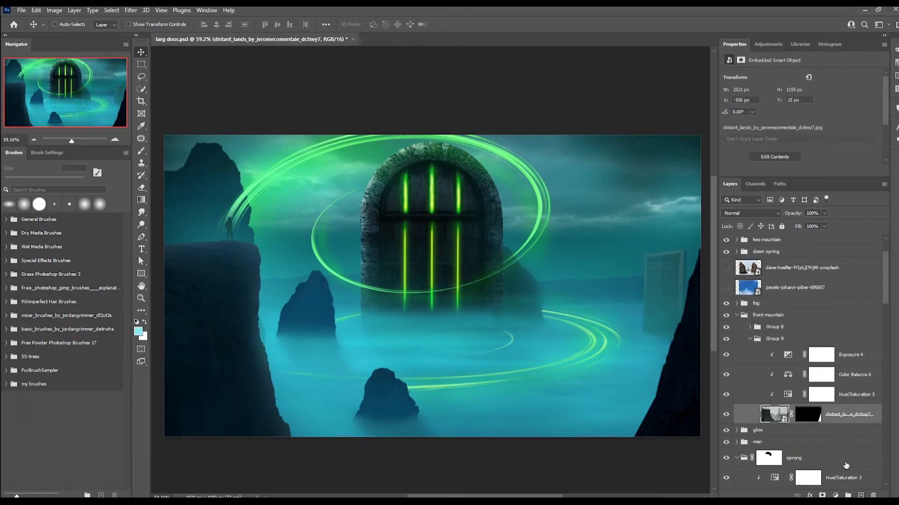
{"action": "mouse_move", "coordinate": [824, 416]}
{"action": "left_mouse_down"}
{"action": "mouse_move", "coordinate": [824, 357]}
{"action": "mouse_move", "coordinate": [795, 424]}
{"action": "left_mouse_up"}
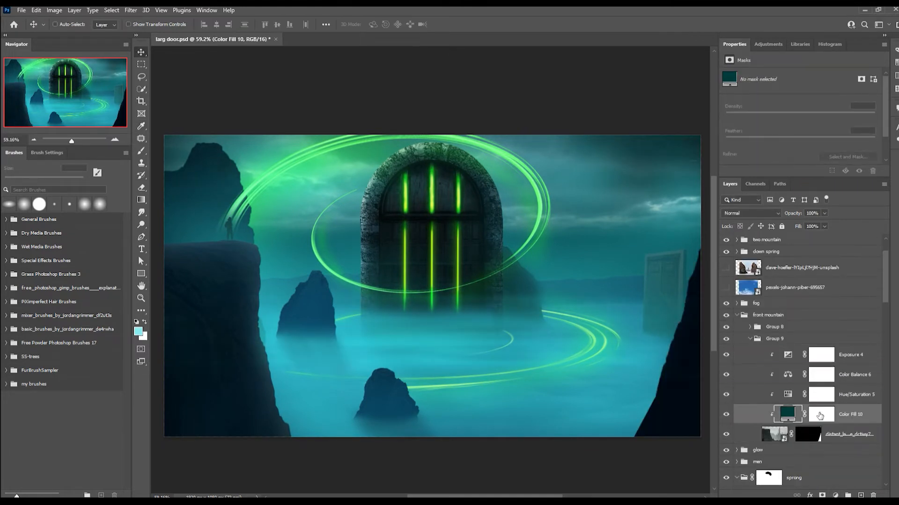
{"action": "left_click", "coordinate": [821, 414]}
{"action": "key", "text": "ctrl+i"}
{"action": "key", "text": "d"}
{"action": "key", "text": "b"}
{"action": "scroll", "coordinate": [590, 444], "scroll_direction": "right", "scroll_amount": 5}
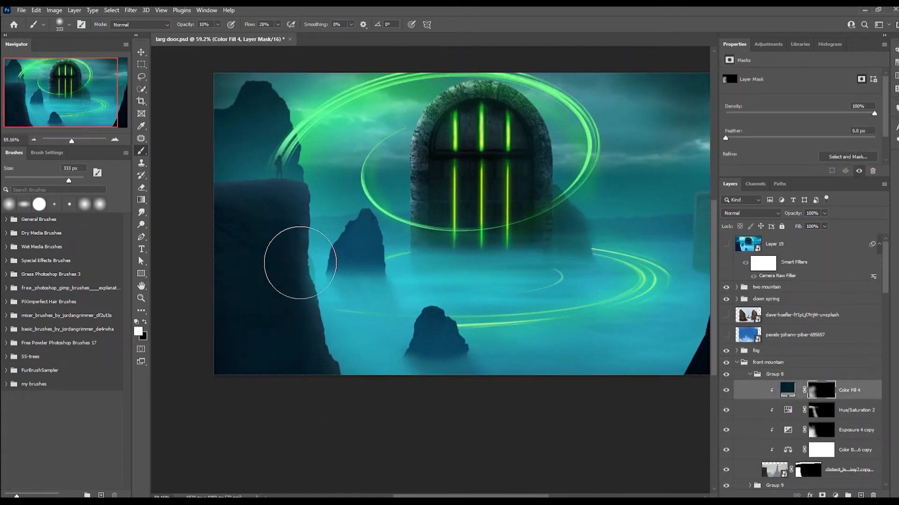
Refine the left cliff's shading on the Hue/Saturation 2 and Exposure 4 copy masks with a 333 px soft white brush at 10% opacity
{"action": "left_click", "coordinate": [790, 412]}
{"action": "scroll", "coordinate": [271, 266], "scroll_direction": "down", "scroll_amount": 2}
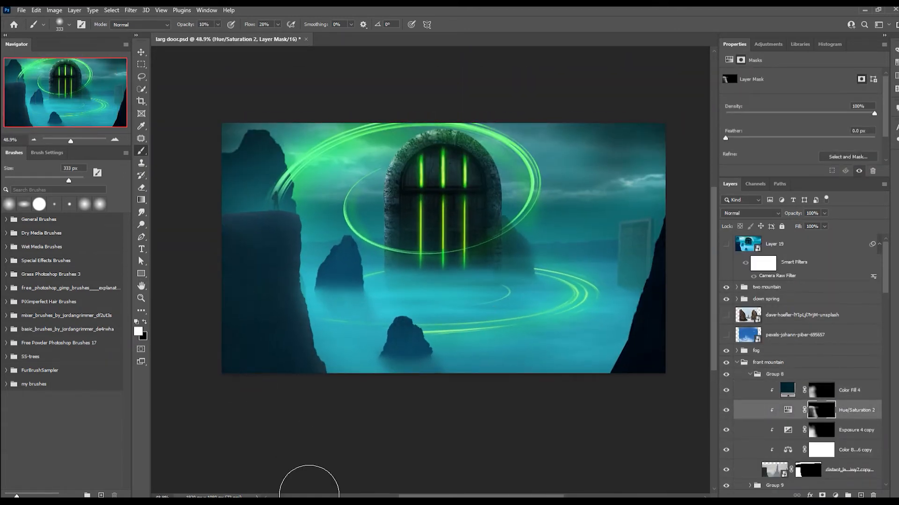
{"action": "key", "text": "alt+bracketleft"}
{"action": "scroll", "coordinate": [486, 306], "scroll_direction": "up", "scroll_amount": 2}
{"action": "key", "text": "v"}
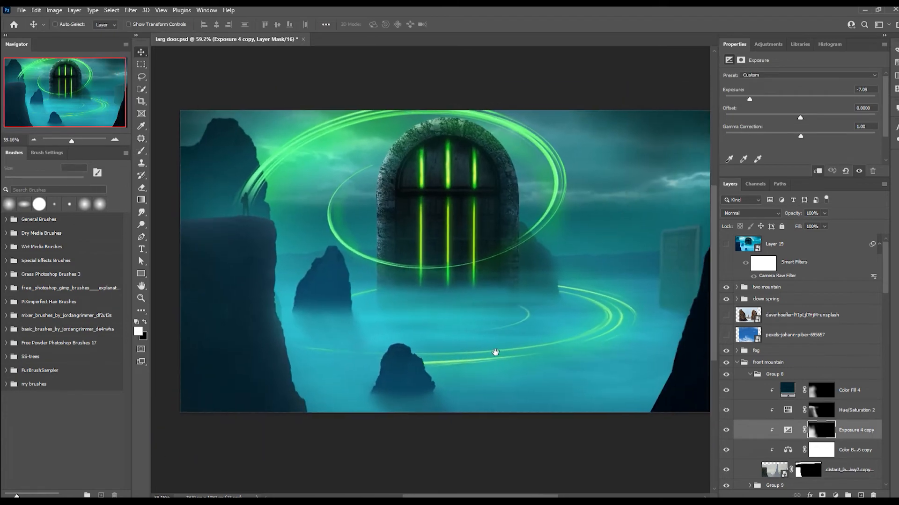
Place the misty forest photo, cut out its curved branch onto a new layer and clear the leftover background patches
{"action": "scroll", "coordinate": [823, 342], "scroll_direction": "down", "scroll_amount": 10}
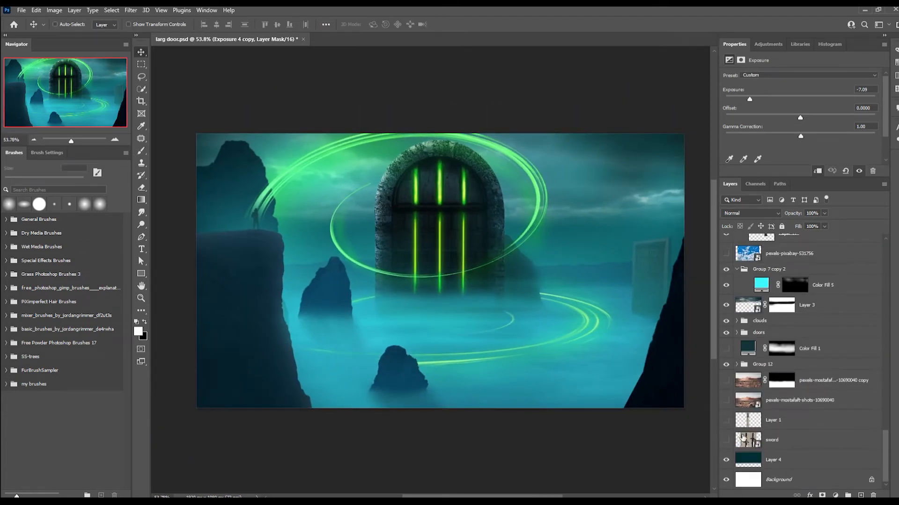
{"action": "scroll", "coordinate": [783, 398], "scroll_direction": "down", "scroll_amount": 3}
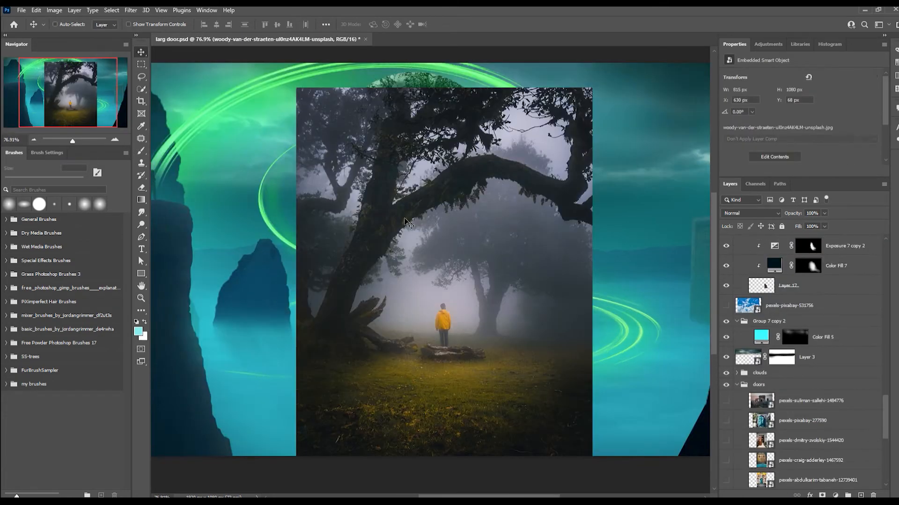
{"action": "left_click_drag", "start_coordinate": [476, 178], "coordinate": [510, 361]}
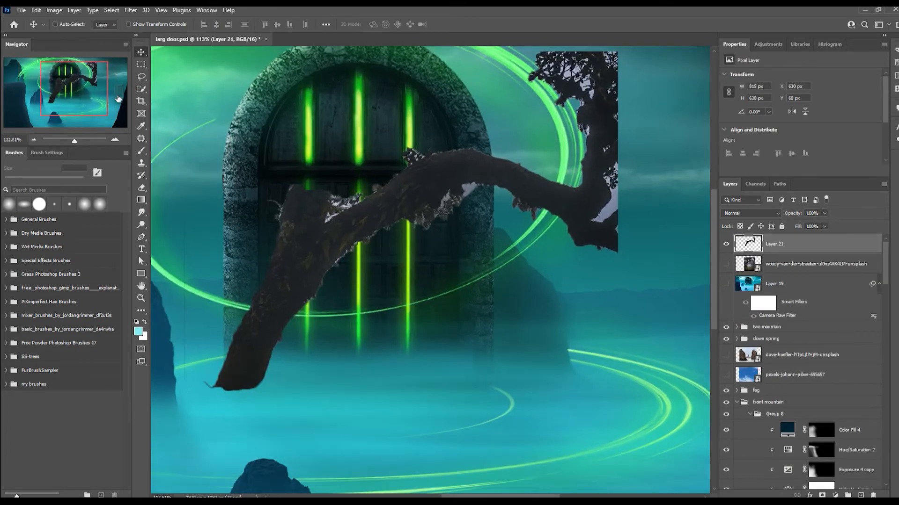
{"action": "key", "text": "shift+w"}
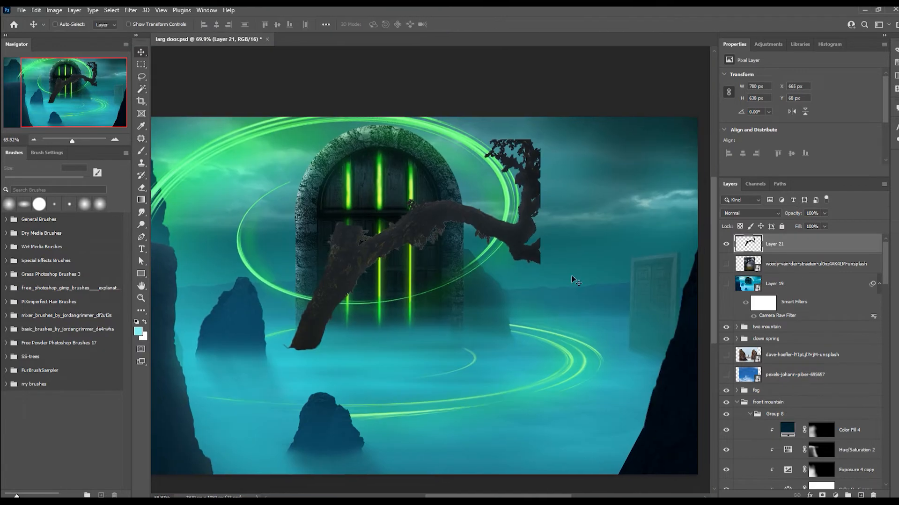
Move the branch onto the water near the right cliff and scale it down to about 384 × 315 px
{"action": "left_click_drag", "start_coordinate": [573, 279], "coordinate": [620, 415]}
{"action": "key", "text": "ctrl+t"}
{"action": "scroll", "coordinate": [468, 281], "scroll_direction": "down", "scroll_amount": 3}
{"action": "left_click_drag", "start_coordinate": [345, 195], "coordinate": [429, 248]}
{"action": "key", "text": "Return"}
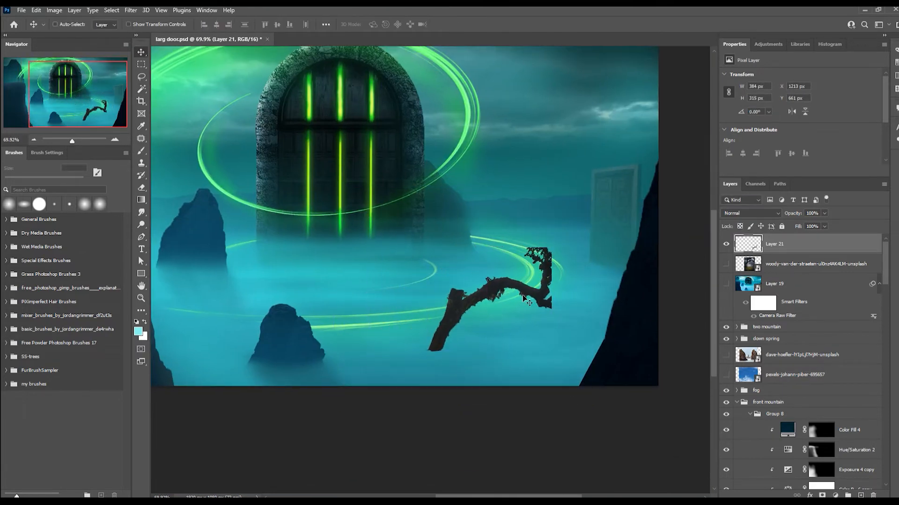
Add a layer mask to the branch and hide its leafy, drooping end with a 121 px soft black brush
{"action": "key", "text": "d"}
{"action": "key", "text": "ctrl+shift+m"}
{"action": "key", "text": "b"}
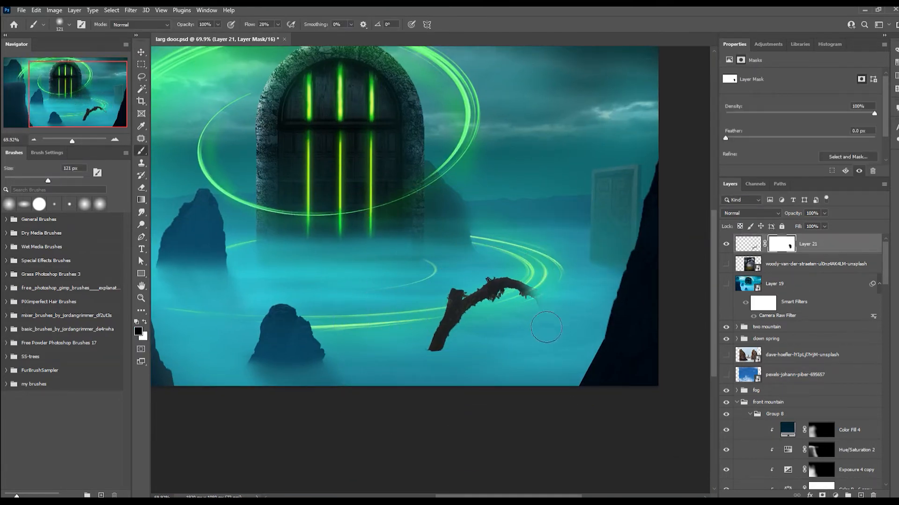
Rotate and shift the branch on the water, and place its layer between the fog and front mountain groups
{"action": "key", "text": "ctrl+t"}
{"action": "left_click_drag", "start_coordinate": [594, 281], "coordinate": [601, 256]}
{"action": "key", "text": "Return"}
{"action": "left_click_drag", "start_coordinate": [777, 244], "coordinate": [772, 397]}
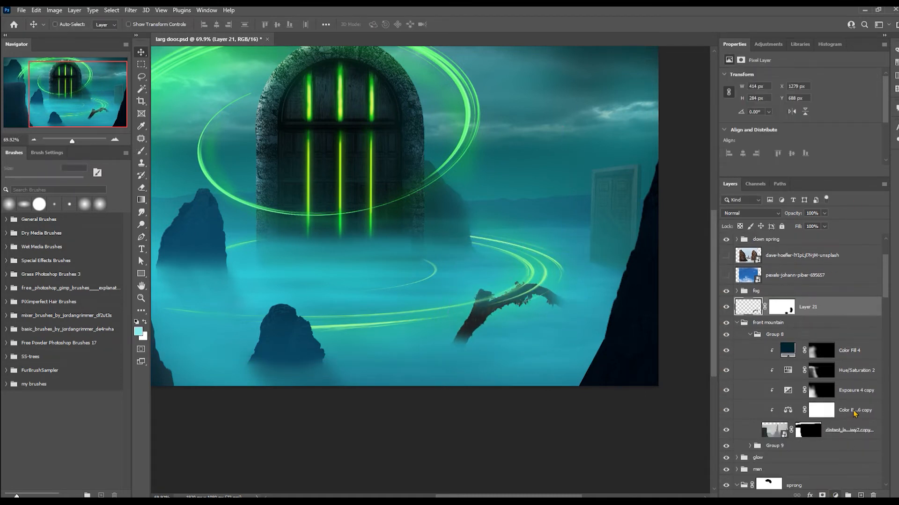
Clip Color Balance, Exposure and Color Fill layers to the branch, inverting the Exposure layer's mask
{"action": "left_click_drag", "start_coordinate": [855, 414], "coordinate": [796, 300]}
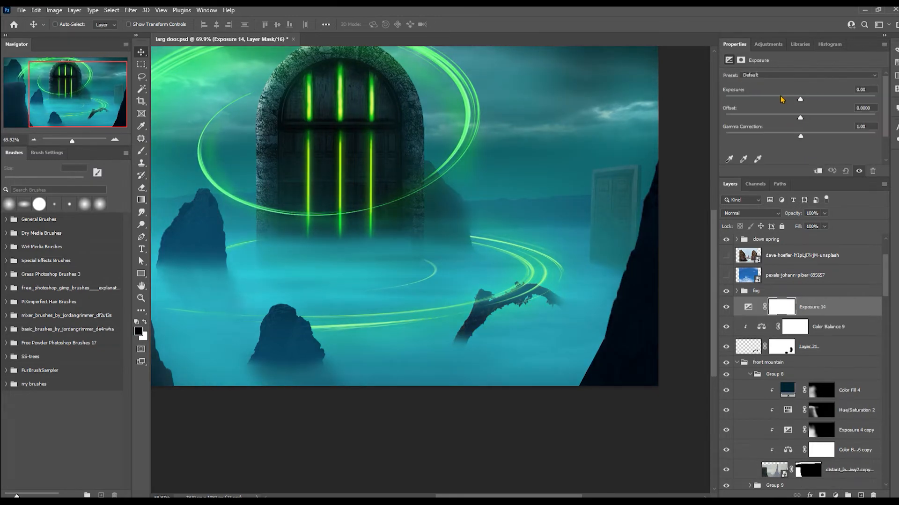
{"action": "left_click_drag", "start_coordinate": [823, 372], "coordinate": [796, 318]}
{"action": "left_click_drag", "start_coordinate": [847, 430], "coordinate": [796, 302]}
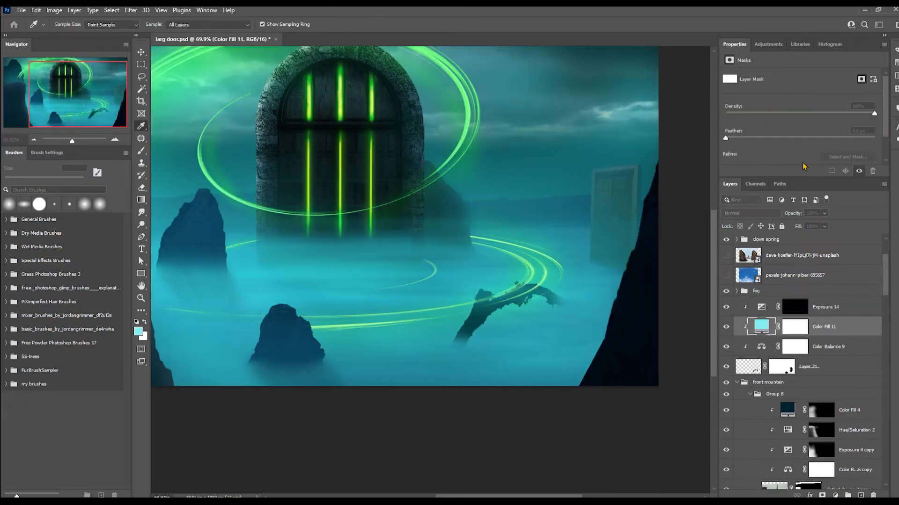
Make the branch's Color Fill dark teal, invert its mask and paint the colour in with a 121 px white brush at 10% opacity
{"action": "key", "text": "b"}
{"action": "key", "text": "ctrl+i"}
{"action": "key", "text": "d"}
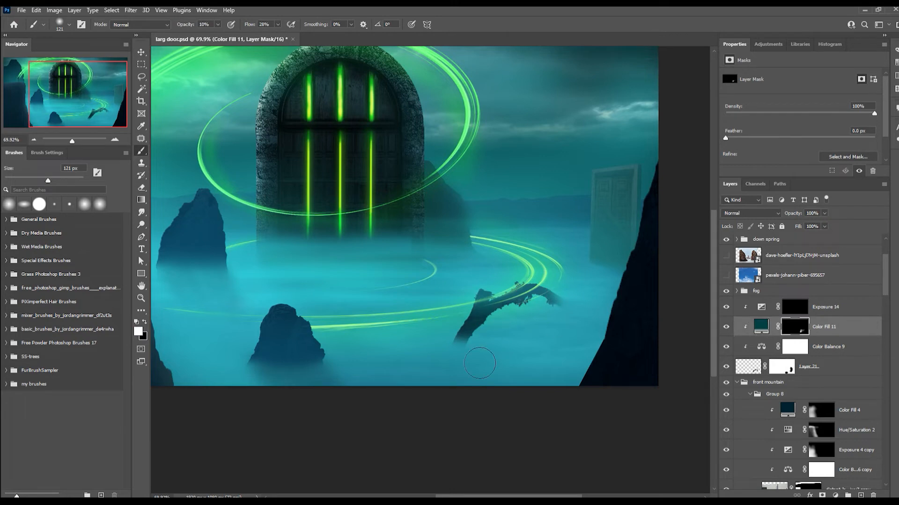
Flip the branch horizontally and rotate it so that it arches over the water with both ends in the mist
{"action": "scroll", "coordinate": [479, 363], "scroll_direction": "down", "scroll_amount": 3}
{"action": "left_click", "coordinate": [528, 316], "text": "ctrl"}
{"action": "key", "text": "ctrl+t"}
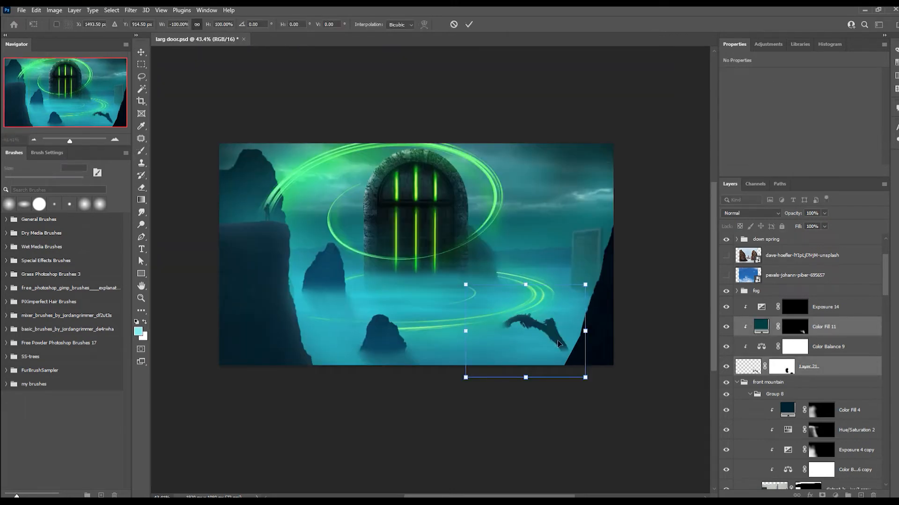
{"action": "left_click_drag", "start_coordinate": [557, 343], "coordinate": [560, 330]}
{"action": "key", "text": "Return"}
{"action": "scroll", "coordinate": [531, 335], "scroll_direction": "up", "scroll_amount": 5}
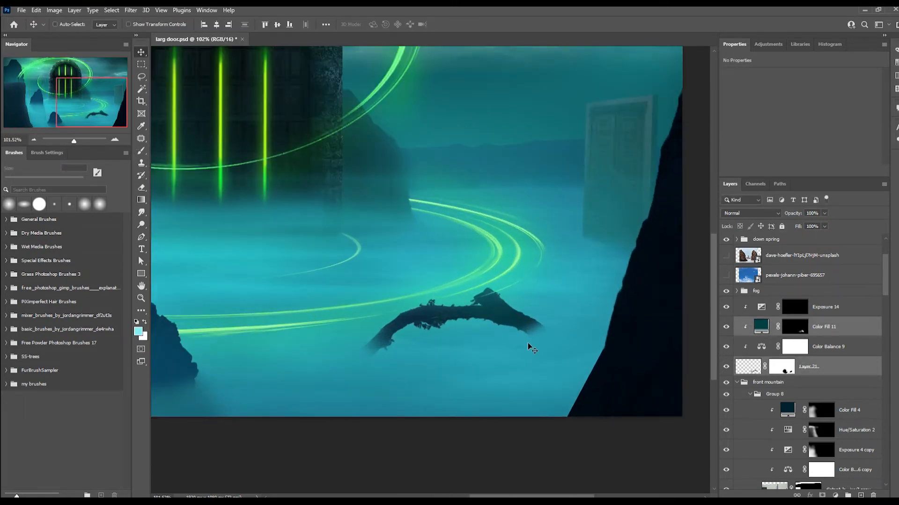
Blend more dark teal over the branch on the Color Fill 11 mask with a 121 px white brush at 10% opacity
{"action": "scroll", "coordinate": [545, 350], "scroll_direction": "up", "scroll_amount": 4}
{"action": "key", "text": "alt+]"}
{"action": "key", "text": "b"}
{"action": "key", "text": "d"}
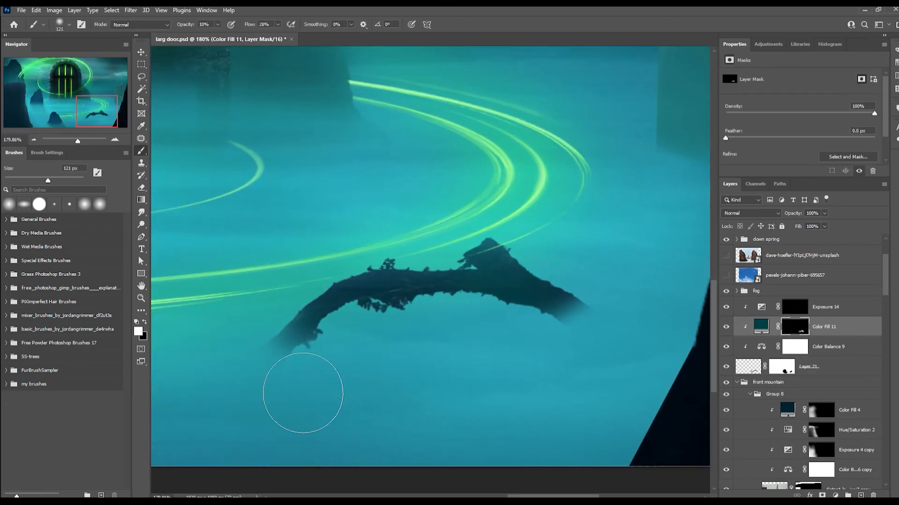
Shade the branch on the Exposure 14 mask and fade its ends on the Layer 21 mask with a 159 px soft black brush
{"action": "scroll", "coordinate": [264, 364], "scroll_direction": "down", "scroll_amount": 1}
{"action": "key", "text": "alt+]"}
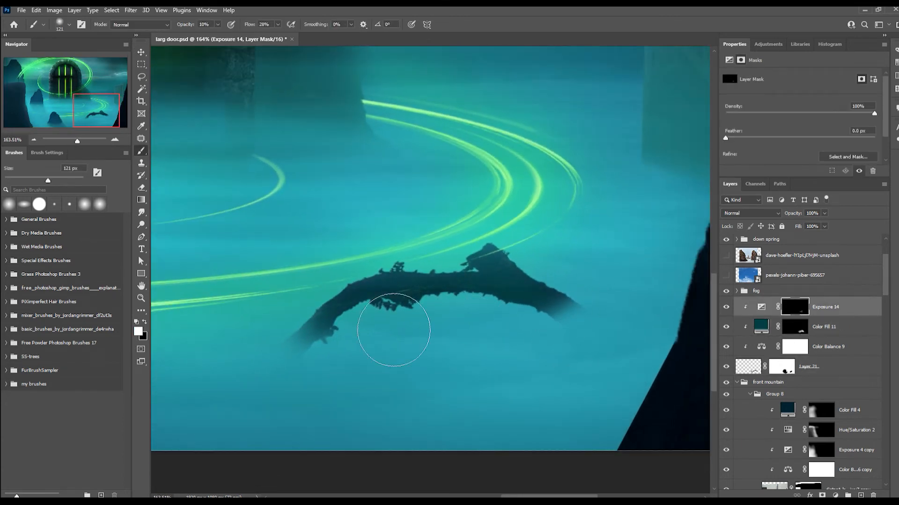
{"action": "left_click", "coordinate": [779, 368]}
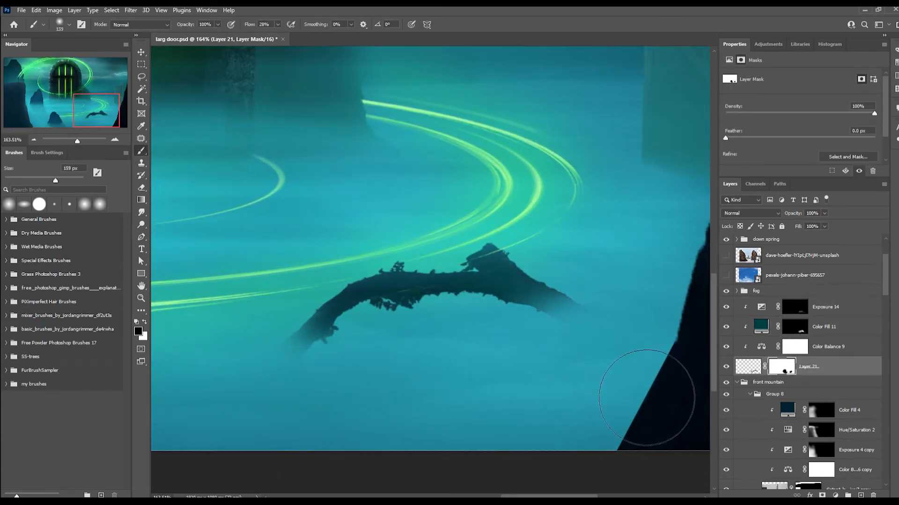
Transform the branch together with its clipped adjustment layers, flattening it and placing it beside the lower ring's right curve
{"action": "scroll", "coordinate": [357, 411], "scroll_direction": "down", "scroll_amount": 10}
{"action": "key", "text": "v"}
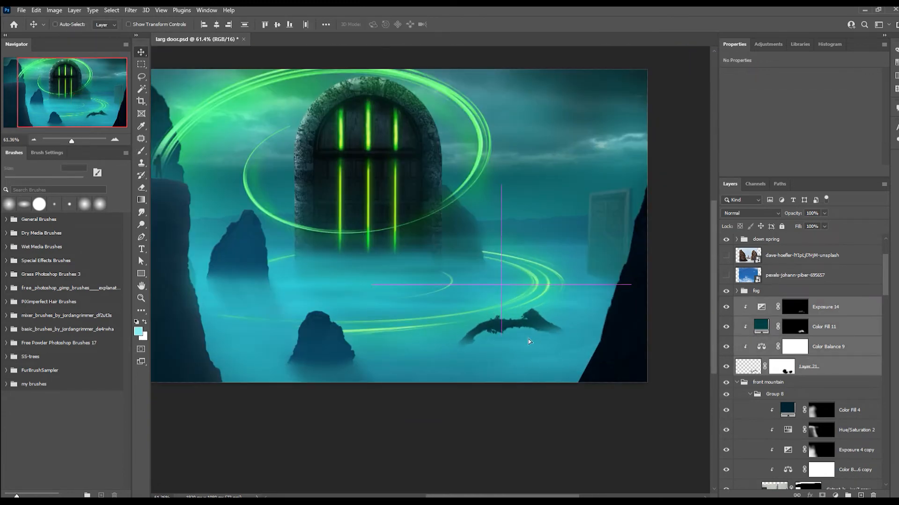
{"action": "scroll", "coordinate": [529, 339], "scroll_direction": "down", "scroll_amount": 2}
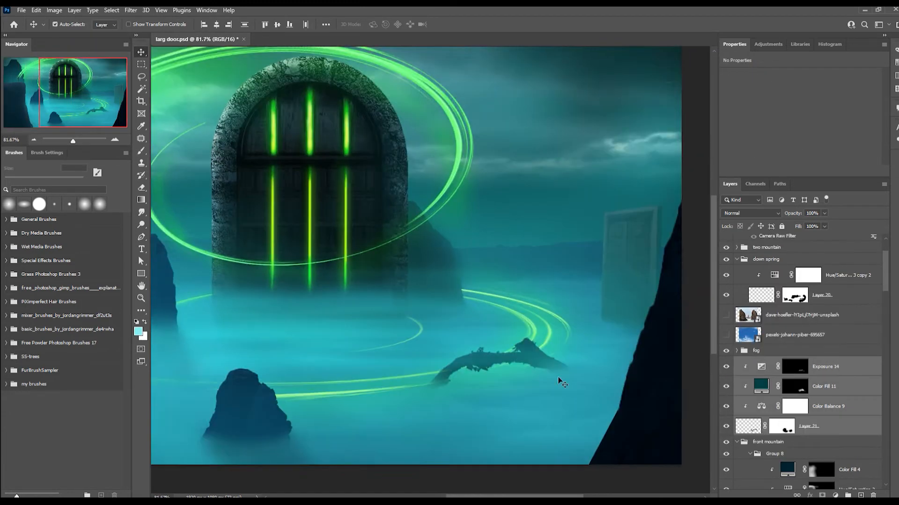
{"action": "key", "text": "ctrl+t"}
{"action": "scroll", "coordinate": [562, 382], "scroll_direction": "up", "scroll_amount": 2}
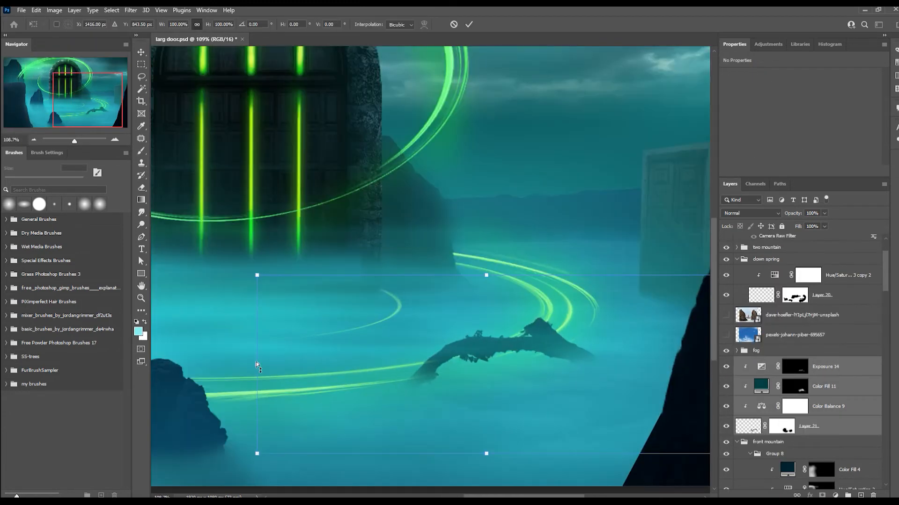
{"action": "scroll", "coordinate": [646, 365], "scroll_direction": "down", "scroll_amount": 3}
{"action": "left_click_drag", "start_coordinate": [651, 355], "coordinate": [645, 372]}
{"action": "key", "text": "Return"}
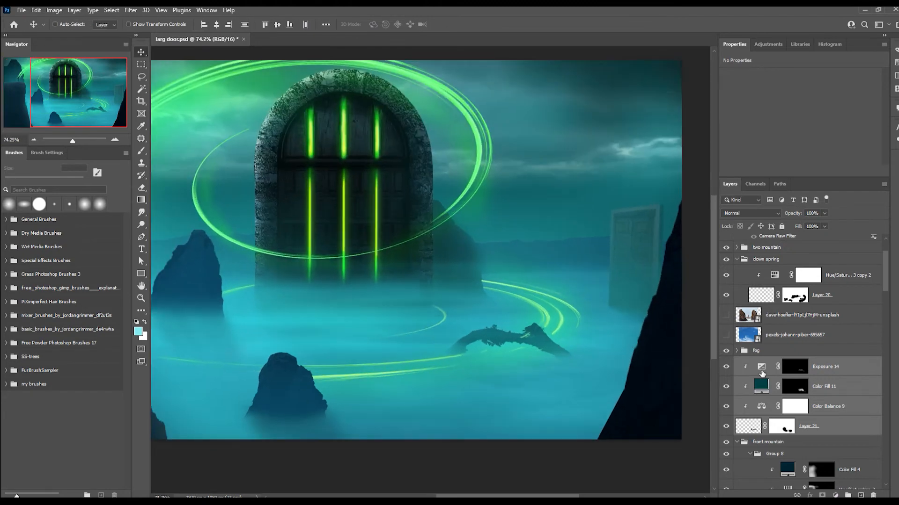
Hide the lower ring where it crosses the branch by painting black on the Layer 20 mask inside the branch selection with a 72 px brush
{"action": "left_click", "coordinate": [795, 295]}
{"action": "scroll", "coordinate": [504, 374], "scroll_direction": "up", "scroll_amount": 2}
{"action": "key", "text": "b"}
{"action": "scroll", "coordinate": [573, 375], "scroll_direction": "up", "scroll_amount": 2}
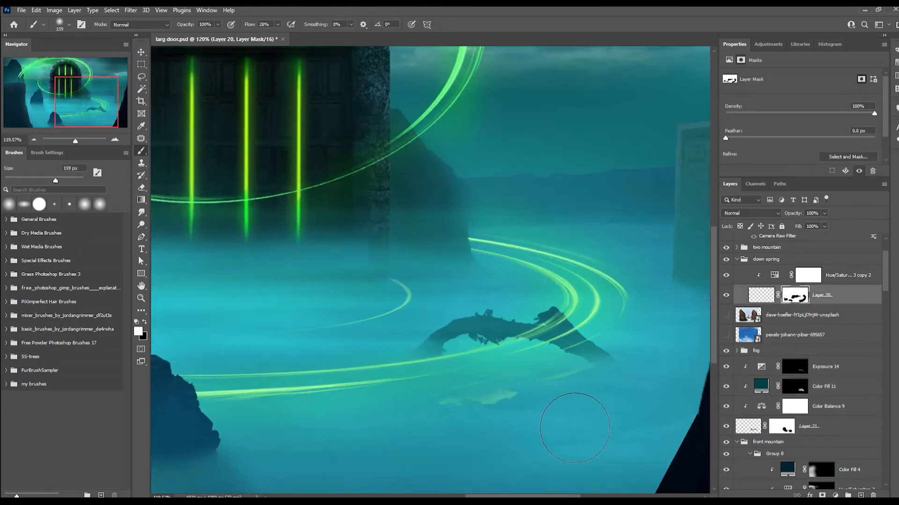
{"action": "key", "text": "x"}
{"action": "left_click", "coordinate": [794, 297], "text": "ctrl"}
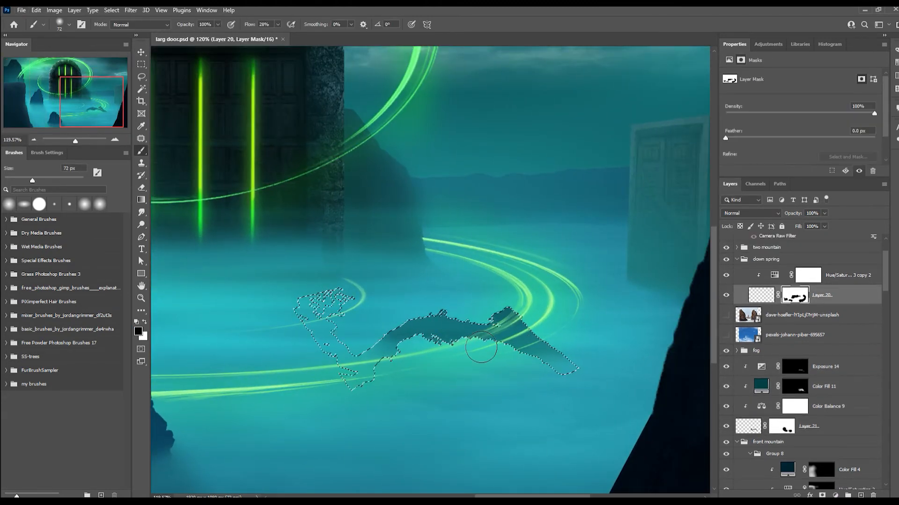
{"action": "key", "text": "ctrl+d"}
{"action": "scroll", "coordinate": [439, 328], "scroll_direction": "down", "scroll_amount": 2}
{"action": "scroll", "coordinate": [439, 327], "scroll_direction": "down", "scroll_amount": 3}
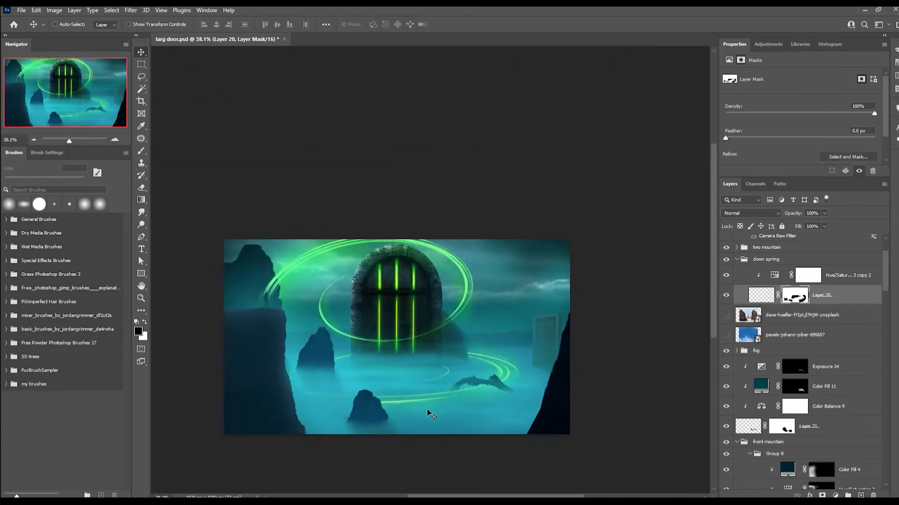
{"action": "scroll", "coordinate": [357, 384], "scroll_direction": "up", "scroll_amount": 2}
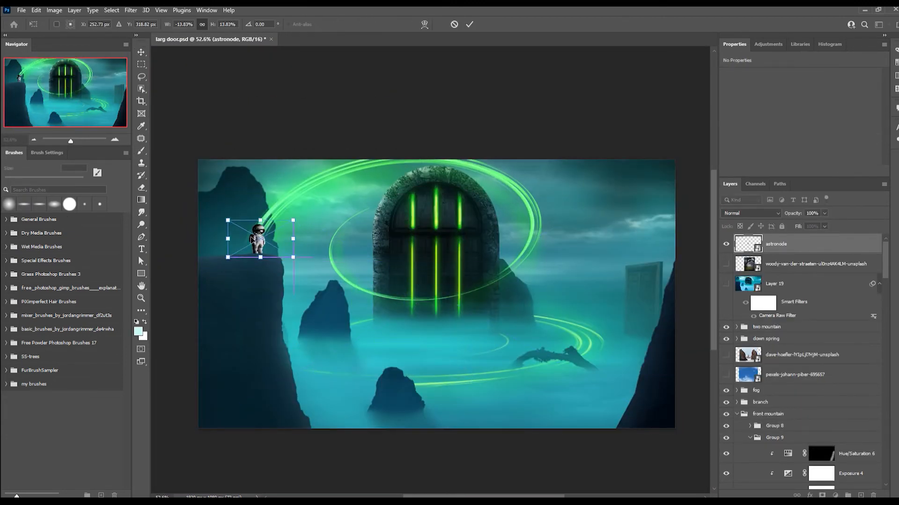
Position the small flipped astronaut so that it stands on top of the left cliff, near the cliff's edge
{"action": "scroll", "coordinate": [224, 230], "scroll_direction": "up", "scroll_amount": 5}
{"action": "left_click_drag", "start_coordinate": [508, 344], "coordinate": [468, 341]}
{"action": "scroll", "coordinate": [468, 341], "scroll_direction": "down", "scroll_amount": 5}
{"action": "left_click_drag", "start_coordinate": [316, 304], "coordinate": [314, 301]}
{"action": "key", "text": "Return"}
{"action": "scroll", "coordinate": [313, 302], "scroll_direction": "up", "scroll_amount": 4}
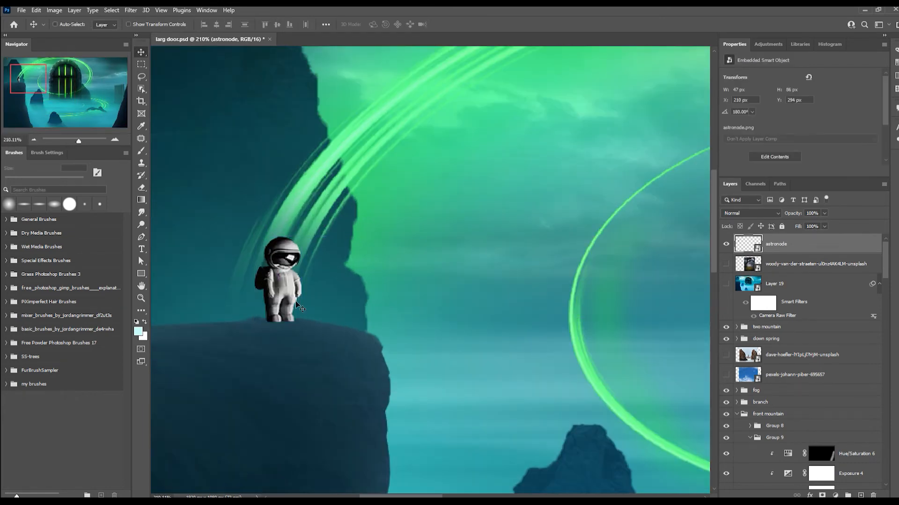
Add a Hue/Saturation adjustment clipped to the astronaut and colorize it teal with hue 191 and saturation 45
{"action": "scroll", "coordinate": [428, 367], "scroll_direction": "down", "scroll_amount": 5}
{"action": "left_click", "coordinate": [835, 495]}
{"action": "left_click", "coordinate": [857, 352]}
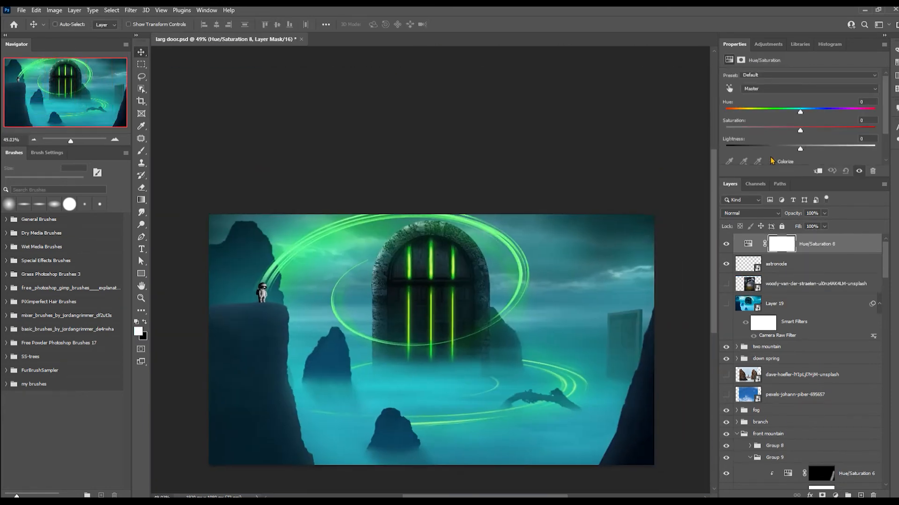
{"action": "left_click", "coordinate": [831, 187]}
{"action": "scroll", "coordinate": [243, 301], "scroll_direction": "up", "scroll_amount": 5}
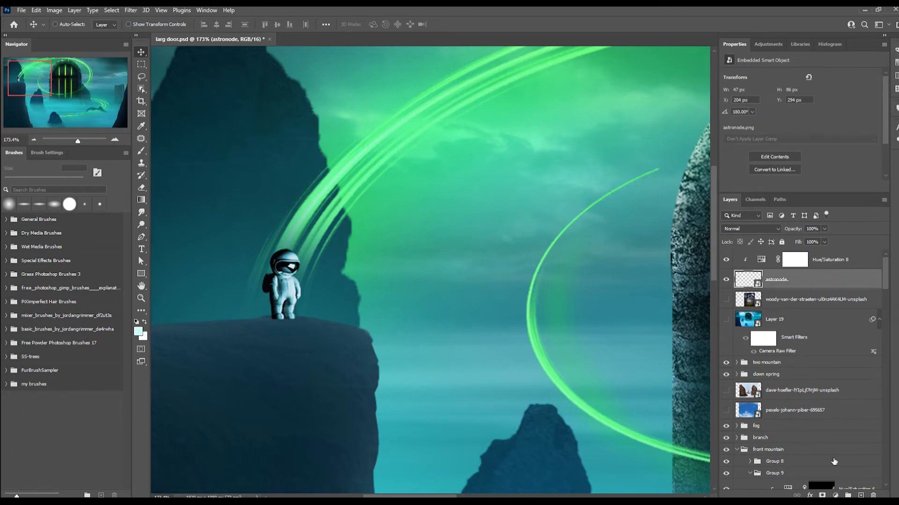
Darken the astronaut with clipped Exposure and dark teal Color Fill layers, and invert the fill's mask for painting with white
{"action": "key", "text": "b"}
{"action": "left_click", "coordinate": [795, 280]}
{"action": "key", "text": "ctrl+i"}
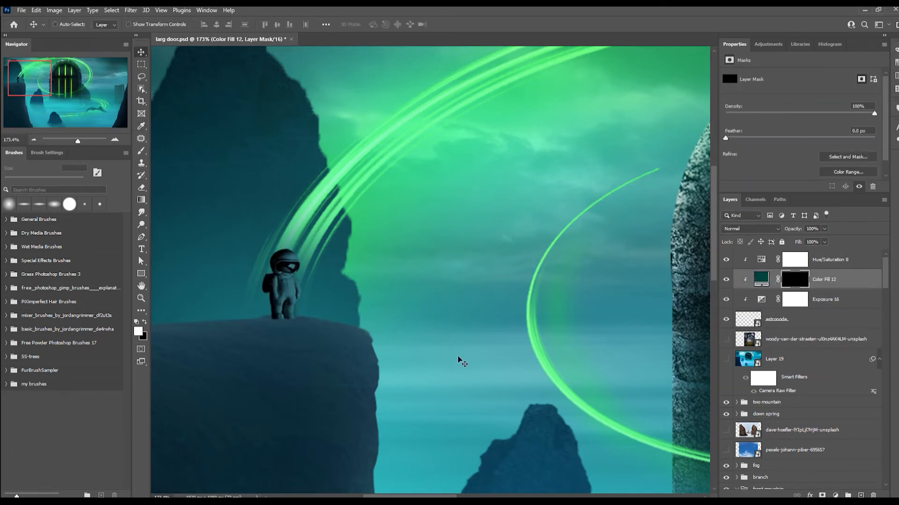
{"action": "key", "text": "d"}
Duplicate the astronaut's Hue/Saturation adjustment, clip the copy, raise its lightness and invert its mask to black
{"action": "left_click", "coordinate": [824, 259]}
{"action": "key", "text": "ctrl+j"}
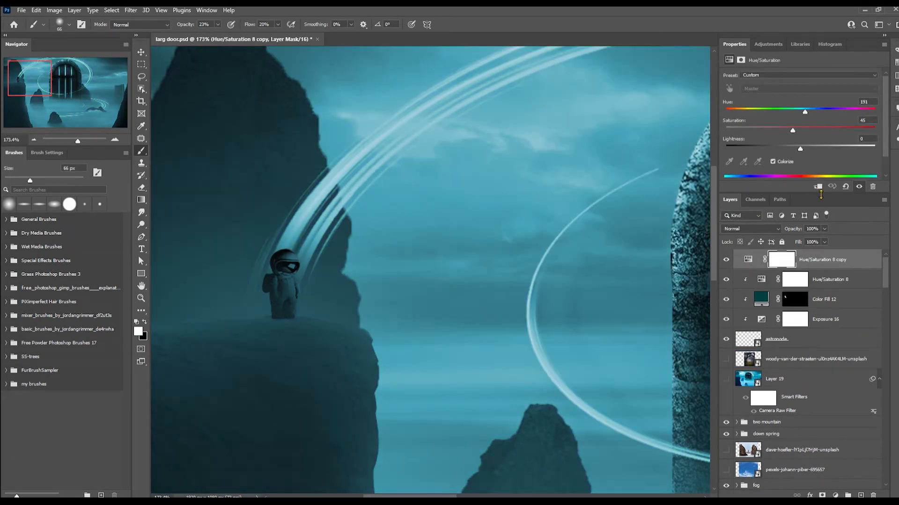
{"action": "left_click", "coordinate": [832, 187]}
{"action": "left_click_drag", "start_coordinate": [800, 145], "coordinate": [847, 148]}
{"action": "left_click", "coordinate": [795, 260]}
{"action": "key", "text": "ctrl+i"}
Paint a light rim on the astronaut's helmet and arm through the copy's mask, using white brushes of 33 px and 6 px at 23% opacity
{"action": "key", "text": "d"}
{"action": "scroll", "coordinate": [173, 271], "scroll_direction": "up", "scroll_amount": 4}
{"action": "key", "text": "bracketleft"}
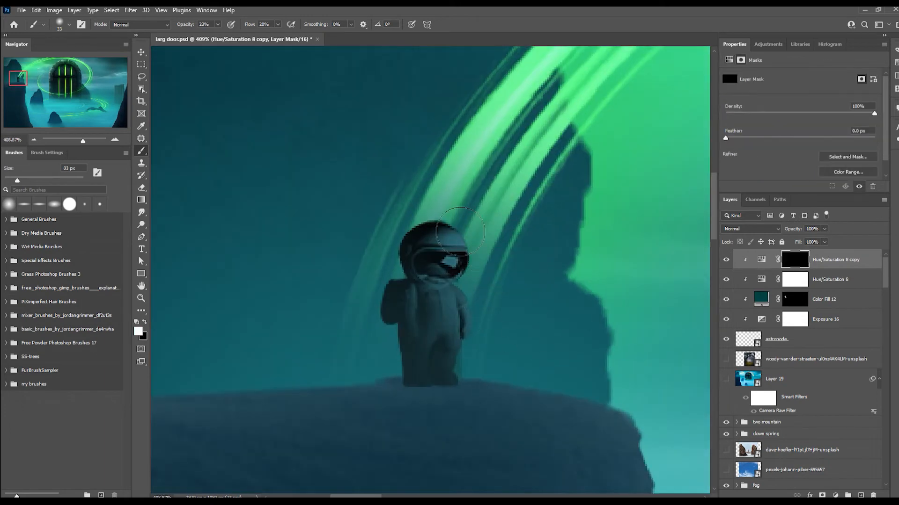
{"action": "left_click_drag", "start_coordinate": [450, 223], "coordinate": [447, 257]}
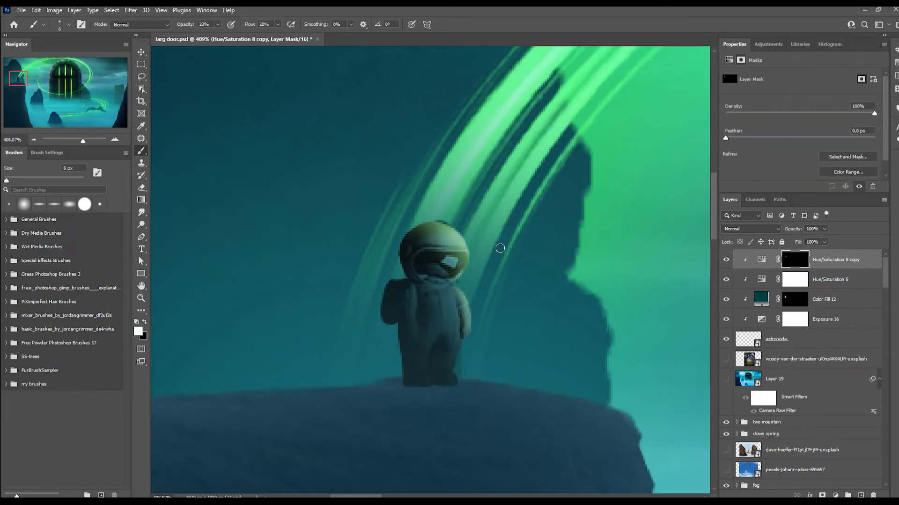
{"action": "scroll", "coordinate": [472, 342], "scroll_direction": "down", "scroll_amount": 6}
{"action": "scroll", "coordinate": [257, 237], "scroll_direction": "up", "scroll_amount": 3}
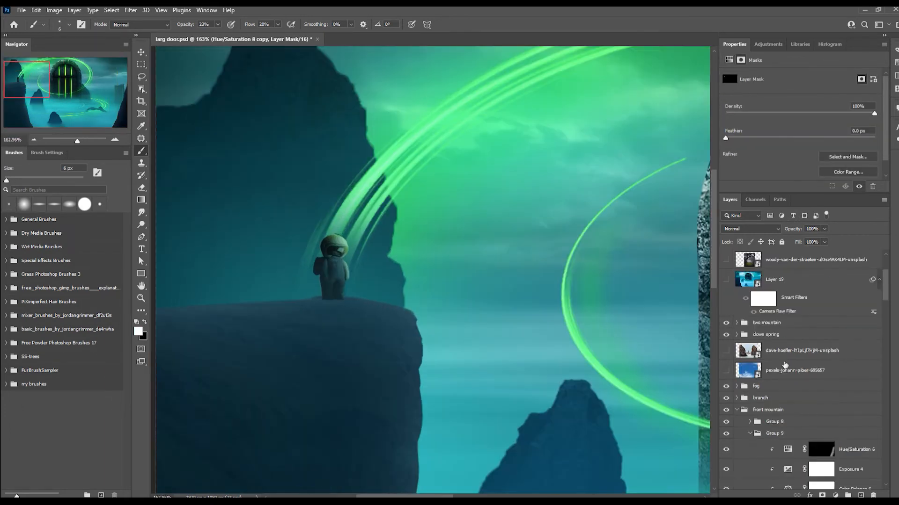
Group the astronaut with its clipped adjustment layers and name the group little boy
{"action": "left_click", "coordinate": [844, 267], "text": "shift"}
{"action": "key", "text": "ctrl+g"}
{"action": "scroll", "coordinate": [796, 351], "scroll_direction": "down", "scroll_amount": 3}
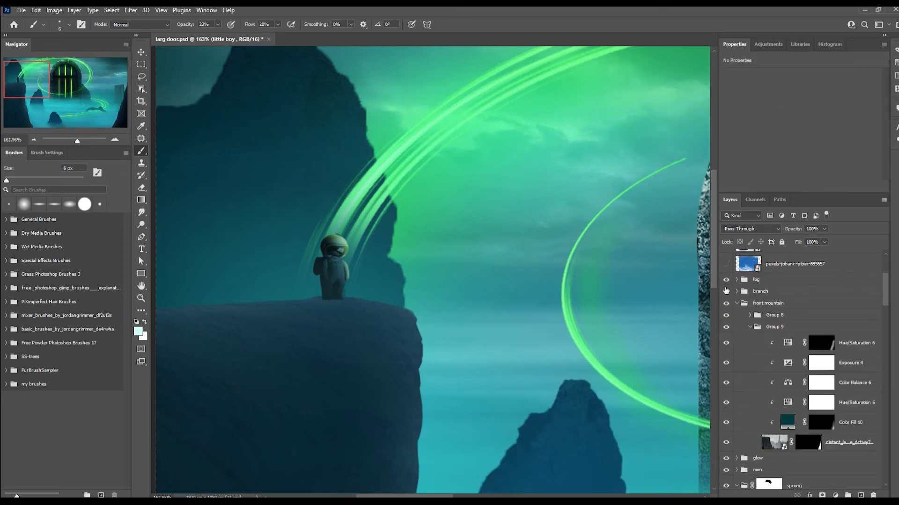
Add a clipped Exposure adjustment of -1.60 above Color Fill 4 in Group 8 and invert its mask to black
{"action": "left_click", "coordinate": [750, 350]}
{"action": "scroll", "coordinate": [795, 365], "scroll_direction": "down", "scroll_amount": 2}
{"action": "left_click", "coordinate": [795, 307]}
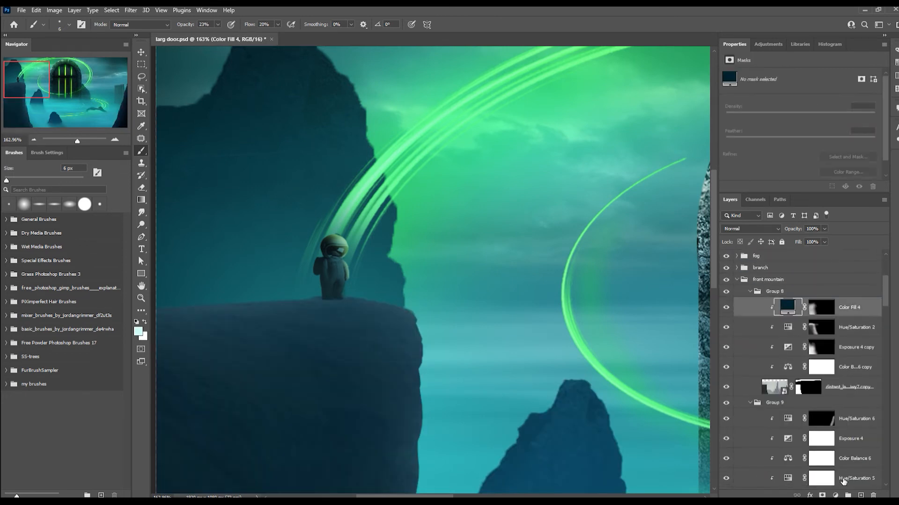
{"action": "left_click_drag", "start_coordinate": [773, 103], "coordinate": [782, 100]}
{"action": "key", "text": "ctrl+i"}
{"action": "key", "text": "ctrl+alt+g"}
Paint a shadow under the astronaut's feet on the Exposure 17 mask with a 19 px white brush and soften it with 55 px black
{"action": "scroll", "coordinate": [335, 311], "scroll_direction": "up", "scroll_amount": 5}
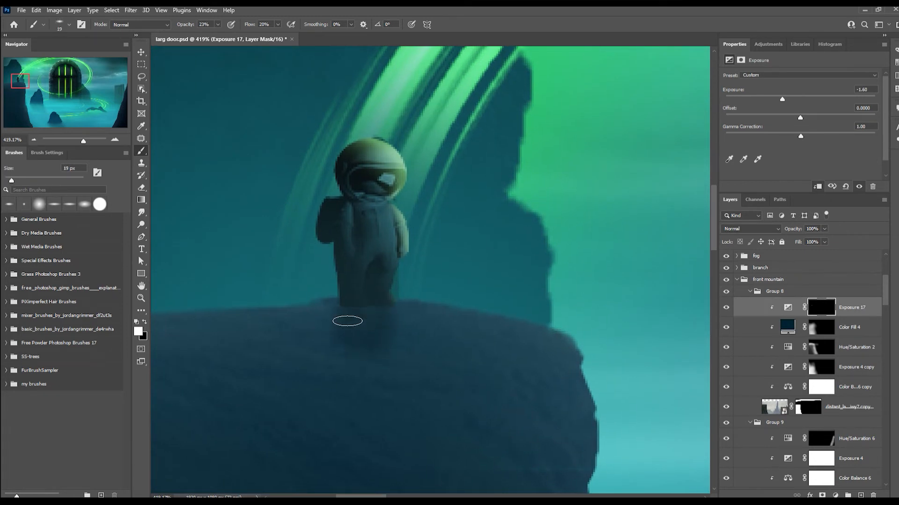
{"action": "scroll", "coordinate": [362, 309], "scroll_direction": "down", "scroll_amount": 5}
{"action": "key", "text": "bracketright"}
{"action": "key", "text": "bracketright"}
{"action": "key", "text": "bracketright"}
{"action": "key", "text": "bracketright"}
{"action": "key", "text": "x"}
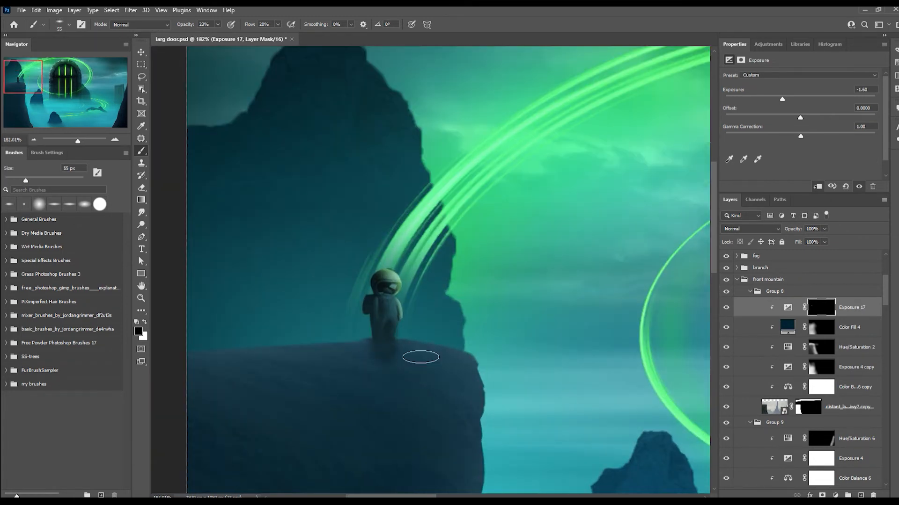
{"action": "scroll", "coordinate": [391, 342], "scroll_direction": "down", "scroll_amount": 5}
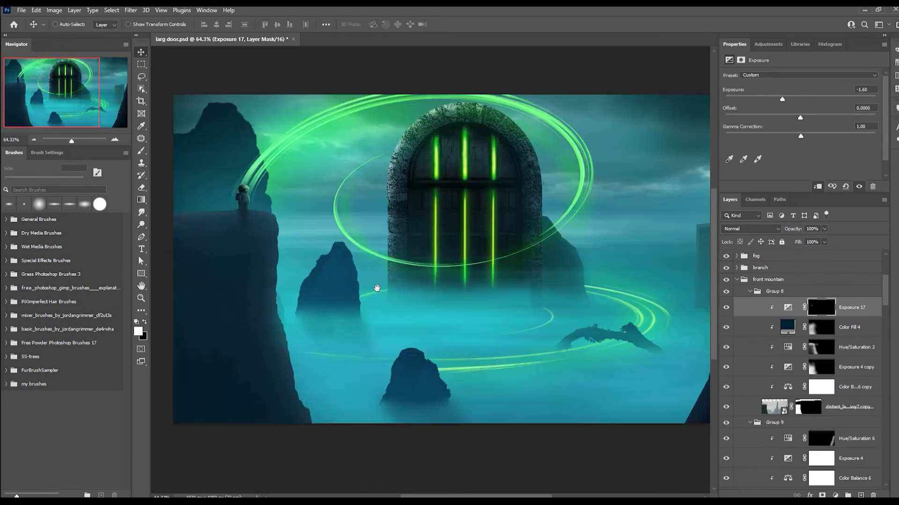
Add a clipped, colorized Hue/Saturation adjustment to Group 8 with hue 128, saturation 51 and lightness +49, and invert its mask
{"action": "key", "text": "v"}
{"action": "left_click", "coordinate": [836, 495]}
{"action": "left_click", "coordinate": [847, 370]}
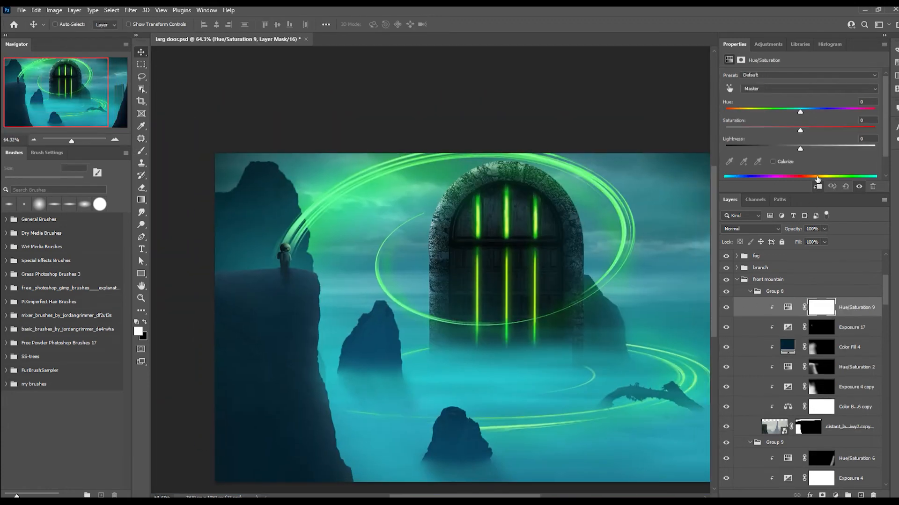
{"action": "key", "text": "ctrl+alt+g"}
{"action": "left_click", "coordinate": [772, 161]}
{"action": "left_click_drag", "start_coordinate": [800, 146], "coordinate": [837, 150]}
{"action": "key", "text": "ctrl+i"}
Paint a green glow along the cliff top on the Hue/Saturation 9 mask with a 95 px brush at 10% opacity, softening it with 140 px black
{"action": "scroll", "coordinate": [259, 258], "scroll_direction": "up", "scroll_amount": 5}
{"action": "key", "text": "b"}
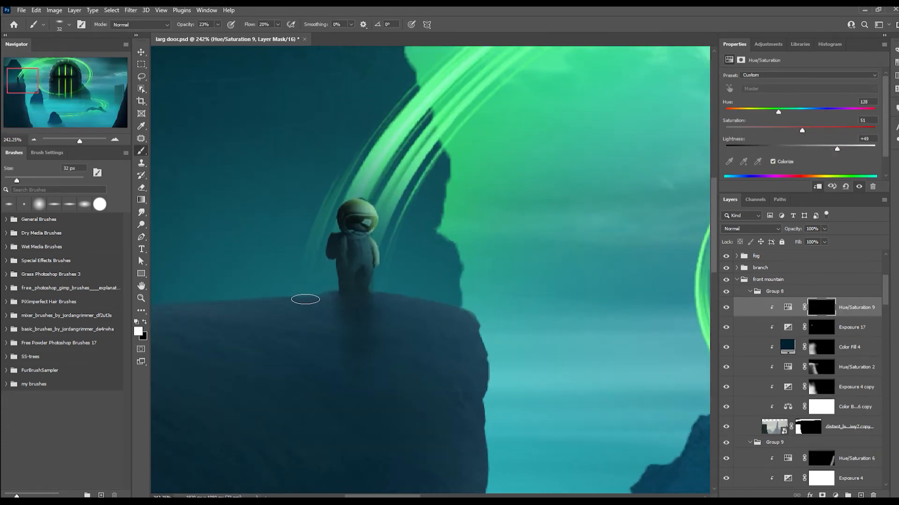
{"action": "scroll", "coordinate": [514, 362], "scroll_direction": "down", "scroll_amount": 2}
{"action": "key", "text": "bracketright"}
{"action": "key", "text": "bracketright"}
{"action": "key", "text": "bracketright"}
{"action": "key", "text": "bracketright"}
{"action": "key", "text": "bracketright"}
{"action": "key", "text": "bracketright"}
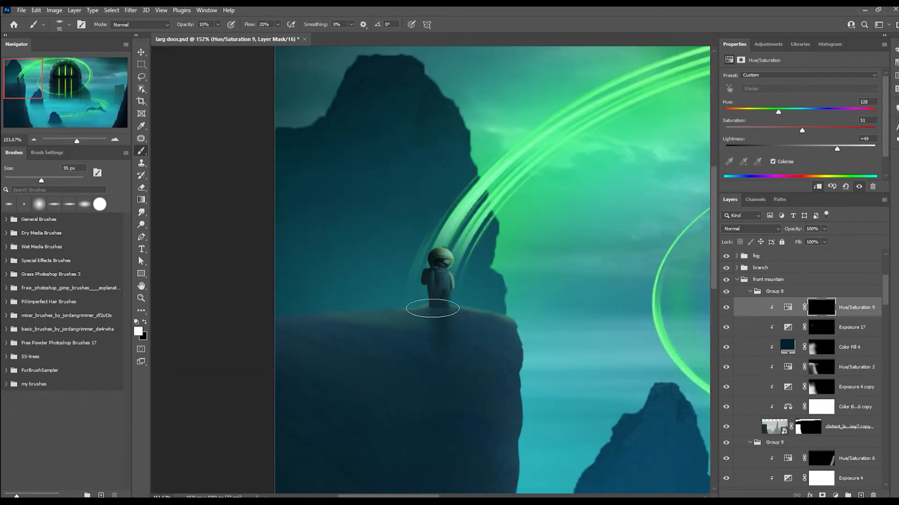
{"action": "left_click_drag", "start_coordinate": [333, 328], "coordinate": [384, 320]}
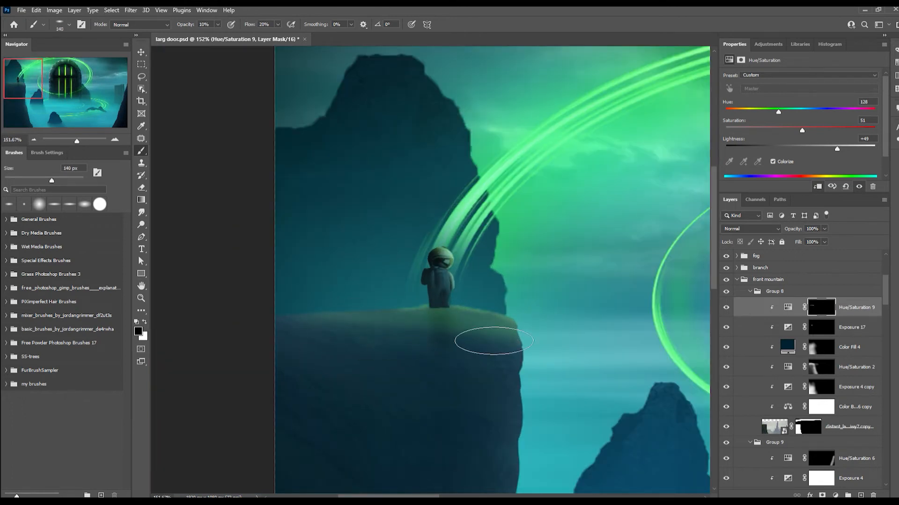
Refine the glow along the cliff's upper edge on the Hue/Saturation 9 mask with 17 px and 63 px soft brushes at 20% opacity
{"action": "scroll", "coordinate": [441, 334], "scroll_direction": "up", "scroll_amount": 1}
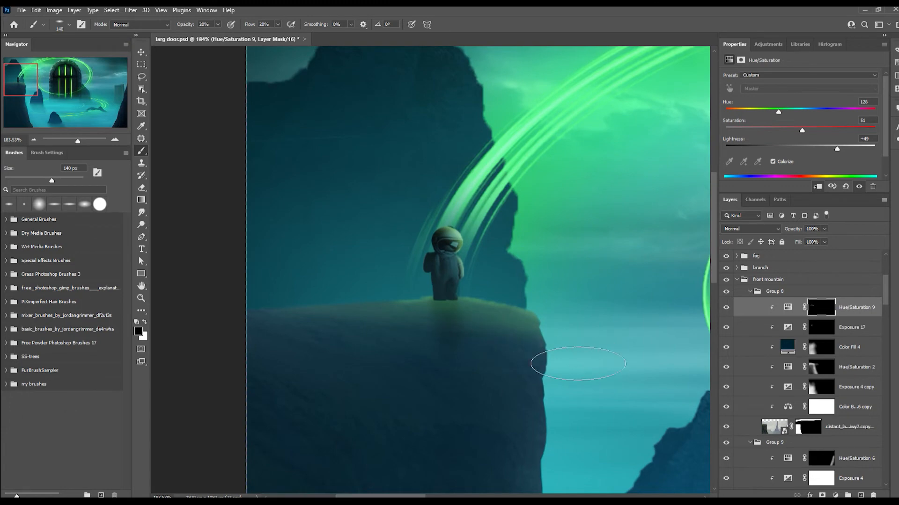
{"action": "scroll", "coordinate": [455, 311], "scroll_direction": "up", "scroll_amount": 3}
{"action": "key", "text": "bracketleft"}
{"action": "key", "text": "bracketleft"}
{"action": "key", "text": "bracketleft"}
{"action": "key", "text": "bracketleft"}
{"action": "key", "text": "bracketleft"}
{"action": "key", "text": "bracketleft"}
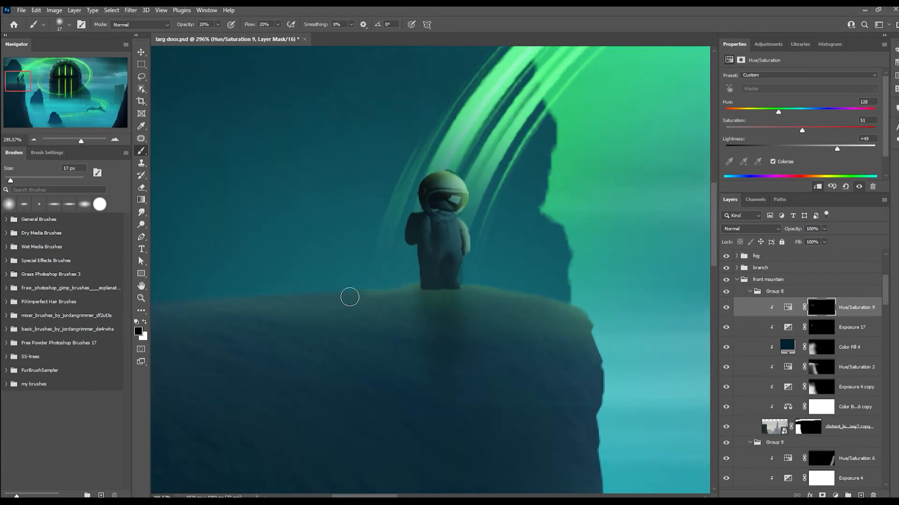
{"action": "left_click_drag", "start_coordinate": [246, 309], "coordinate": [331, 283]}
{"action": "scroll", "coordinate": [331, 283], "scroll_direction": "down", "scroll_amount": 3}
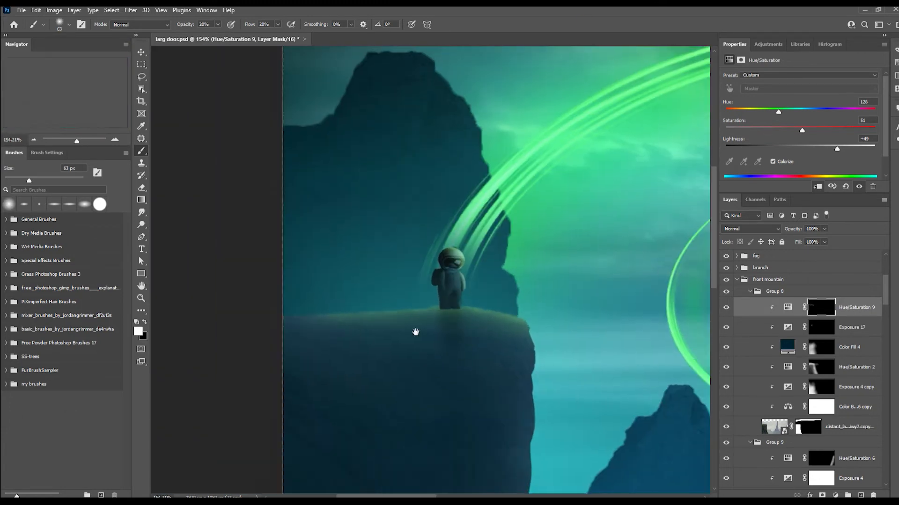
Move Exposure 17 above Hue/Saturation 9 to deepen the foot shadow, and fade the cliff glow on the Hue/Saturation 9 mask with an 88 px black brush
{"action": "scroll", "coordinate": [415, 331], "scroll_direction": "up", "scroll_amount": 2}
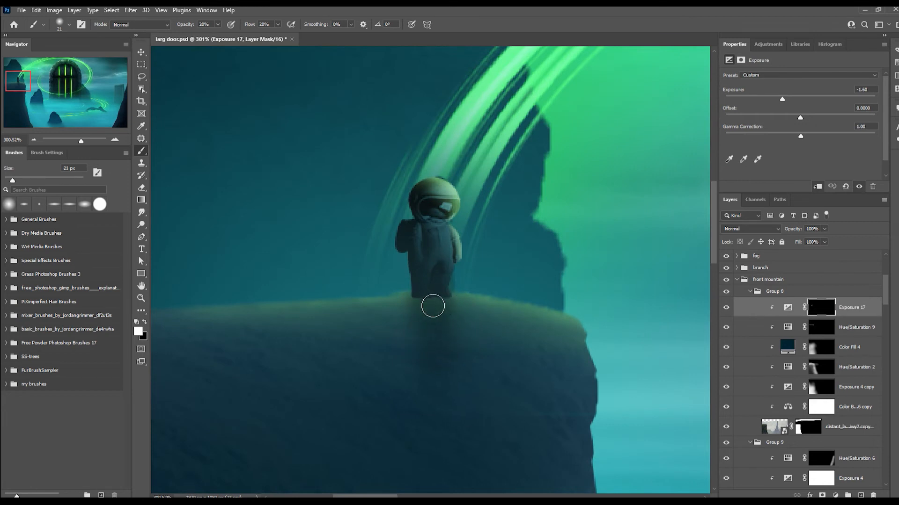
{"action": "scroll", "coordinate": [585, 369], "scroll_direction": "down", "scroll_amount": 1}
{"action": "left_click", "coordinate": [822, 327]}
{"action": "key", "text": "bracketright"}
{"action": "key", "text": "bracketright"}
{"action": "key", "text": "bracketright"}
{"action": "key", "text": "bracketright"}
{"action": "key", "text": "bracketright"}
{"action": "key", "text": "bracketright"}
{"action": "key", "text": "bracketright"}
{"action": "key", "text": "bracketright"}
{"action": "key", "text": "bracketright"}
{"action": "key", "text": "x"}
{"action": "scroll", "coordinate": [585, 372], "scroll_direction": "down", "scroll_amount": 1}
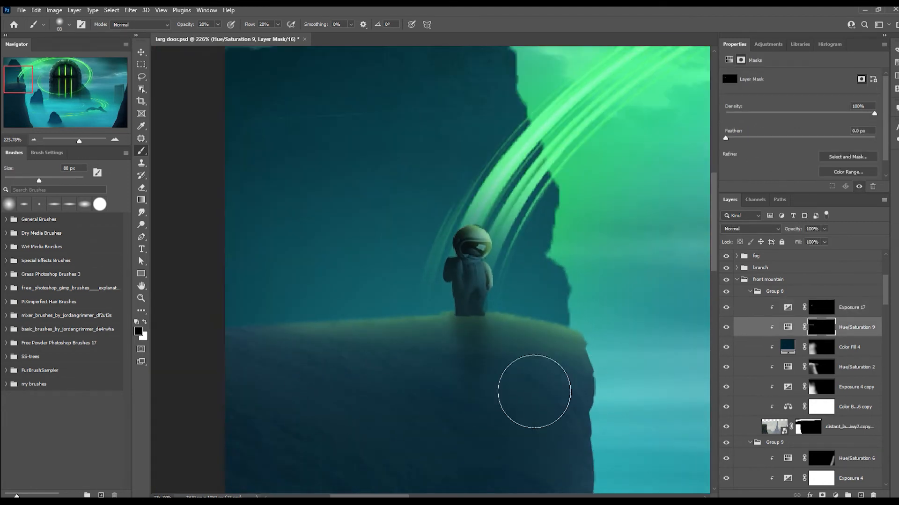
Darken the astronaut's ground shadow by lowering the Exposure 17 adjustment to about -2.8
{"action": "scroll", "coordinate": [407, 393], "scroll_direction": "down", "scroll_amount": 6}
{"action": "scroll", "coordinate": [451, 387], "scroll_direction": "up", "scroll_amount": 1}
{"action": "key", "text": "v"}
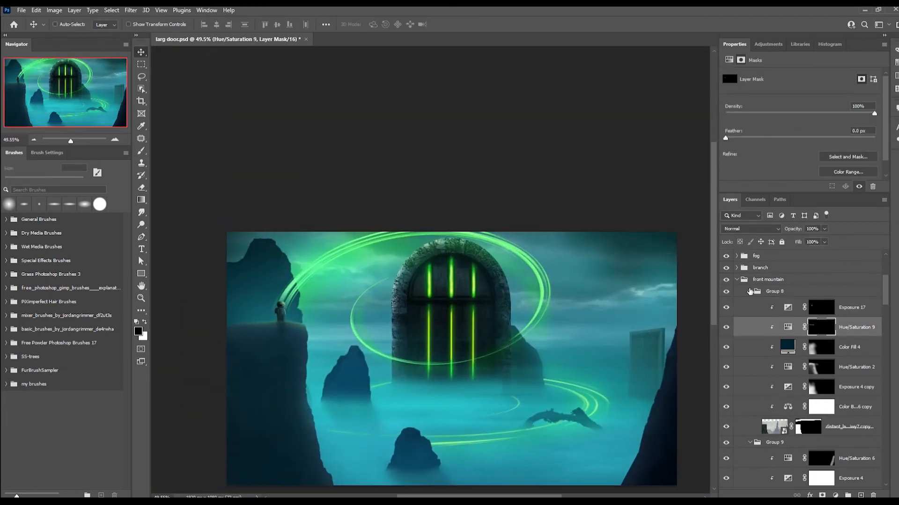
{"action": "left_click", "coordinate": [749, 291]}
{"action": "left_click", "coordinate": [472, 333], "text": "ctrl"}
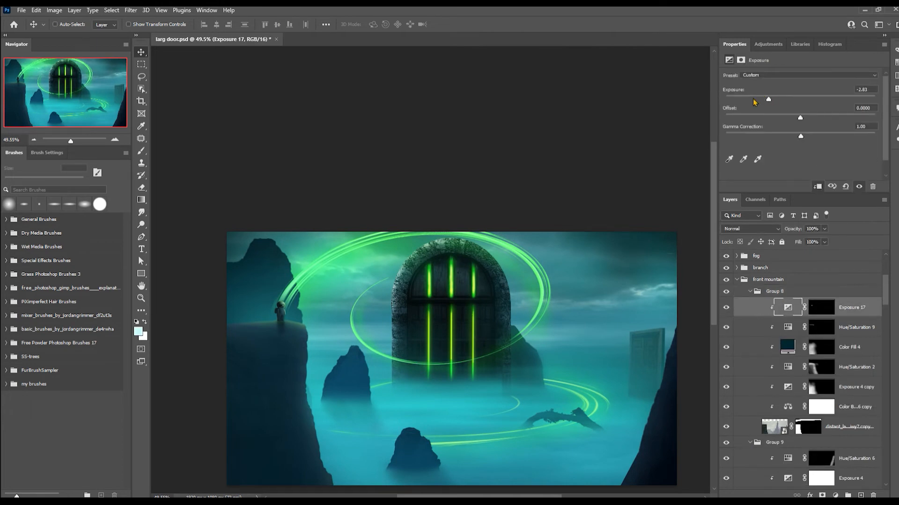
Paint a slanted shadow from the astronaut's feet toward the lower left on the Exposure 17 mask, fading it with a 66 px black brush at 30% opacity
{"action": "left_click", "coordinate": [821, 307]}
{"action": "key", "text": "b"}
{"action": "scroll", "coordinate": [256, 330], "scroll_direction": "up", "scroll_amount": 8}
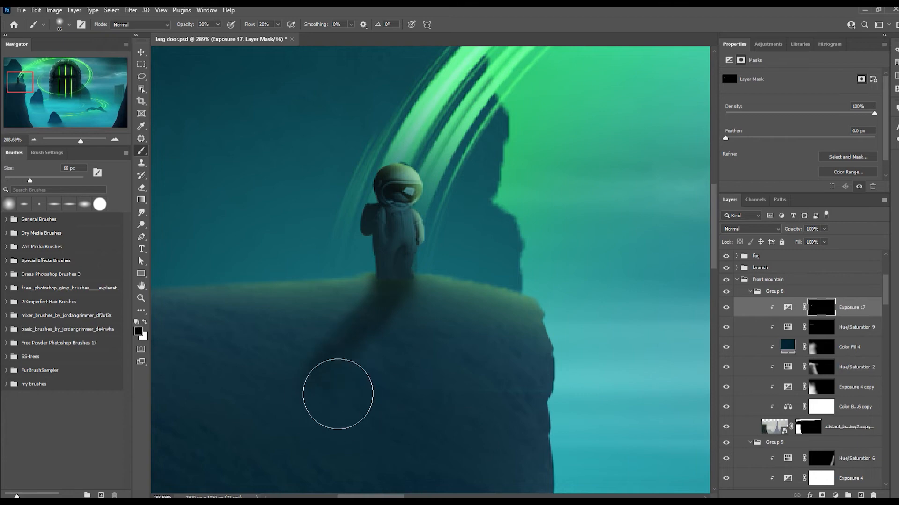
{"action": "scroll", "coordinate": [407, 405], "scroll_direction": "down", "scroll_amount": 7}
{"action": "scroll", "coordinate": [327, 305], "scroll_direction": "up", "scroll_amount": 7}
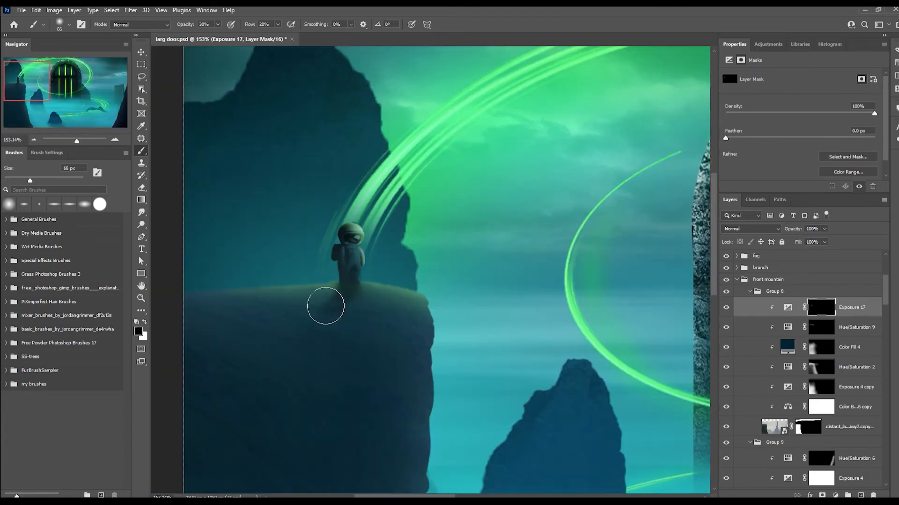
Paint a fine contact shadow directly under the astronaut's feet on the Exposure 17 mask with a 3 px white brush at 30% opacity
{"action": "key", "text": "bracketleft"}
{"action": "key", "text": "bracketleft"}
{"action": "key", "text": "bracketleft"}
{"action": "key", "text": "bracketleft"}
{"action": "key", "text": "bracketleft"}
{"action": "key", "text": "bracketleft"}
{"action": "key", "text": "bracketleft"}
{"action": "key", "text": "bracketleft"}
{"action": "key", "text": "bracketleft"}
{"action": "key", "text": "bracketleft"}
{"action": "key", "text": "bracketleft"}
{"action": "key", "text": "bracketleft"}
{"action": "key", "text": "x"}
{"action": "scroll", "coordinate": [355, 262], "scroll_direction": "up", "scroll_amount": 4}
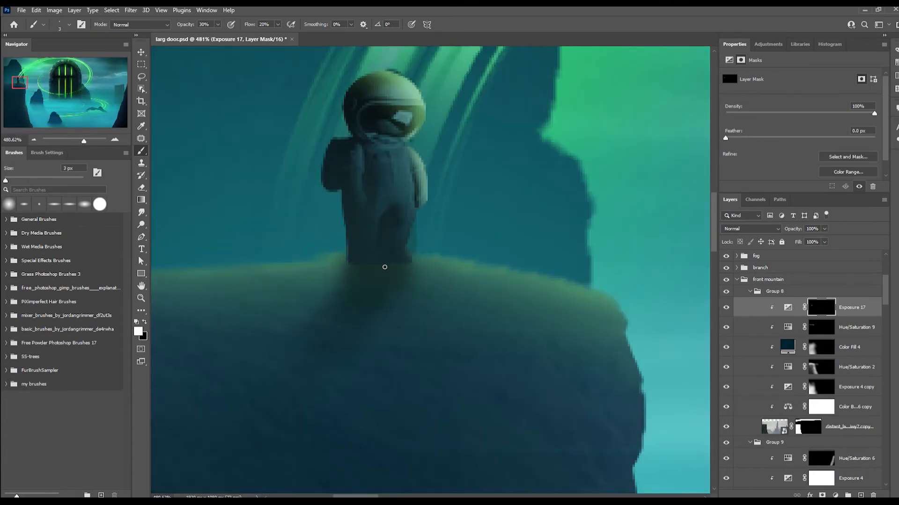
Soften and shorten the slanted shadow on the Exposure 17 mask with a 42 px black brush, reducing its opacity to 10%
{"action": "scroll", "coordinate": [376, 310], "scroll_direction": "down", "scroll_amount": 2}
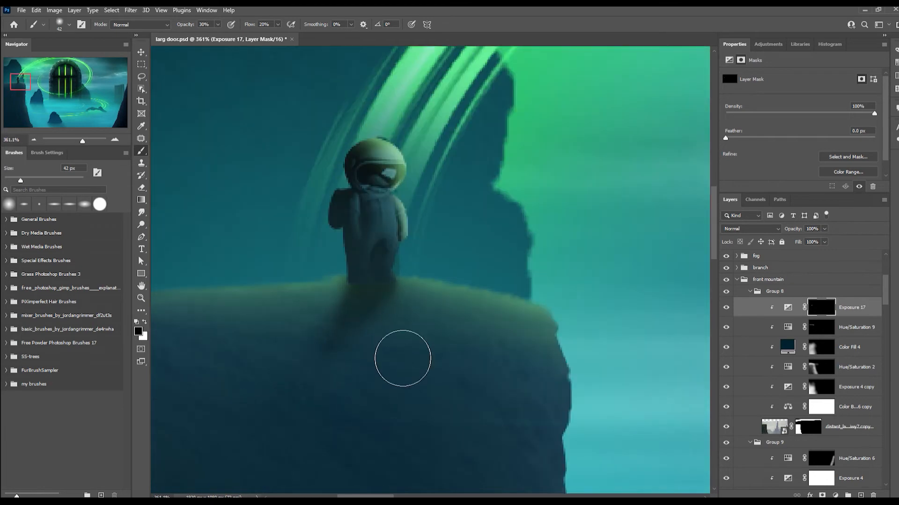
{"action": "scroll", "coordinate": [402, 358], "scroll_direction": "down", "scroll_amount": 7}
{"action": "scroll", "coordinate": [294, 309], "scroll_direction": "up", "scroll_amount": 7}
{"action": "key", "text": "1"}
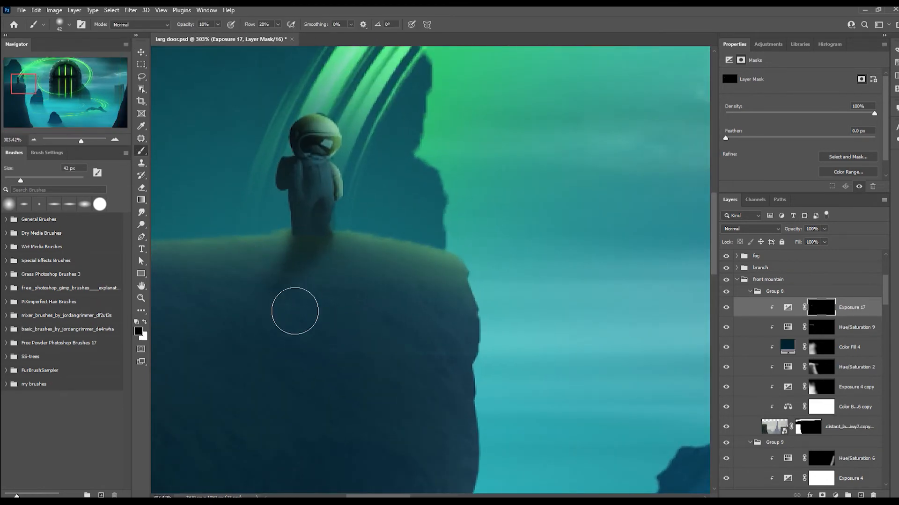
{"action": "scroll", "coordinate": [428, 310], "scroll_direction": "down", "scroll_amount": 5}
{"action": "scroll", "coordinate": [301, 263], "scroll_direction": "up", "scroll_amount": 2}
{"action": "scroll", "coordinate": [262, 281], "scroll_direction": "down", "scroll_amount": 2}
{"action": "scroll", "coordinate": [248, 293], "scroll_direction": "up", "scroll_amount": 2}
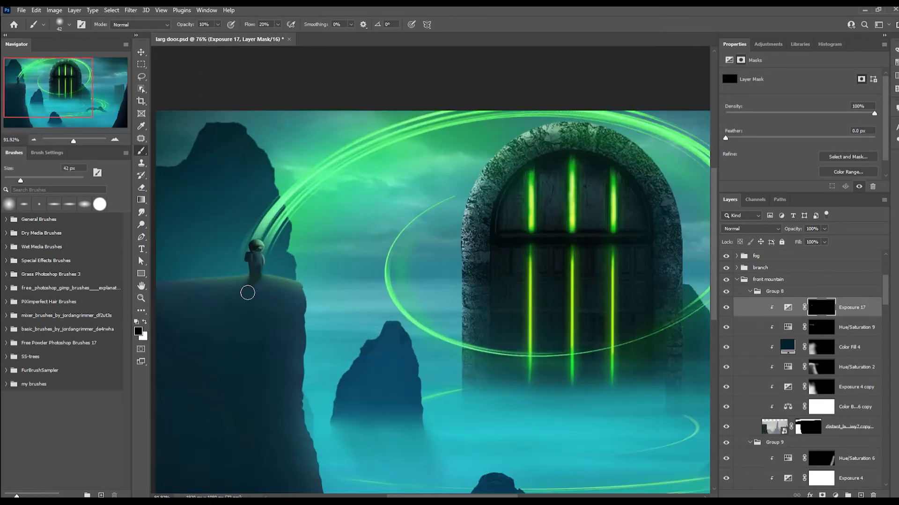
Touch up the astronaut's ground shadow on the Exposure 17 mask with a smaller white brush at 10% opacity
{"action": "scroll", "coordinate": [247, 293], "scroll_direction": "up", "scroll_amount": 6}
{"action": "key", "text": "x"}
{"action": "key", "text": "["}
{"action": "key", "text": "["}
{"action": "key", "text": "["}
{"action": "key", "text": "["}
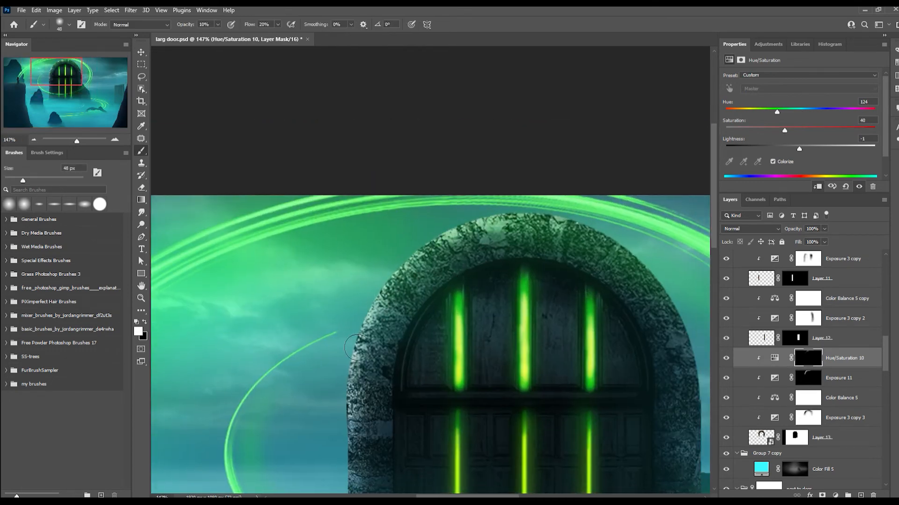
Paint green light along the stone arch on the Hue/Saturation 10 mask with a 48 px white brush at 10% opacity, checking it against the original
{"action": "scroll", "coordinate": [423, 255], "scroll_direction": "down", "scroll_amount": 2}
{"action": "left_click", "coordinate": [725, 359]}
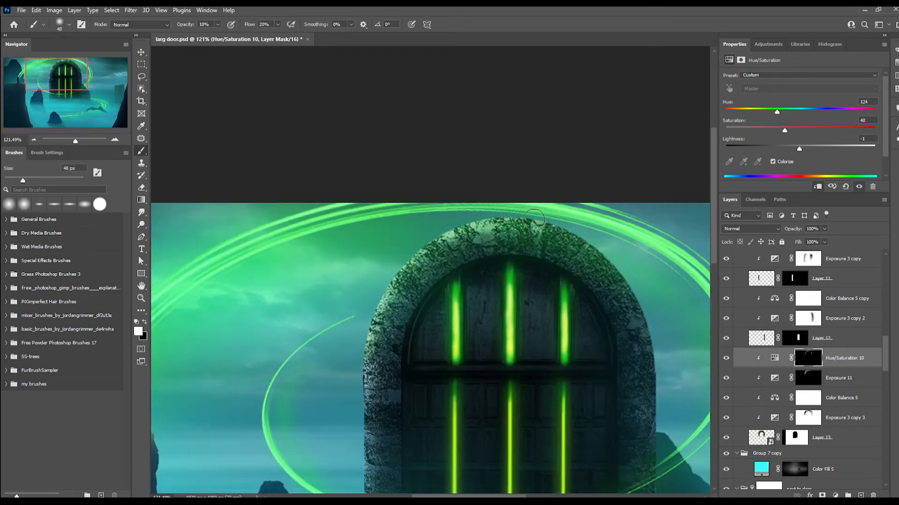
{"action": "scroll", "coordinate": [534, 219], "scroll_direction": "down", "scroll_amount": 3}
{"action": "scroll", "coordinate": [542, 285], "scroll_direction": "up", "scroll_amount": 2}
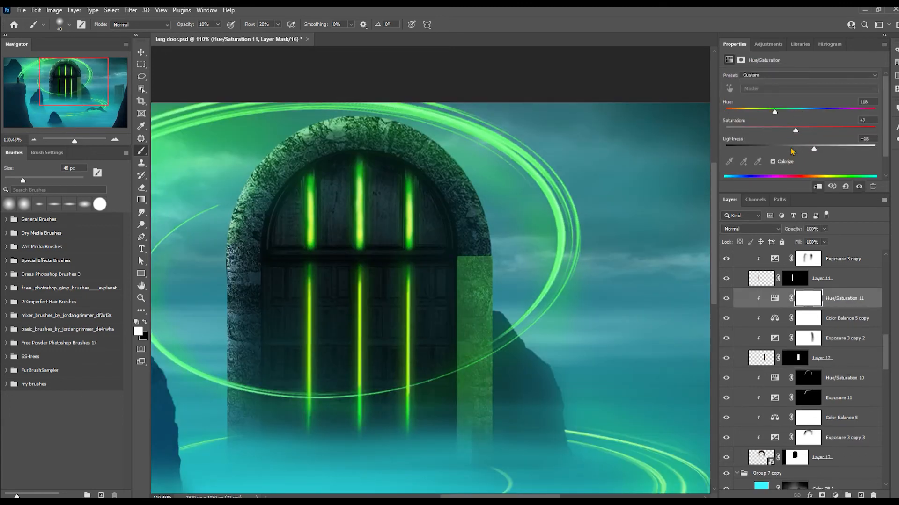
Set Hue/Saturation 11 to colorized hue 118, saturation 47, lightness -6, invert its mask and paint green light on the right pillar
{"action": "left_click", "coordinate": [793, 149]}
{"action": "key", "text": "ctrl+i"}
{"action": "scroll", "coordinate": [473, 317], "scroll_direction": "up", "scroll_amount": 2}
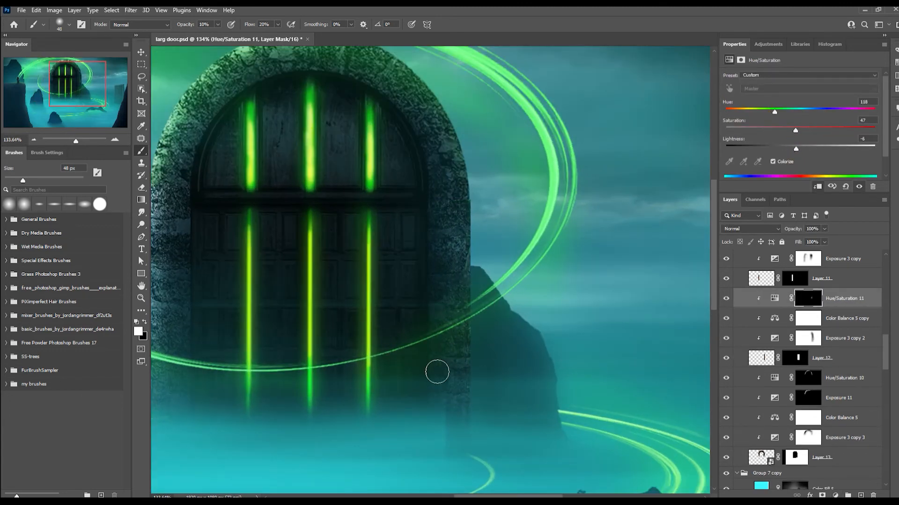
{"action": "scroll", "coordinate": [437, 372], "scroll_direction": "down", "scroll_amount": 3}
Add a clipped, colorized Hue/Saturation 12 at hue 121 to the left pillar, invert its mask and paint in the green light
{"action": "left_click", "coordinate": [775, 378]}
{"action": "scroll", "coordinate": [562, 328], "scroll_direction": "up", "scroll_amount": 4}
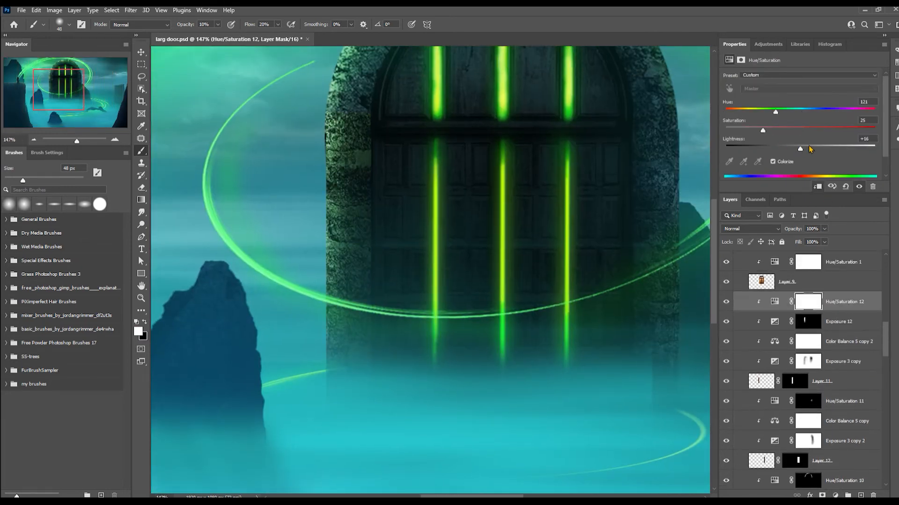
{"action": "left_click", "coordinate": [805, 148]}
{"action": "key", "text": "ctrl+i"}
{"action": "scroll", "coordinate": [341, 331], "scroll_direction": "down", "scroll_amount": 3}
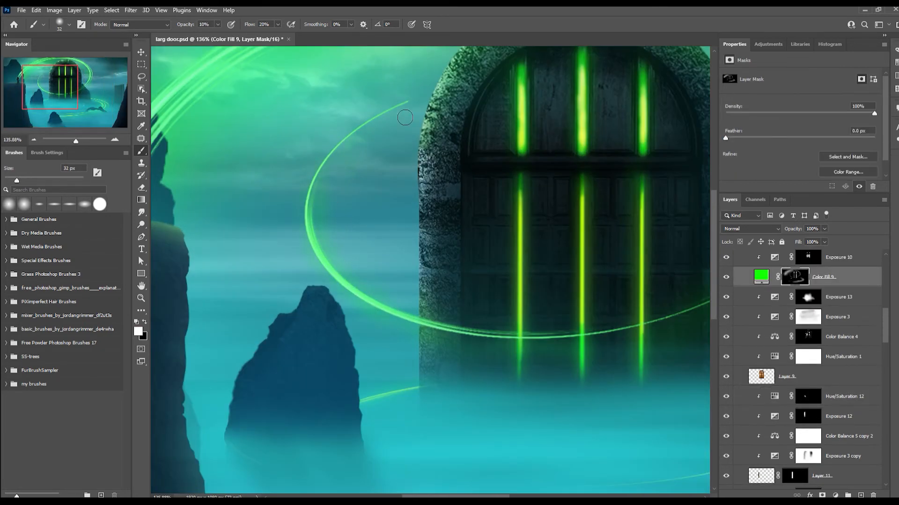
Refine the Color Fill 9 glow mask with a 32 px brush and the next to door group mask with a 71 px brush at 10% opacity
{"action": "scroll", "coordinate": [417, 315], "scroll_direction": "down", "scroll_amount": 5}
{"action": "key", "text": "v"}
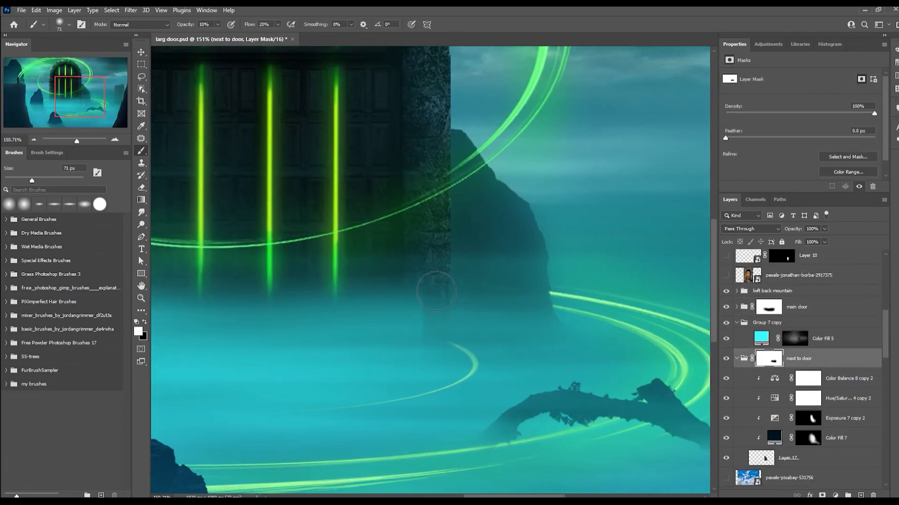
{"action": "scroll", "coordinate": [434, 345], "scroll_direction": "down", "scroll_amount": 6}
{"action": "key", "text": "v"}
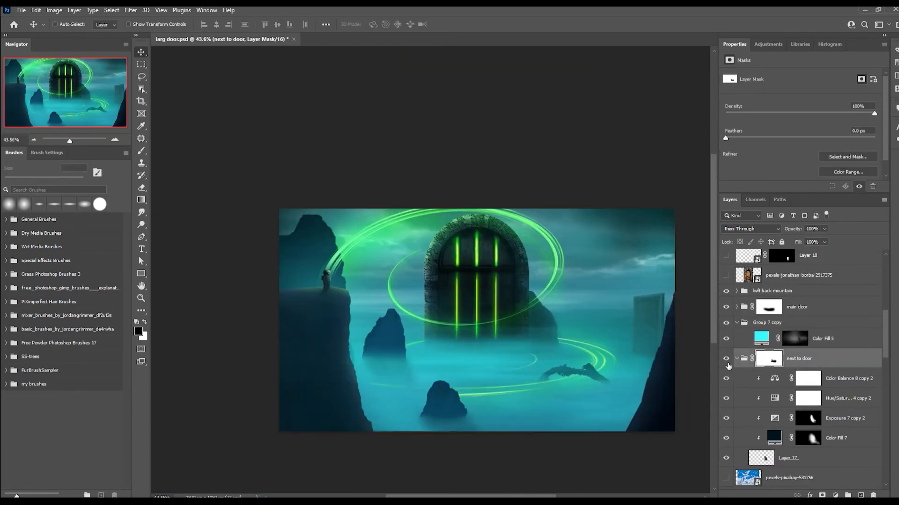
Add a clipped Hue/Saturation 13 to the rock beside the main door, colorized with hue 124, saturation 59 and lightness +20
{"action": "scroll", "coordinate": [805, 375], "scroll_direction": "down", "scroll_amount": 2}
{"action": "left_click", "coordinate": [833, 490]}
{"action": "left_click", "coordinate": [814, 369]}
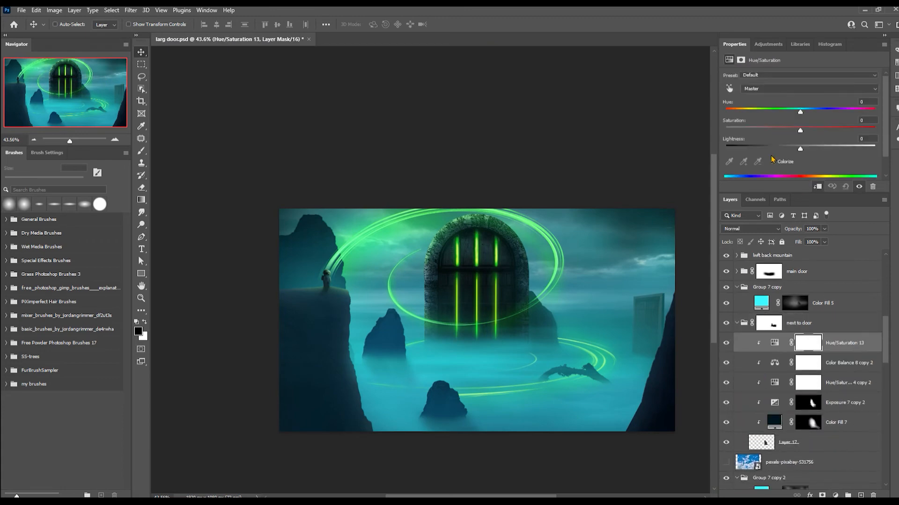
{"action": "left_click", "coordinate": [823, 148]}
{"action": "left_click", "coordinate": [813, 129]}
Invert the Hue/Saturation 13 mask and paint green light onto the rock with a 71 px white brush at 10% opacity
{"action": "key", "text": "ctrl+i"}
{"action": "scroll", "coordinate": [542, 391], "scroll_direction": "up", "scroll_amount": 5}
{"action": "key", "text": "b"}
{"action": "key", "text": "x"}
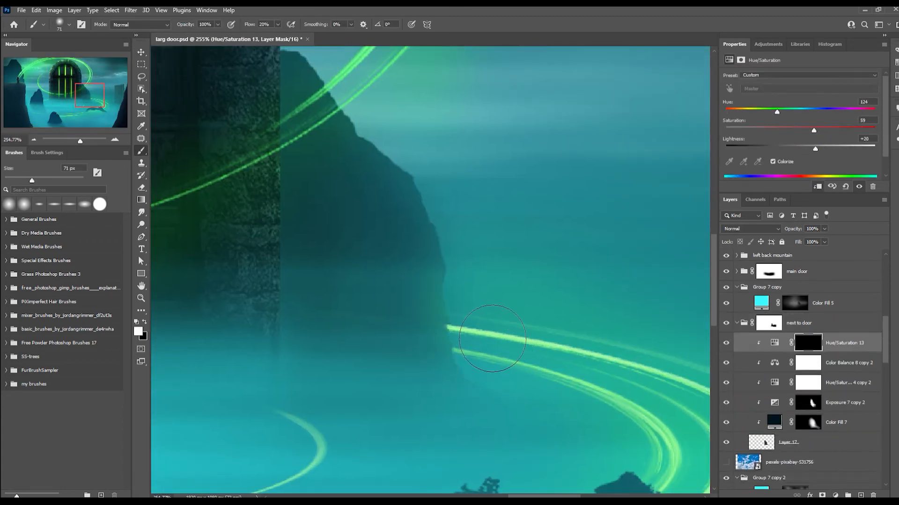
{"action": "scroll", "coordinate": [560, 408], "scroll_direction": "down", "scroll_amount": 5}
{"action": "scroll", "coordinate": [655, 394], "scroll_direction": "up", "scroll_amount": 3}
Group the small distant door with its clipped adjustment layers and name the group "door"
{"action": "left_click", "coordinate": [736, 323]}
{"action": "scroll", "coordinate": [778, 387], "scroll_direction": "down", "scroll_amount": 3}
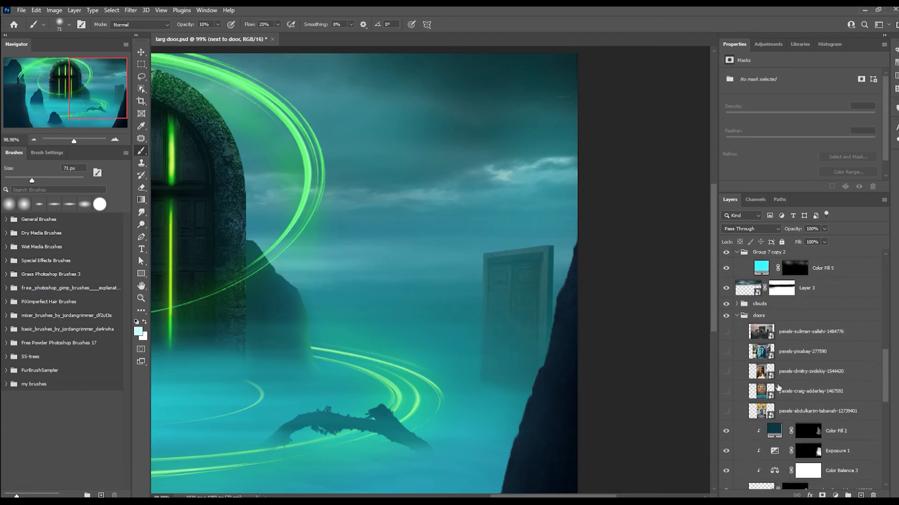
{"action": "left_click", "coordinate": [775, 383]}
{"action": "scroll", "coordinate": [796, 421], "scroll_direction": "down", "scroll_amount": 2}
{"action": "left_click", "coordinate": [830, 363], "text": "shift"}
{"action": "key", "text": "ctrl+g"}
{"action": "double_click", "coordinate": [777, 299]}
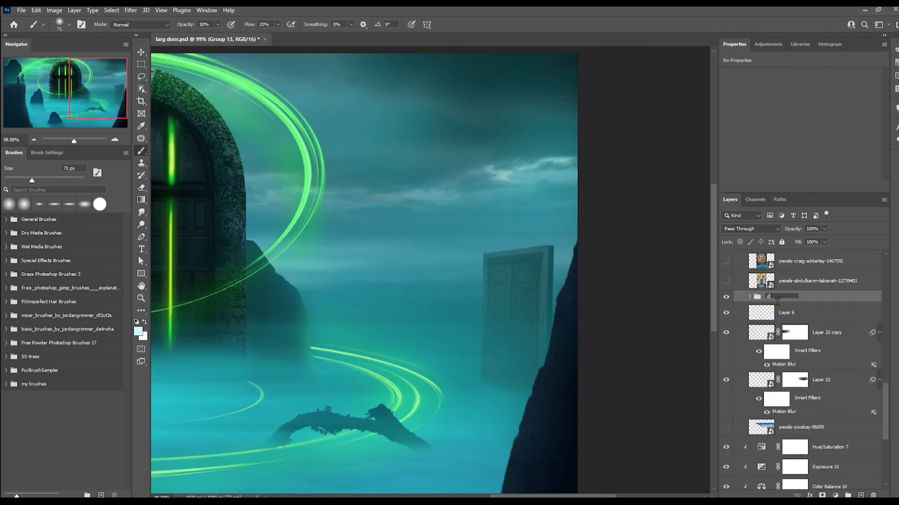
{"action": "type", "text": "door"}
{"action": "key", "text": "Return"}
Add a clipped Hue/Saturation 14 above Color Fill 2 in the door group, colorized with hue 131, saturation 55 and lightness +34
{"action": "left_click", "coordinate": [750, 297]}
{"action": "left_click", "coordinate": [852, 313]}
{"action": "left_click", "coordinate": [835, 494]}
{"action": "left_click_drag", "start_coordinate": [806, 150], "coordinate": [811, 143]}
{"action": "scroll", "coordinate": [496, 319], "scroll_direction": "up", "scroll_amount": 3}
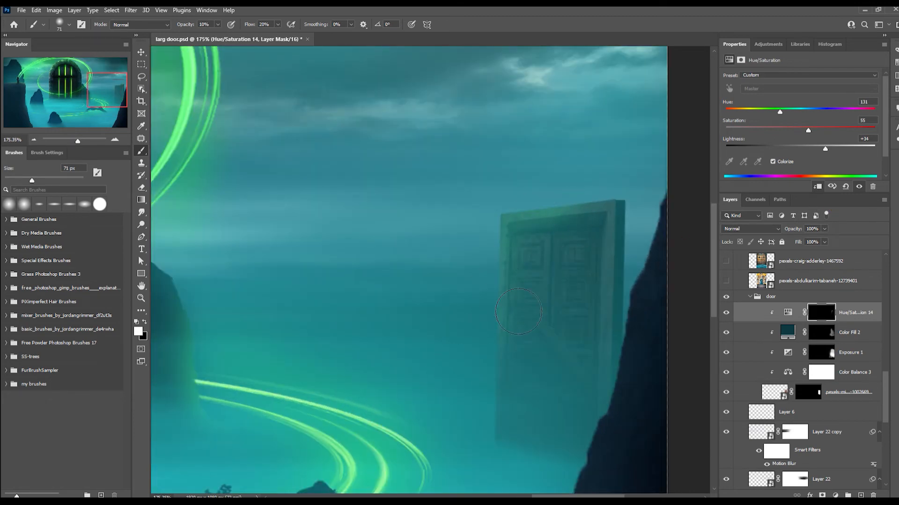
Shape the green light on the small door through the Hue/Saturation 14 mask, using a 255 px black brush and a 39 px white brush
{"action": "scroll", "coordinate": [525, 292], "scroll_direction": "down", "scroll_amount": 2}
{"action": "right_click", "coordinate": [488, 323], "text": "alt"}
{"action": "scroll", "coordinate": [547, 402], "scroll_direction": "down", "scroll_amount": 3}
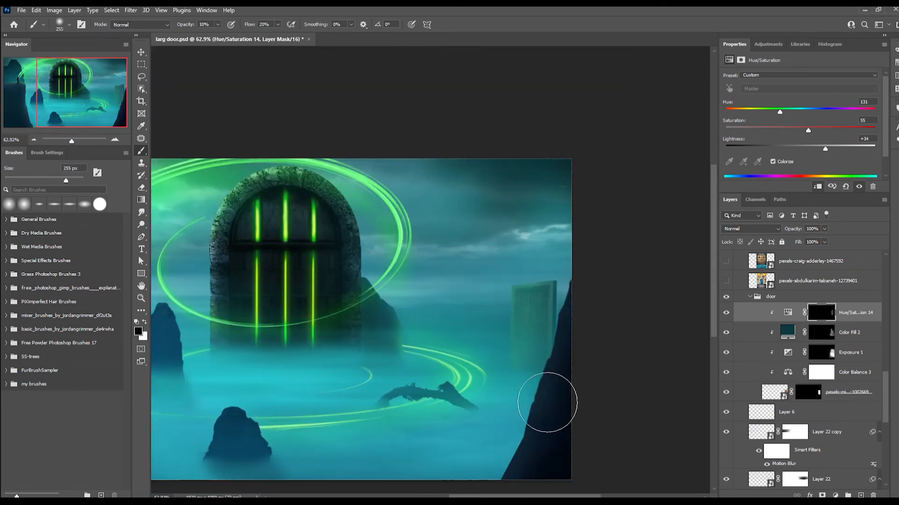
{"action": "scroll", "coordinate": [540, 400], "scroll_direction": "up", "scroll_amount": 5}
{"action": "right_click", "coordinate": [469, 320], "text": "alt"}
{"action": "scroll", "coordinate": [557, 267], "scroll_direction": "up", "scroll_amount": 5}
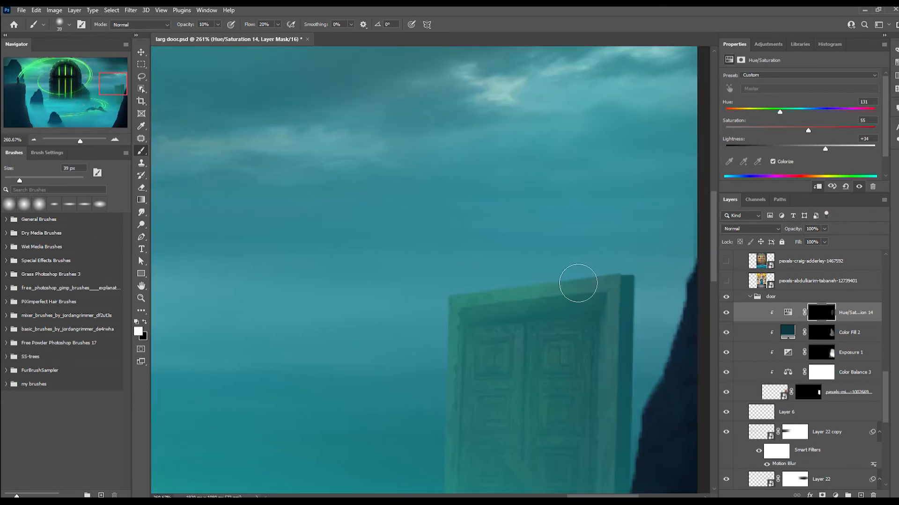
{"action": "scroll", "coordinate": [489, 181], "scroll_direction": "down", "scroll_amount": 6}
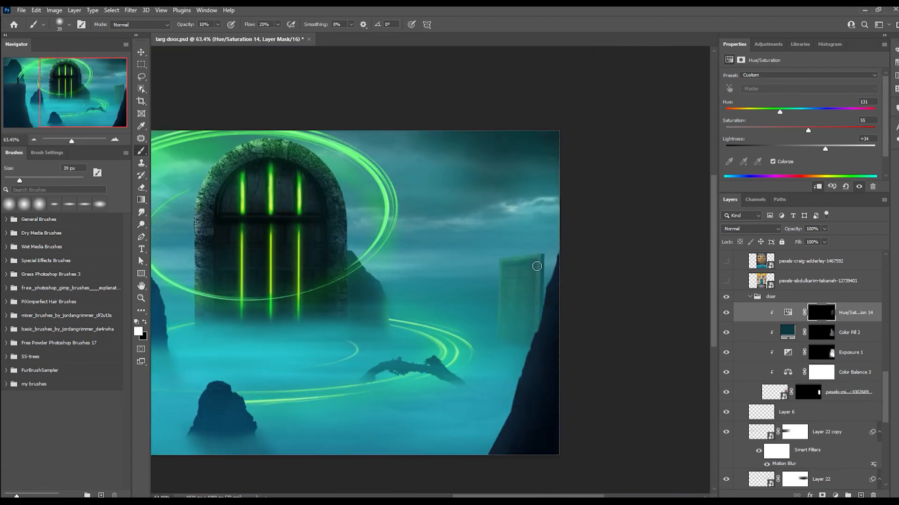
Place the R (2) moss image, extract its green patches onto Layer 23 and clip them to the left pillar's Layer 11
{"action": "key", "text": "v"}
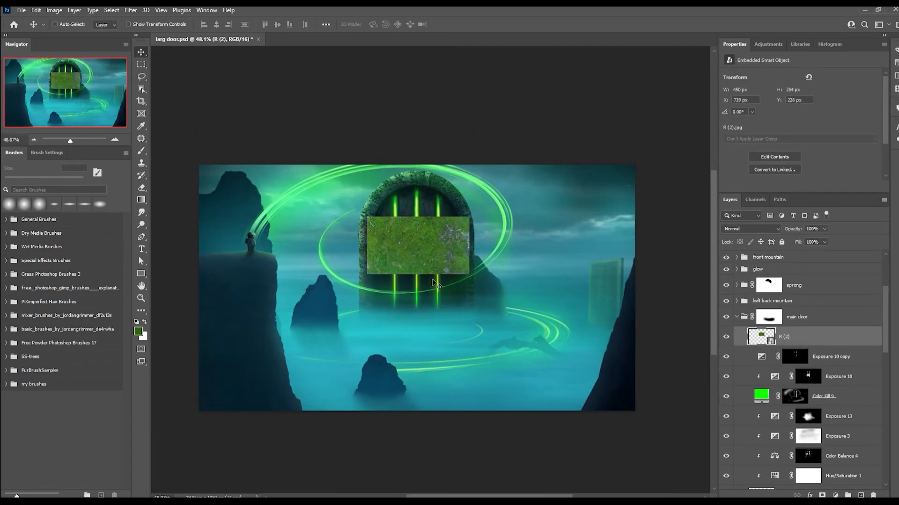
{"action": "key", "text": "i"}
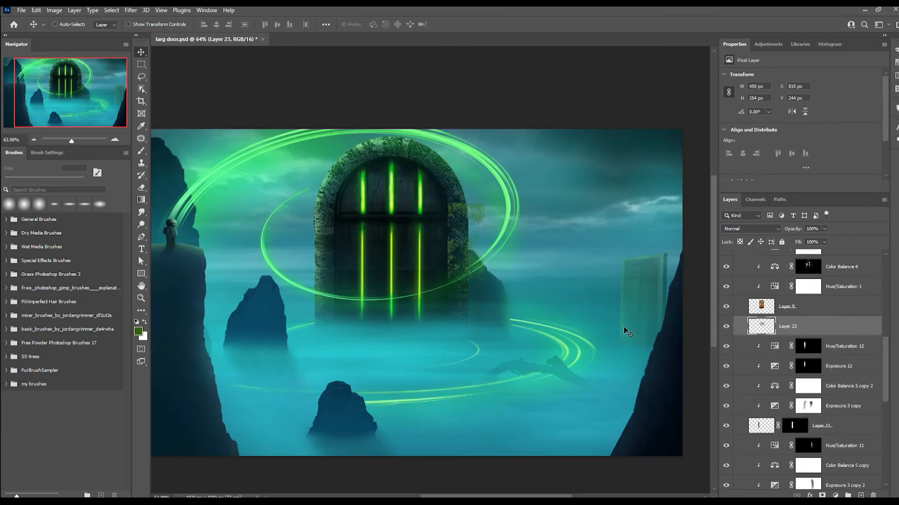
{"action": "left_click_drag", "start_coordinate": [842, 327], "coordinate": [837, 415]}
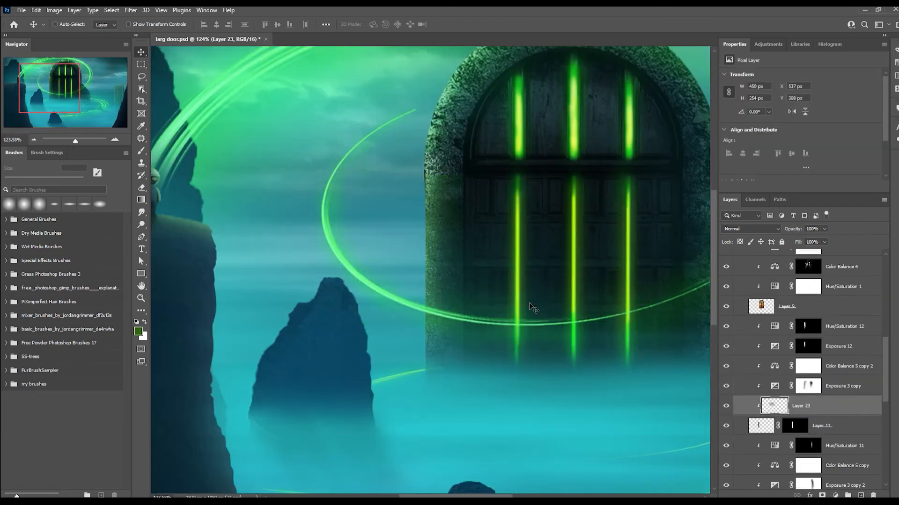
Rotate the Layer 23 moss to an upright orientation and position it over the left pillar
{"action": "key", "text": "ctrl+t"}
{"action": "left_click_drag", "start_coordinate": [559, 348], "coordinate": [453, 412]}
{"action": "left_click_drag", "start_coordinate": [442, 291], "coordinate": [448, 349]}
{"action": "key", "text": "Return"}
{"action": "scroll", "coordinate": [473, 314], "scroll_direction": "down", "scroll_amount": 3}
{"action": "left_click_drag", "start_coordinate": [546, 225], "coordinate": [497, 281]}
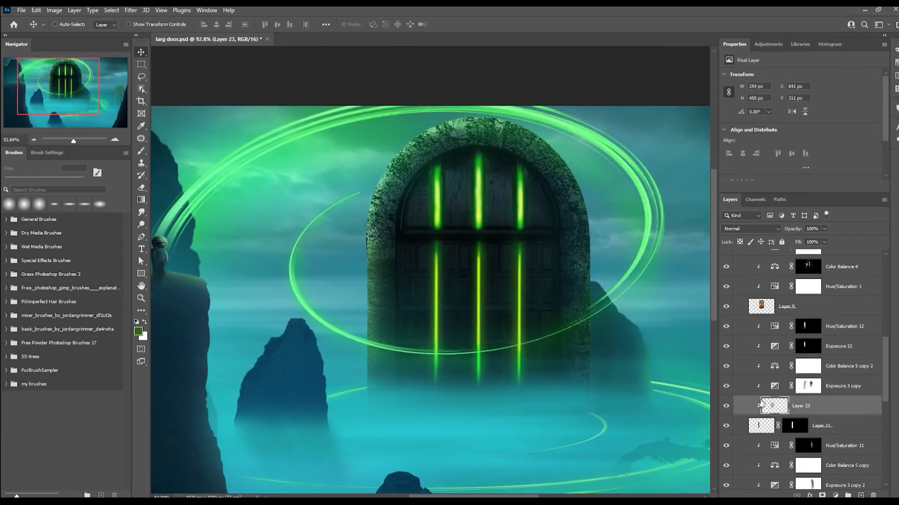
Move Layer 23 above Hue/Saturation 12, add a layer mask and blend the moss with a 74 px black brush at 10% opacity
{"action": "scroll", "coordinate": [366, 288], "scroll_direction": "up", "scroll_amount": 4}
{"action": "left_click_drag", "start_coordinate": [801, 405], "coordinate": [800, 323]}
{"action": "left_click", "coordinate": [822, 495]}
{"action": "key", "text": "b"}
{"action": "scroll", "coordinate": [412, 265], "scroll_direction": "down", "scroll_amount": 2}
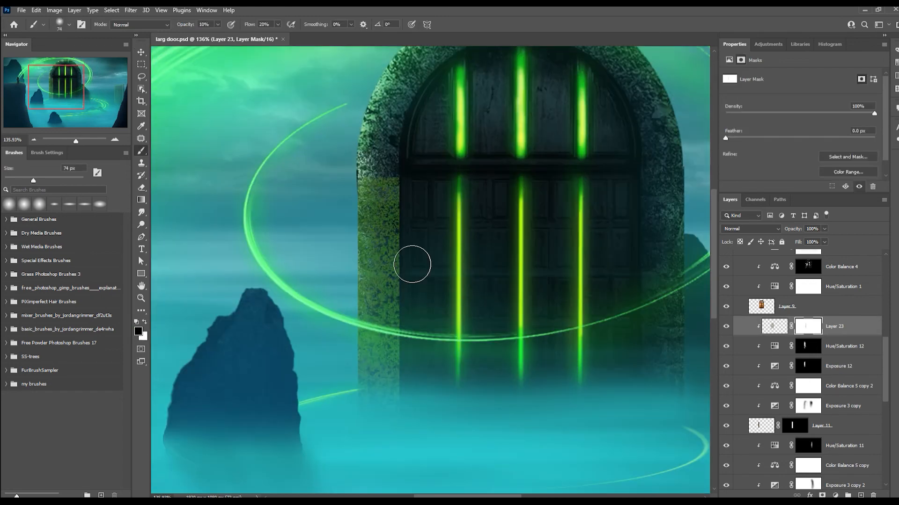
{"action": "scroll", "coordinate": [369, 338], "scroll_direction": "down", "scroll_amount": 3}
{"action": "left_click_drag", "start_coordinate": [499, 294], "coordinate": [404, 318]}
{"action": "scroll", "coordinate": [844, 300], "scroll_direction": "down", "scroll_amount": 1}
Duplicate the Layer 23 moss above Hue/Saturation 11 and move the copy onto the right pillar
{"action": "left_click_drag", "start_coordinate": [844, 279], "coordinate": [842, 388], "text": "alt"}
{"action": "left_click", "coordinate": [774, 398]}
{"action": "key", "text": "v"}
{"action": "left_click_drag", "start_coordinate": [307, 333], "coordinate": [470, 326]}
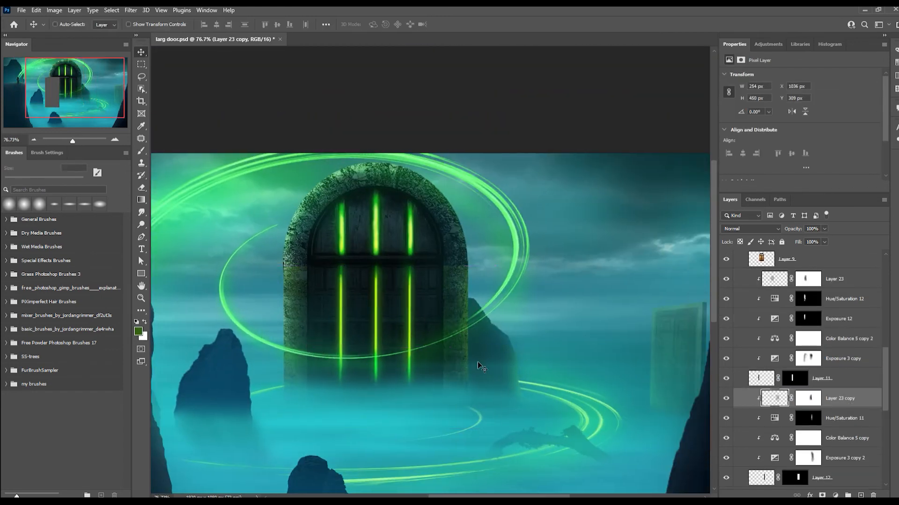
{"action": "scroll", "coordinate": [477, 361], "scroll_direction": "down", "scroll_amount": 1}
Duplicate the moss above Hue/Saturation 10, rotate the copy to about 52.7° and fit it over the left side of the arch
{"action": "scroll", "coordinate": [830, 305], "scroll_direction": "down", "scroll_amount": 2}
{"action": "left_click_drag", "start_coordinate": [830, 304], "coordinate": [831, 394], "text": "alt"}
{"action": "left_click_drag", "start_coordinate": [458, 367], "coordinate": [417, 253]}
{"action": "key", "text": "ctrl+t"}
{"action": "left_click_drag", "start_coordinate": [454, 338], "coordinate": [459, 185]}
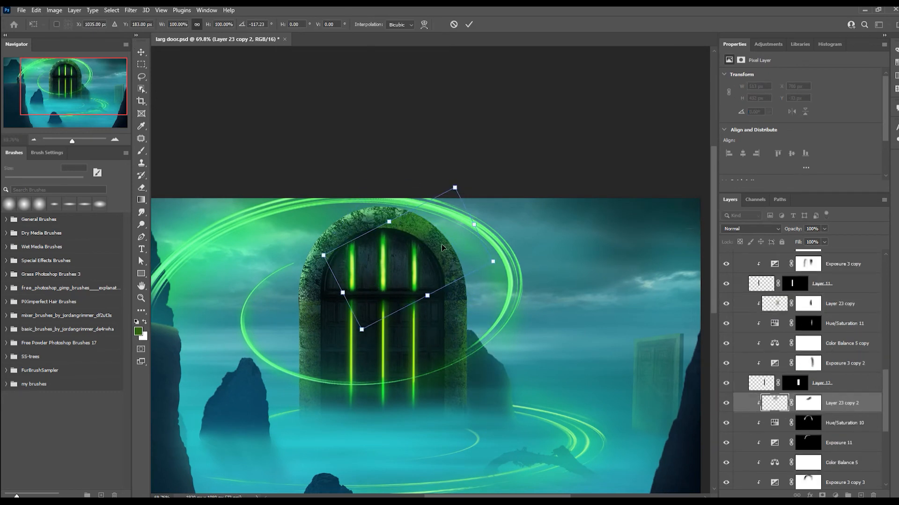
{"action": "left_click_drag", "start_coordinate": [442, 245], "coordinate": [382, 255]}
{"action": "left_click_drag", "start_coordinate": [450, 281], "coordinate": [424, 234]}
{"action": "left_click_drag", "start_coordinate": [366, 281], "coordinate": [378, 271]}
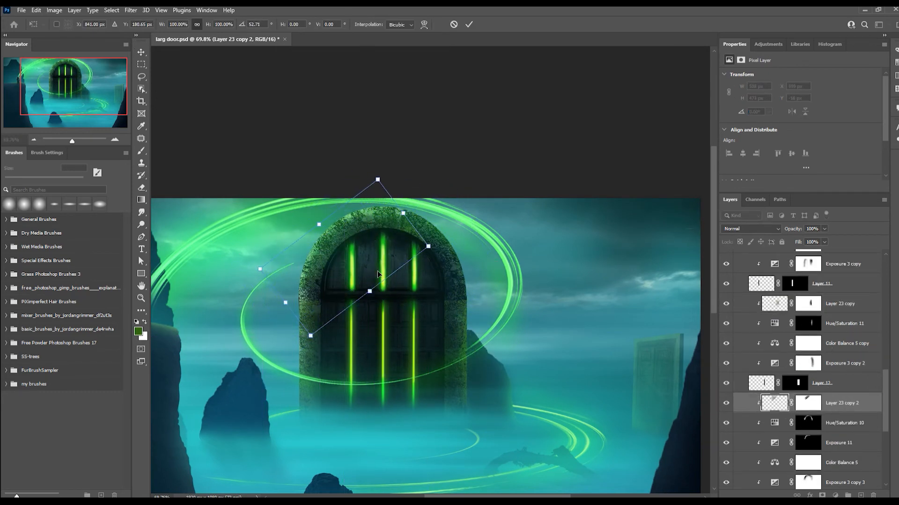
{"action": "key", "text": "Return"}
Blend the arch moss on the Layer 23 copy 2 mask with a 35 px black brush at 30% opacity
{"action": "scroll", "coordinate": [340, 247], "scroll_direction": "up", "scroll_amount": 4}
{"action": "key", "text": "ctrl+BackSpace"}
{"action": "key", "text": "ctrl+z"}
{"action": "left_click", "coordinate": [808, 403]}
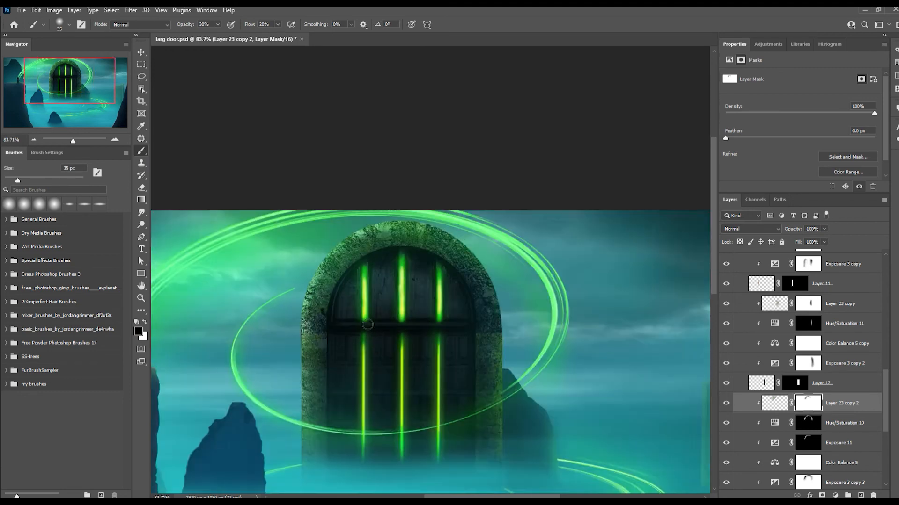
{"action": "scroll", "coordinate": [421, 304], "scroll_direction": "up", "scroll_amount": 2}
Duplicate the arch moss, fit the clipped copy onto the arch's right side and soften its mask with a 35 px black brush at 30% opacity
{"action": "key", "text": "ctrl+t"}
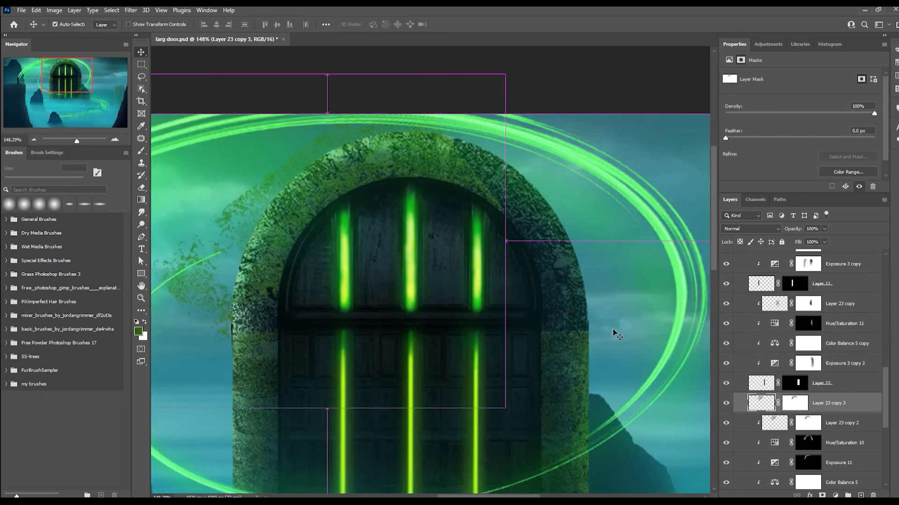
{"action": "left_click_drag", "start_coordinate": [346, 292], "coordinate": [538, 309]}
{"action": "key", "text": "Return"}
{"action": "key", "text": "b"}
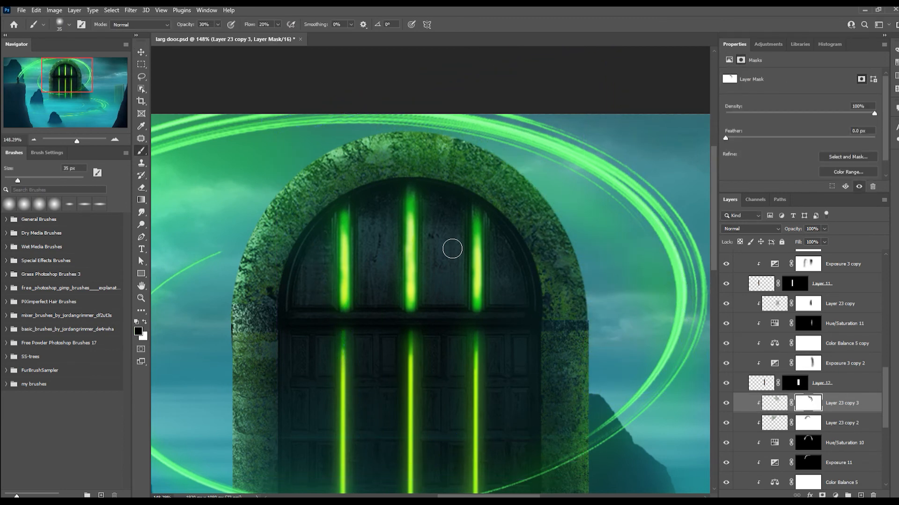
{"action": "scroll", "coordinate": [509, 336], "scroll_direction": "down", "scroll_amount": 2}
{"action": "scroll", "coordinate": [628, 387], "scroll_direction": "up", "scroll_amount": 3}
Shift the right pillar's moss upward to meet the arch moss and reposition the left pillar's Layer 23 moss
{"action": "key", "text": "alt+bracketright"}
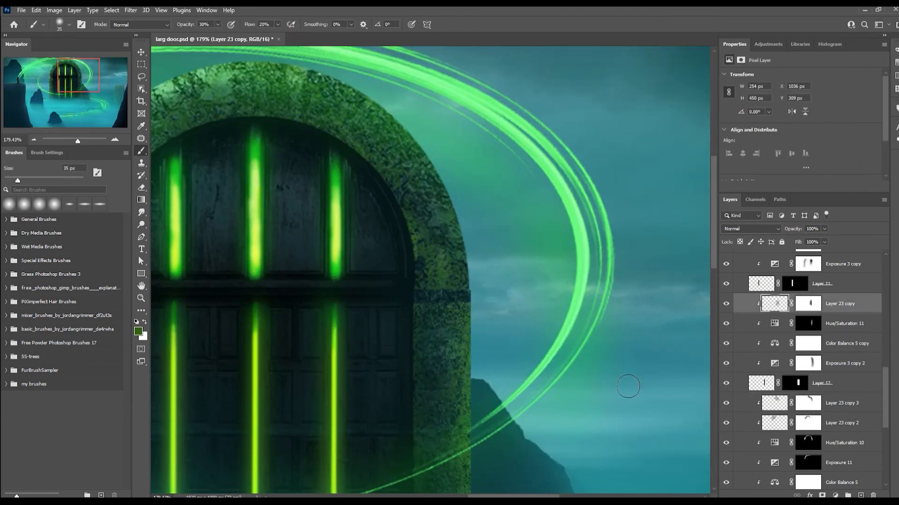
{"action": "key", "text": "v"}
{"action": "left_click_drag", "start_coordinate": [456, 400], "coordinate": [458, 367]}
{"action": "scroll", "coordinate": [457, 368], "scroll_direction": "down", "scroll_amount": 2}
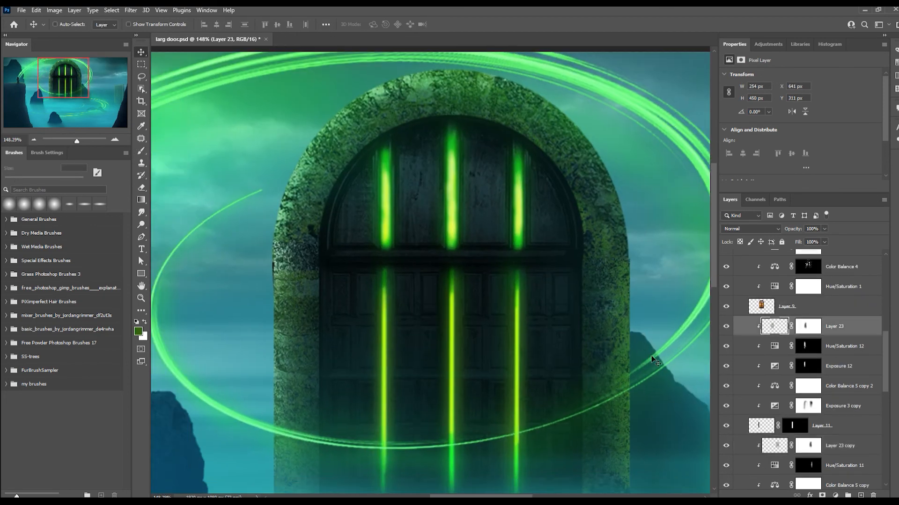
{"action": "left_click_drag", "start_coordinate": [432, 426], "coordinate": [343, 356]}
Blend the right pillar's moss on the Layer 23 copy mask with a 35 px black brush at 30% opacity
{"action": "scroll", "coordinate": [343, 356], "scroll_direction": "down", "scroll_amount": 1}
{"action": "left_click", "coordinate": [808, 446]}
{"action": "key", "text": "b"}
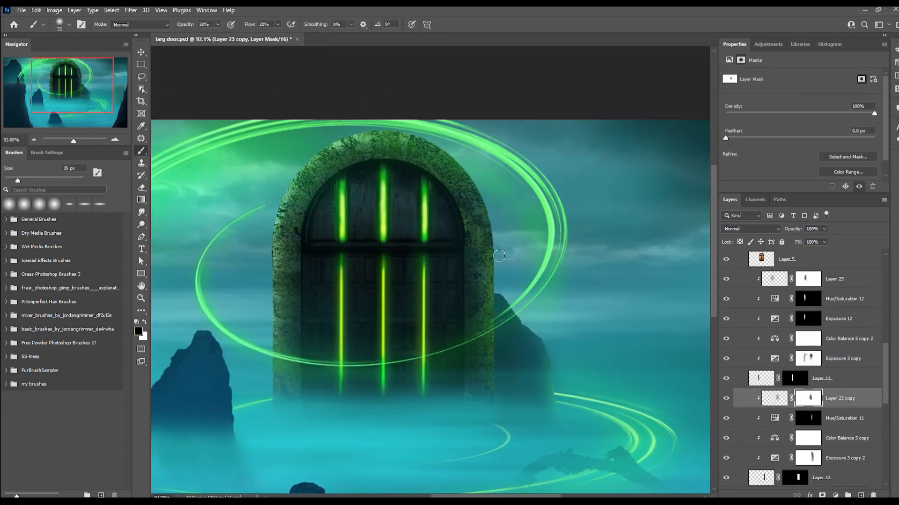
{"action": "scroll", "coordinate": [481, 316], "scroll_direction": "up", "scroll_amount": 5}
{"action": "scroll", "coordinate": [869, 427], "scroll_direction": "down", "scroll_amount": 2}
Reposition the Layer 23 copy 2 moss on the arch's left side, moving it down toward the left pillar
{"action": "left_click", "coordinate": [808, 423]}
{"action": "left_click", "coordinate": [774, 423]}
{"action": "key", "text": "v"}
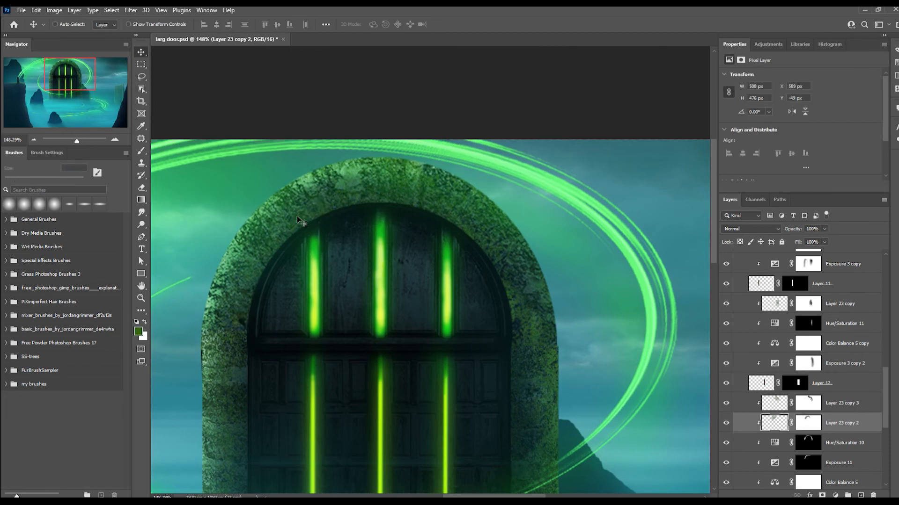
{"action": "left_click_drag", "start_coordinate": [296, 215], "coordinate": [271, 252]}
Thin the moss on the arch's right side on the Layer 23 copy 3 mask with a 35 px black brush at 30% opacity
{"action": "scroll", "coordinate": [414, 238], "scroll_direction": "down", "scroll_amount": 1}
{"action": "left_click", "coordinate": [440, 208], "text": "ctrl"}
{"action": "left_click", "coordinate": [808, 402]}
{"action": "key", "text": "b"}
{"action": "scroll", "coordinate": [387, 275], "scroll_direction": "down", "scroll_amount": 3}
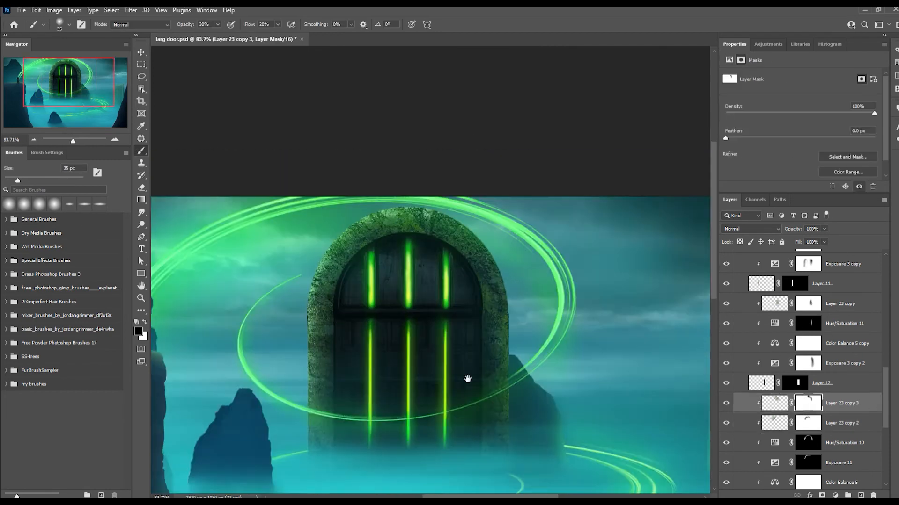
{"action": "scroll", "coordinate": [466, 378], "scroll_direction": "down", "scroll_amount": 2}
Blend the left pillar's moss with the black brush on the Layer 23 mask
{"action": "left_click_drag", "start_coordinate": [465, 378], "coordinate": [468, 274]}
{"action": "key", "text": "v"}
{"action": "scroll", "coordinate": [339, 256], "scroll_direction": "up", "scroll_amount": 5}
{"action": "left_click", "coordinate": [437, 274], "text": "ctrl"}
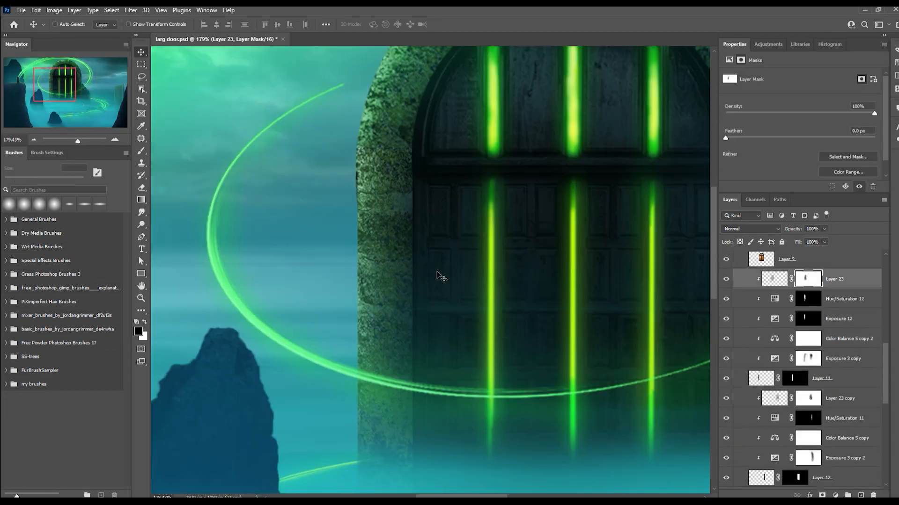
{"action": "key", "text": "b"}
{"action": "scroll", "coordinate": [422, 337], "scroll_direction": "down", "scroll_amount": 4}
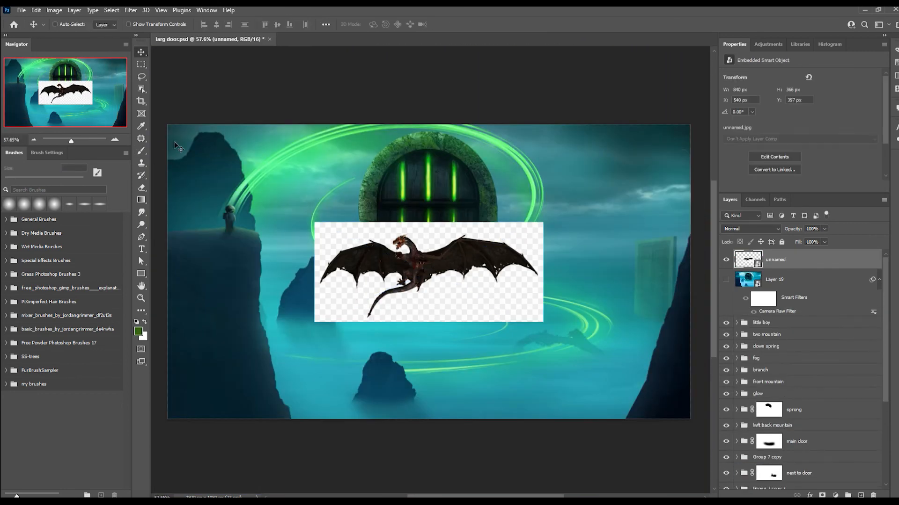
Mask out the dragon image's background, scale it to 394 by 172 px in the sky above the small door, and clean up its cutout
{"action": "key", "text": "w"}
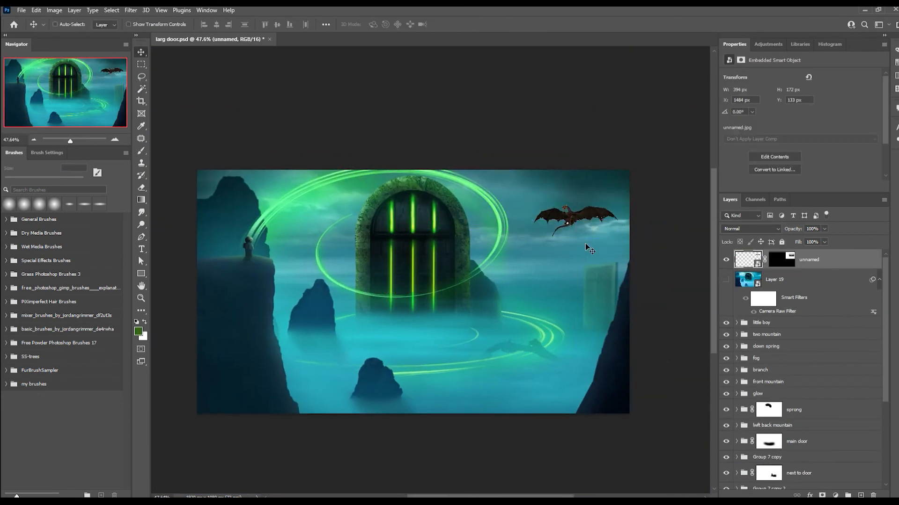
{"action": "scroll", "coordinate": [585, 243], "scroll_direction": "up", "scroll_amount": 4}
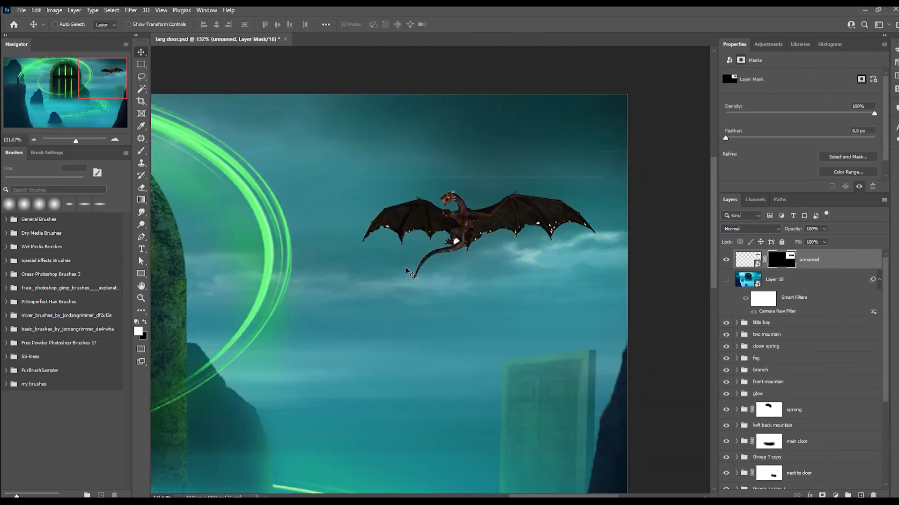
{"action": "key", "text": "b"}
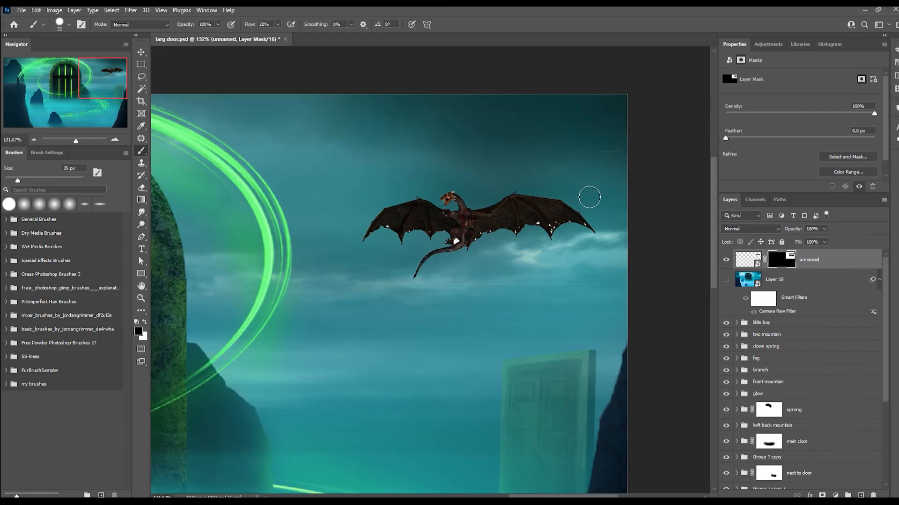
{"action": "key", "text": "w"}
{"action": "scroll", "coordinate": [468, 276], "scroll_direction": "up", "scroll_amount": 3}
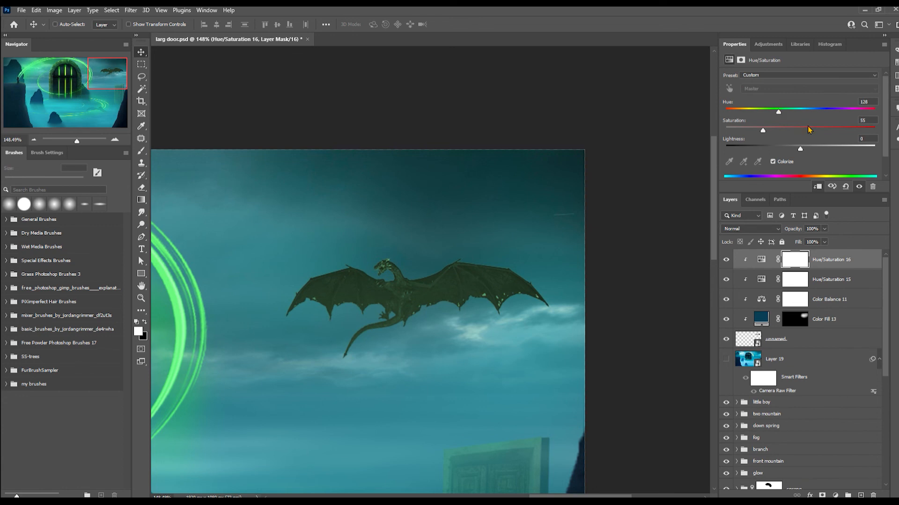
Colorize the dragon with Hue/Saturation 16 at hue 128, raising its saturation and lightness
{"action": "left_click_drag", "start_coordinate": [809, 129], "coordinate": [813, 129]}
{"action": "left_click_drag", "start_coordinate": [800, 149], "coordinate": [835, 148]}
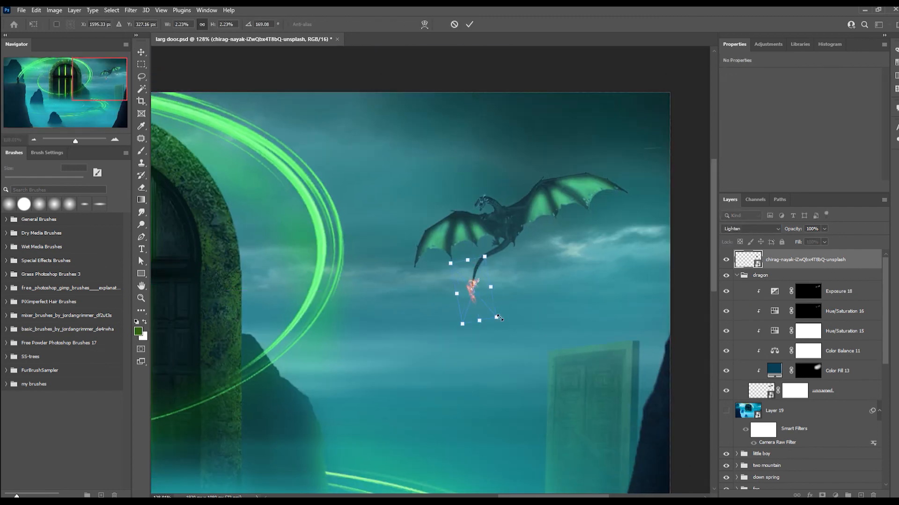
Fit the Lighten-blended fire image to the dragon's tail tip, scaled to 2.23% by 2.08% and rotated to about 156.4°
{"action": "key", "text": "Return"}
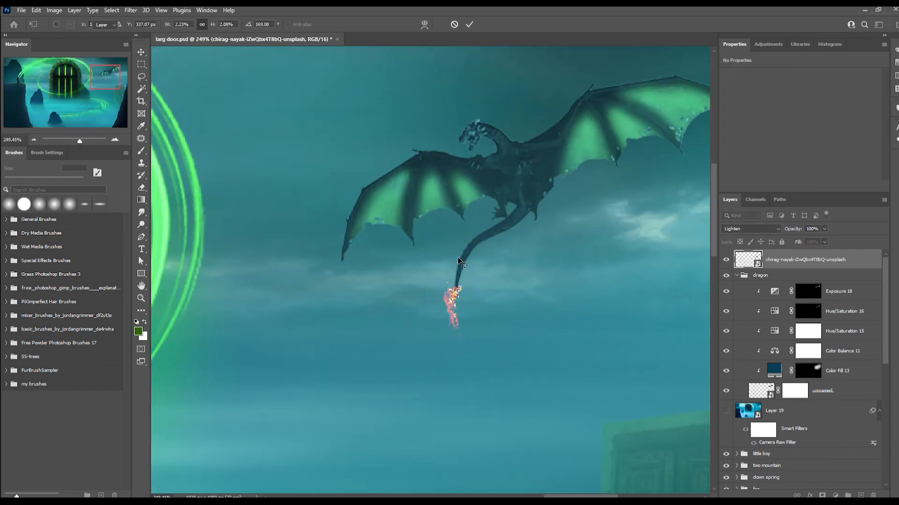
{"action": "left_click_drag", "start_coordinate": [460, 262], "coordinate": [465, 269]}
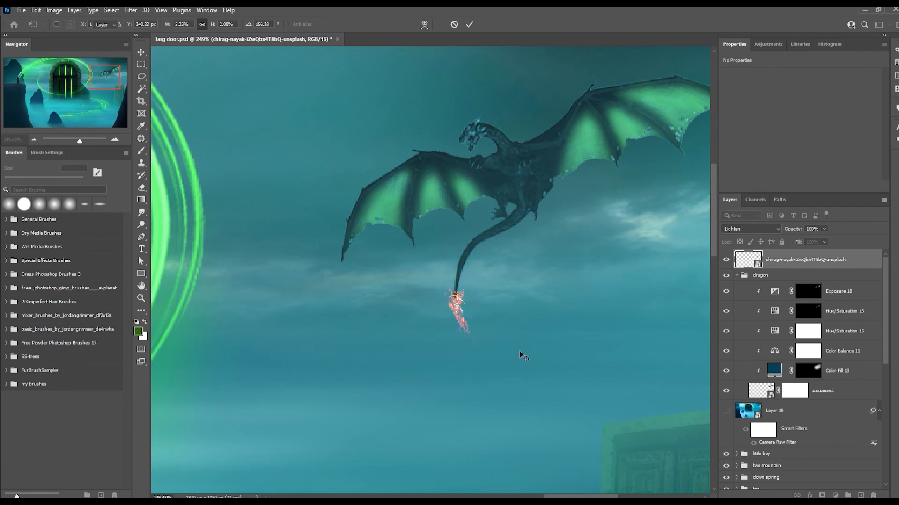